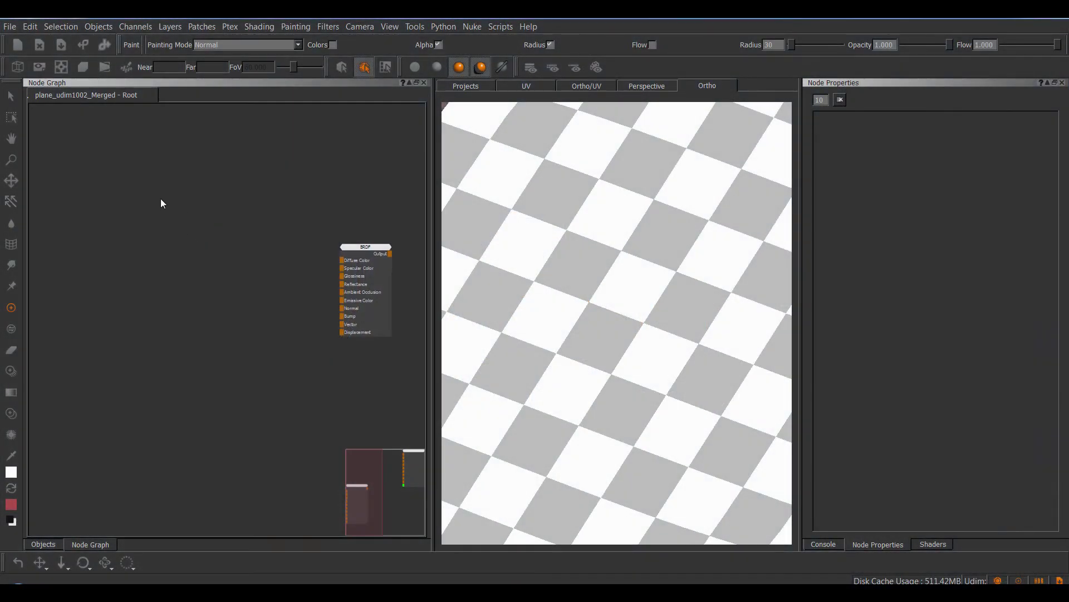
- Add an Image Array node to the node graph and open its properties to examine the image slots
{"action": "right_click", "coordinate": [145, 186]}
{"action": "mouse_move", "coordinate": [205, 276]}
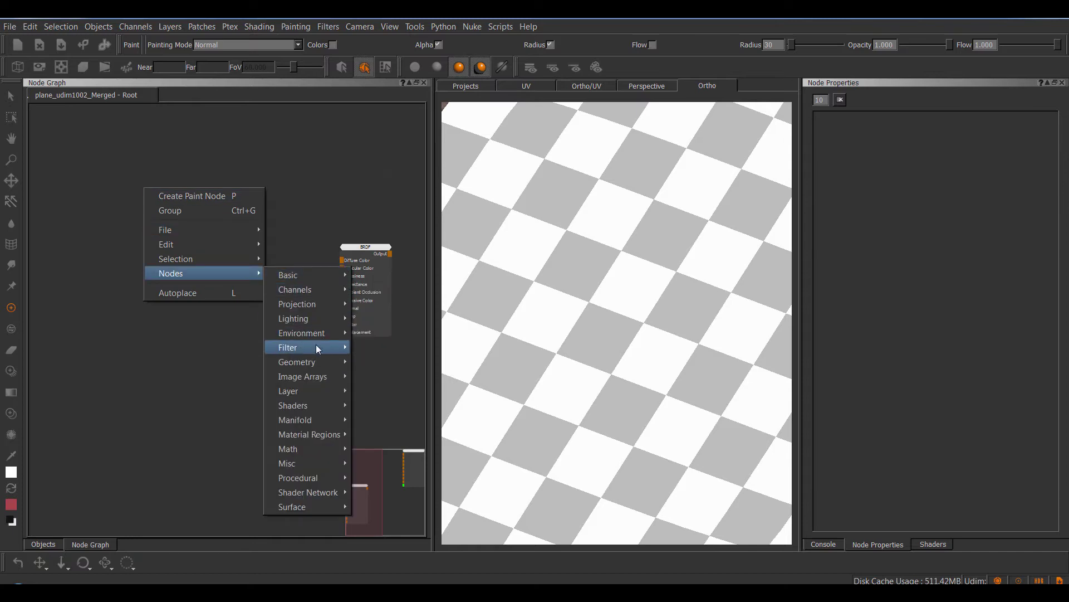
{"action": "mouse_move", "coordinate": [321, 383]}
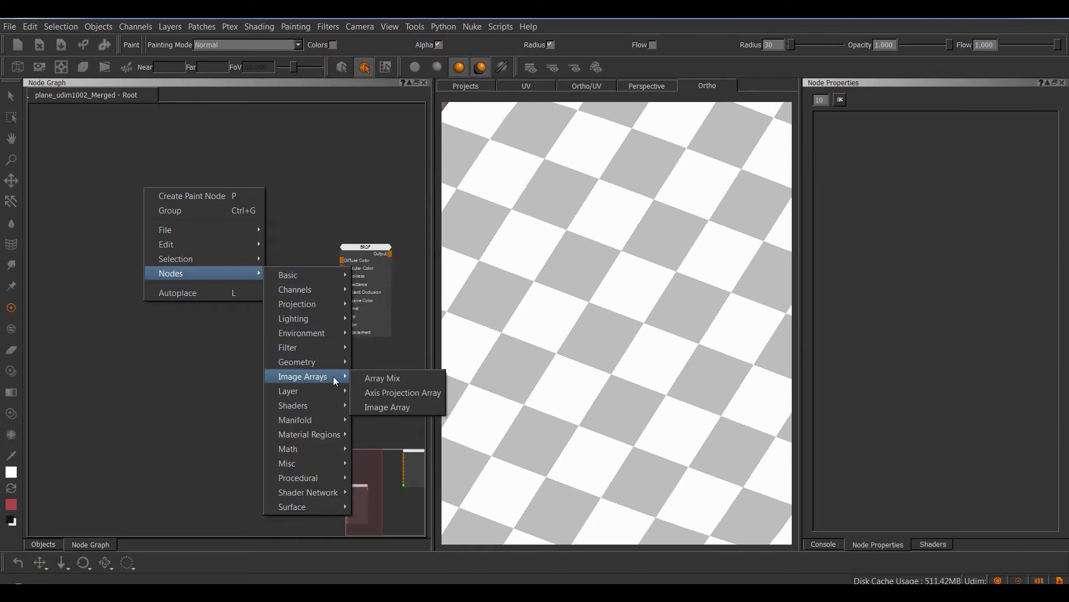
{"action": "left_click", "coordinate": [397, 406]}
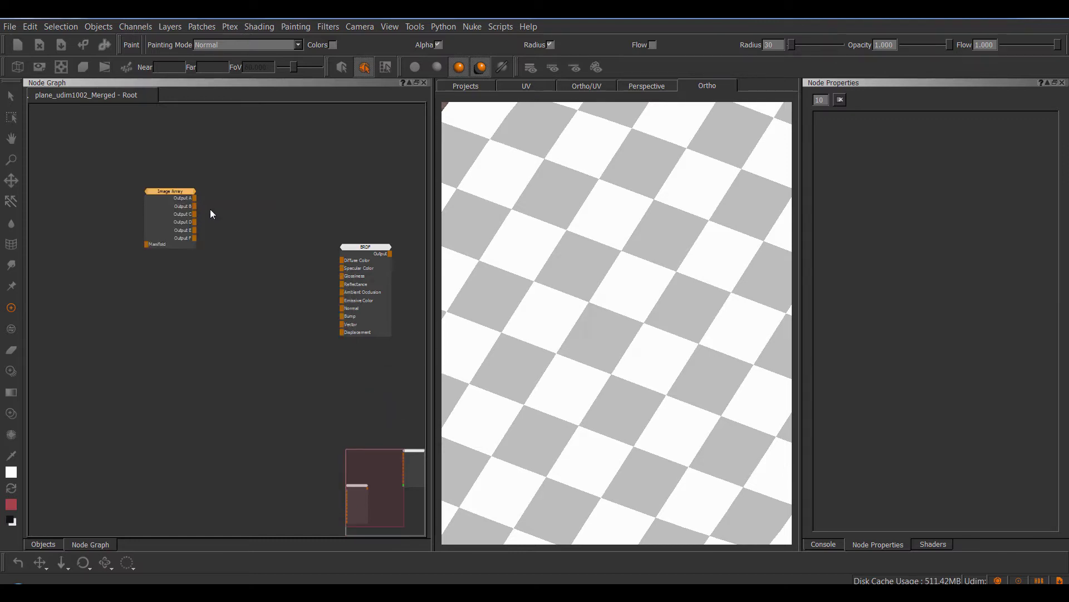
{"action": "middle_click_drag", "start_coordinate": [211, 209], "coordinate": [217, 219]}
{"action": "left_click_drag", "start_coordinate": [197, 204], "coordinate": [185, 230]}
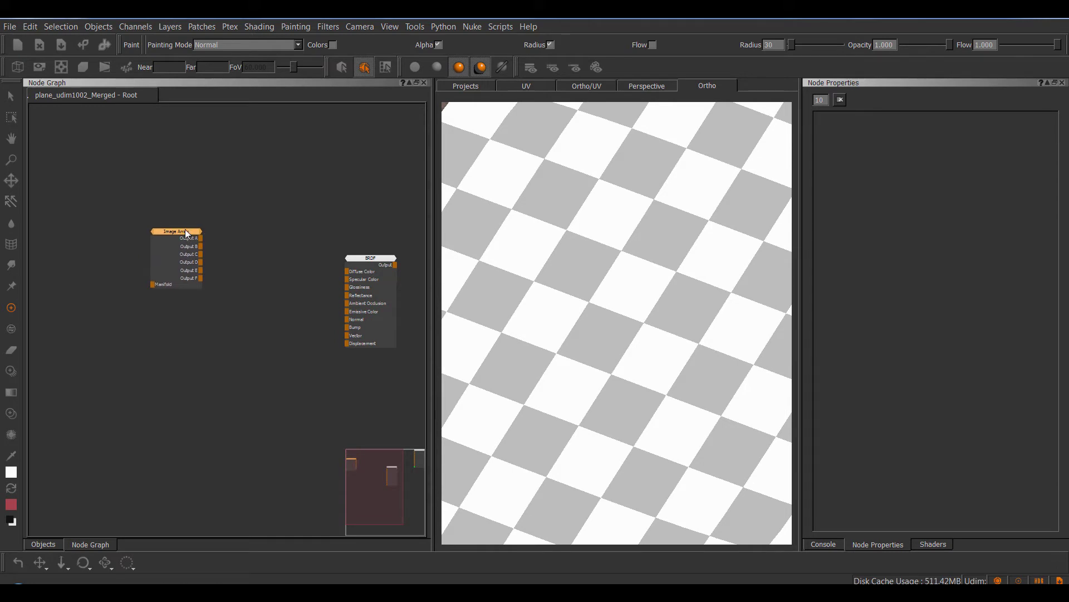
{"action": "double_click", "coordinate": [182, 231]}
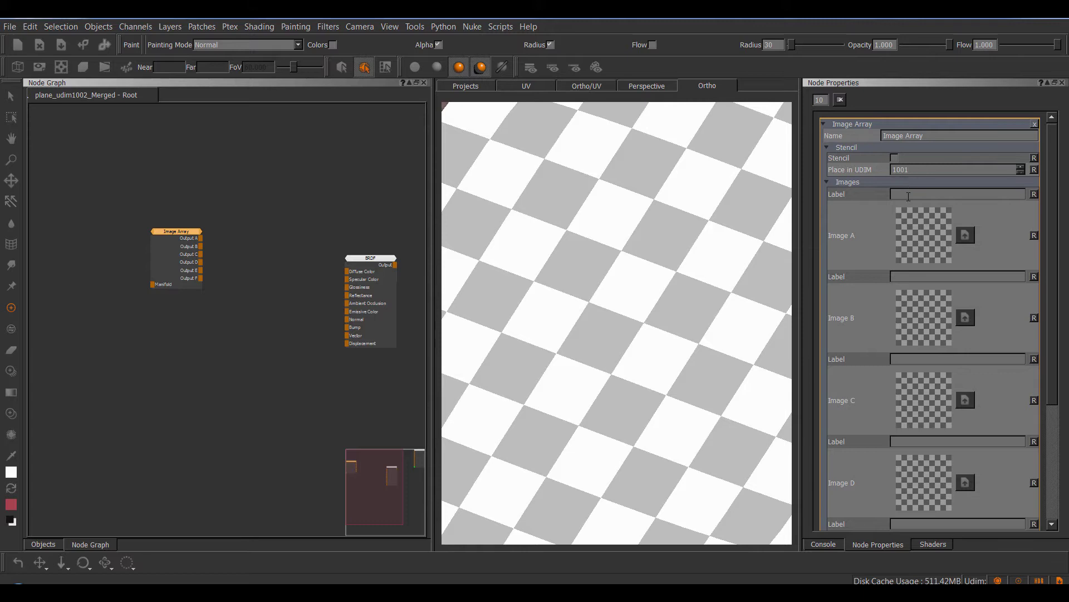
{"action": "scroll", "coordinate": [880, 224], "scroll_direction": "down", "scroll_amount": 3}
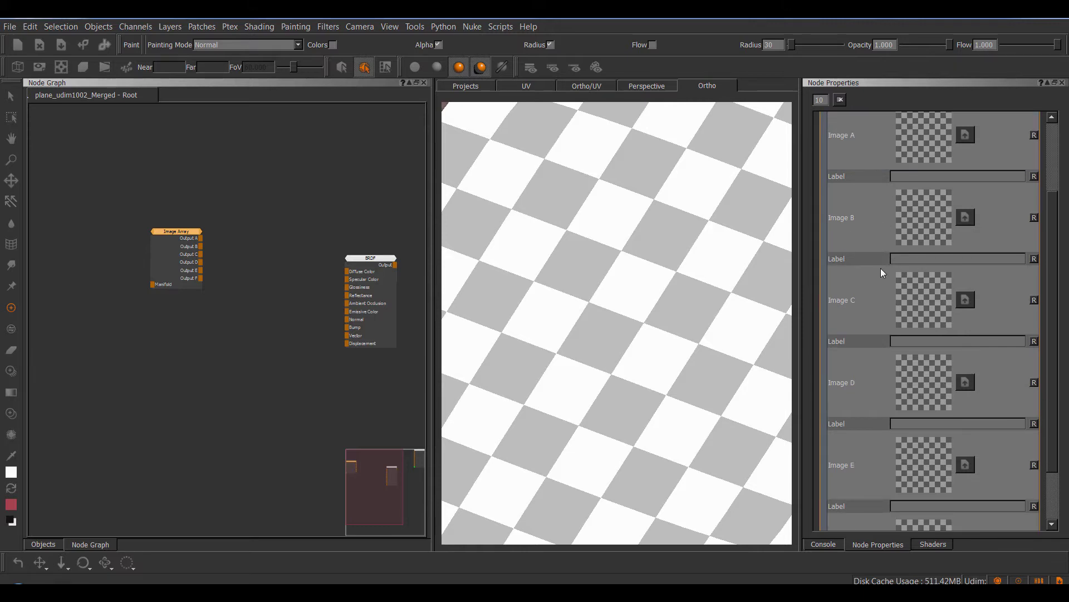
{"action": "scroll", "coordinate": [883, 268], "scroll_direction": "up", "scroll_amount": 2}
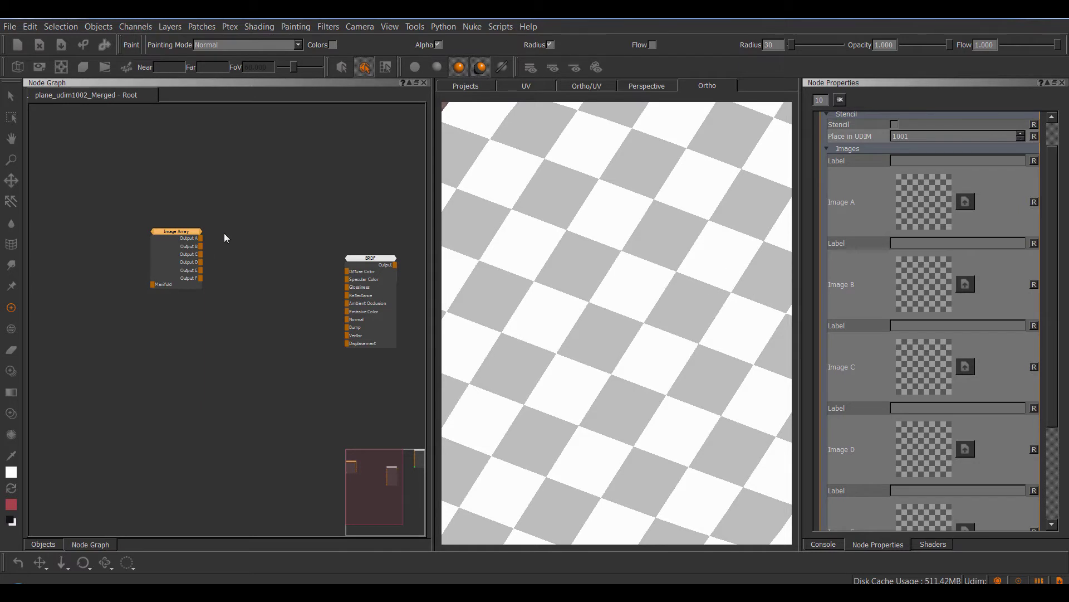
- Delete the Image Array node from the node graph
{"action": "middle_click_drag", "start_coordinate": [227, 234], "coordinate": [255, 201]}
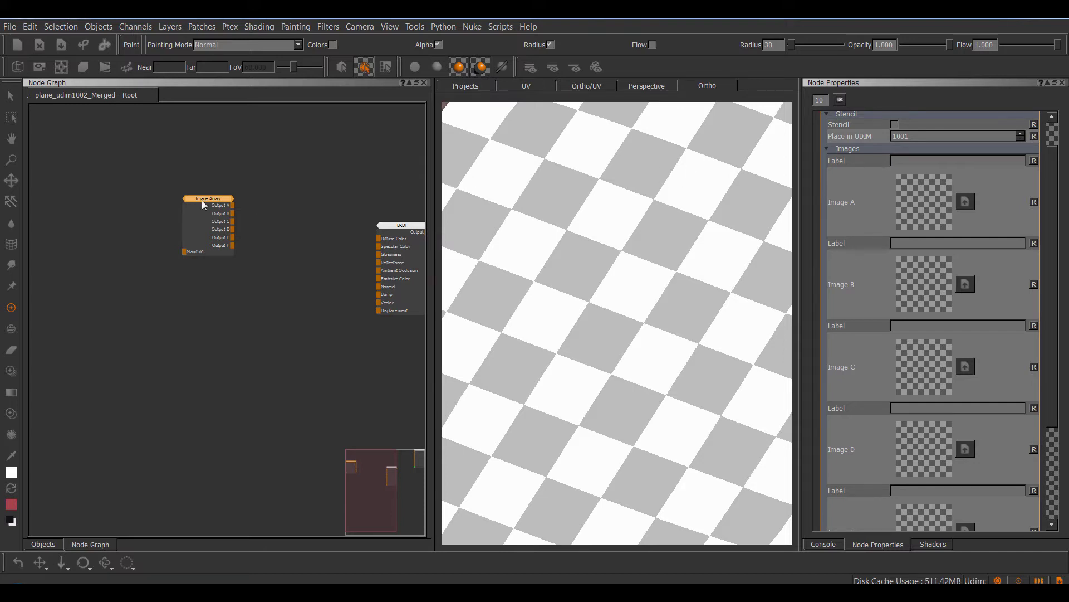
{"action": "left_click_drag", "start_coordinate": [148, 169], "coordinate": [252, 248]}
{"action": "key", "text": "Delete"}
- Import the saved nodes from Soil.mng into the node graph
{"action": "right_click", "coordinate": [224, 228]}
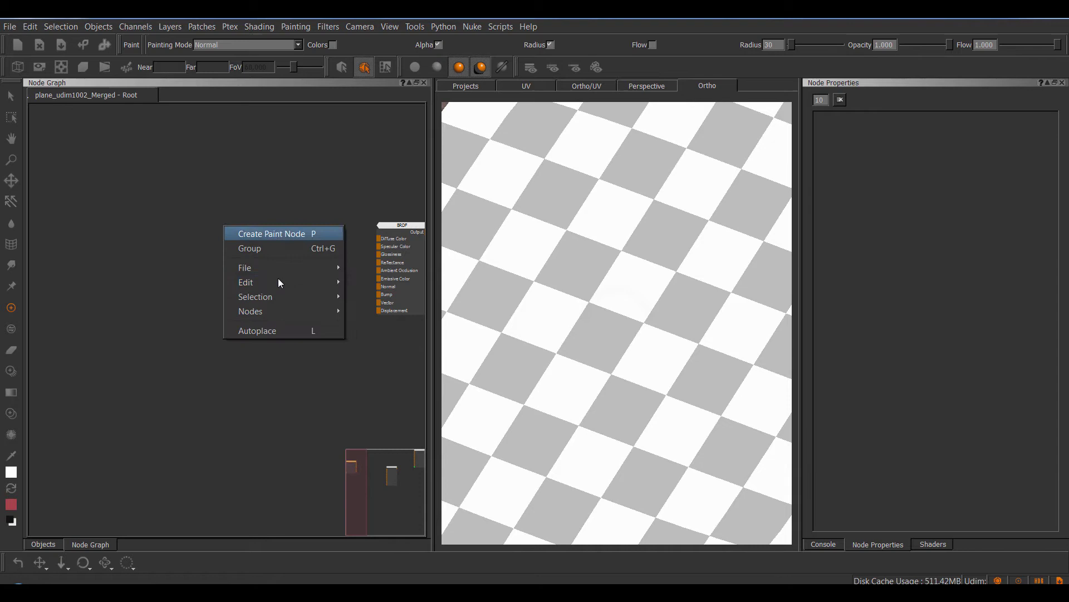
{"action": "mouse_move", "coordinate": [299, 270]}
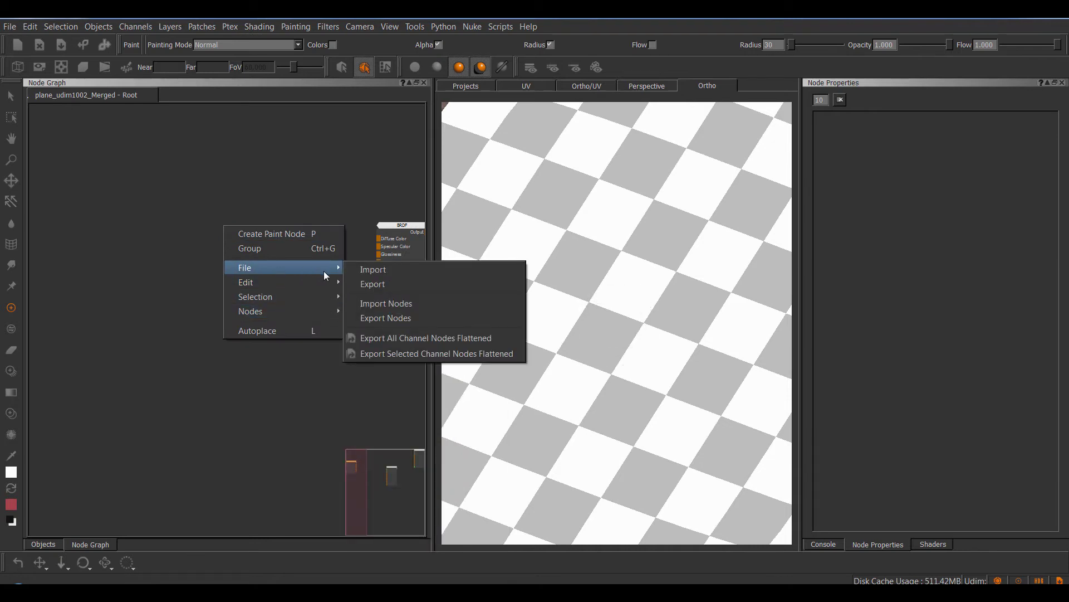
{"action": "left_click", "coordinate": [396, 304]}
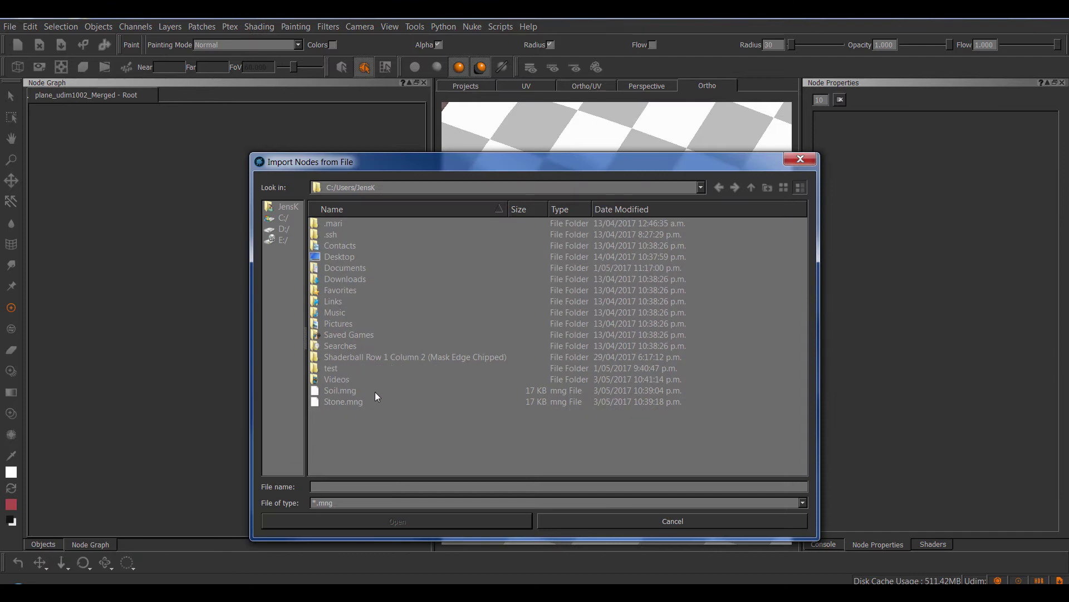
{"action": "left_click", "coordinate": [354, 391]}
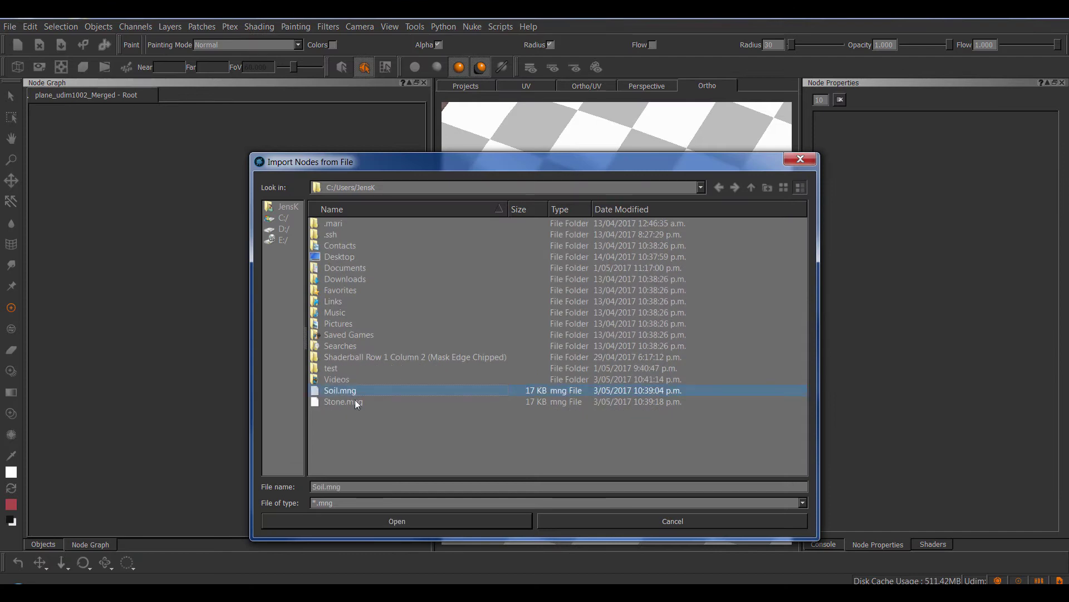
{"action": "left_click", "coordinate": [398, 521]}
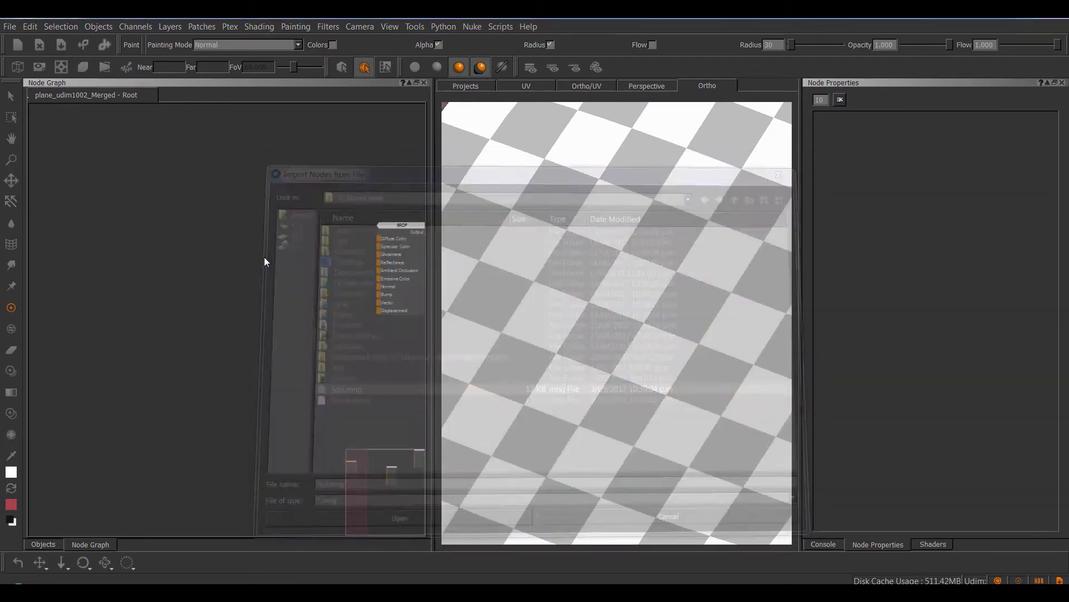
- Find the imported Soil node and move it close to the BRDF node
{"action": "scroll", "coordinate": [247, 255], "scroll_direction": "down", "scroll_amount": 2}
{"action": "middle_click_drag", "start_coordinate": [405, 304], "coordinate": [238, 283]}
{"action": "scroll", "coordinate": [213, 249], "scroll_direction": "down", "scroll_amount": 3}
{"action": "scroll", "coordinate": [238, 283], "scroll_direction": "down", "scroll_amount": 3}
{"action": "middle_click_drag", "start_coordinate": [165, 281], "coordinate": [326, 221]}
{"action": "scroll", "coordinate": [291, 239], "scroll_direction": "up", "scroll_amount": 2}
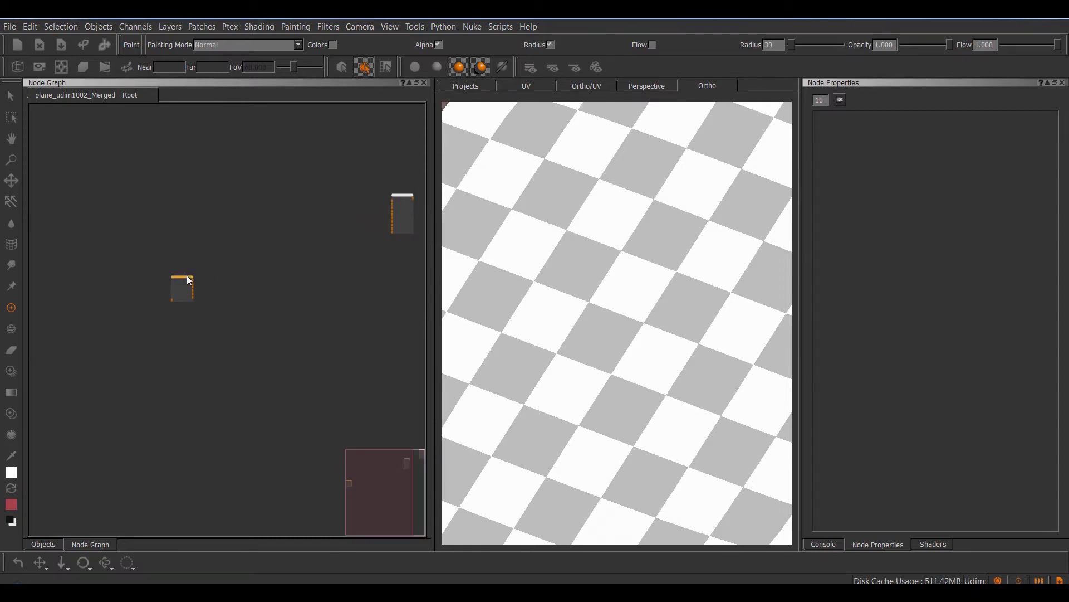
{"action": "left_click_drag", "start_coordinate": [186, 275], "coordinate": [325, 186]}
{"action": "scroll", "coordinate": [326, 183], "scroll_direction": "up", "scroll_amount": 3}
{"action": "scroll", "coordinate": [326, 223], "scroll_direction": "up", "scroll_amount": 2}
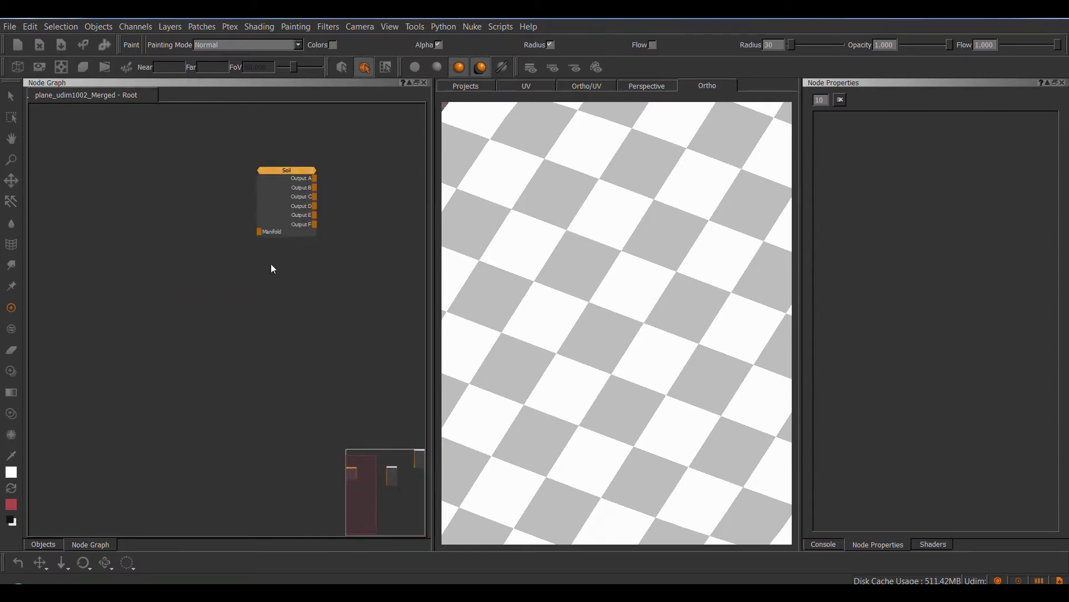
- Import the saved nodes from Stone.mng and locate the Stone node by searching the graph
{"action": "right_click", "coordinate": [271, 264]}
{"action": "mouse_move", "coordinate": [329, 305]}
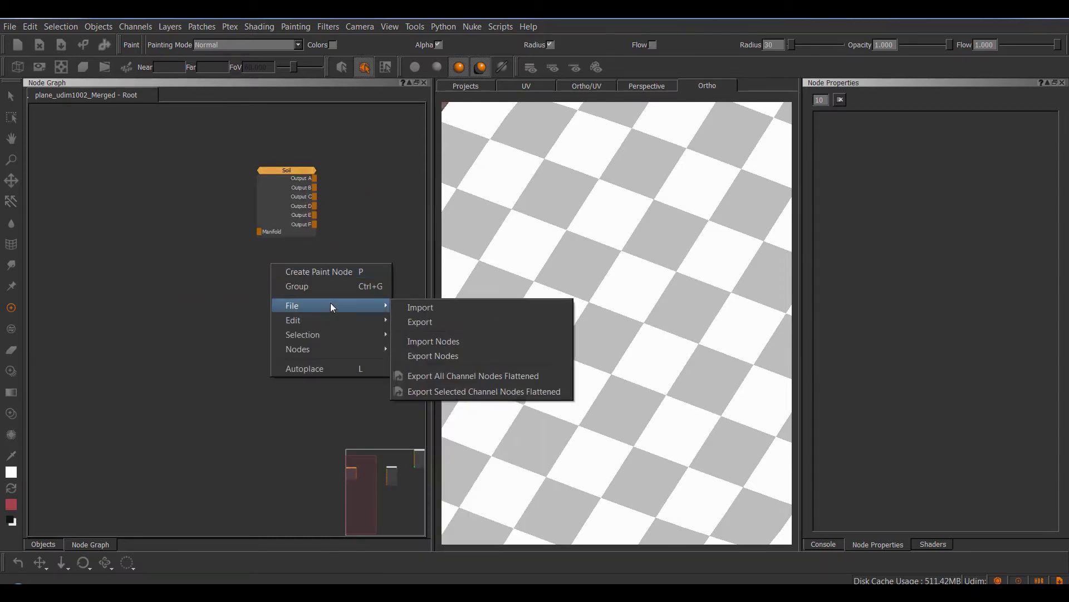
{"action": "left_click", "coordinate": [398, 342]}
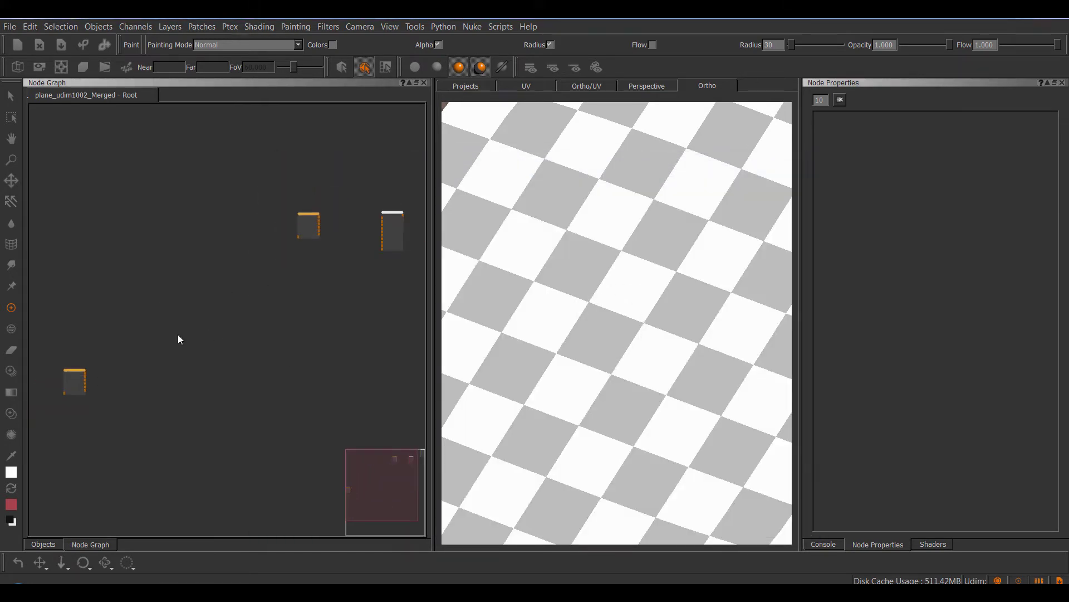
{"action": "key", "text": "Tab"}
{"action": "type", "text": "ston"}
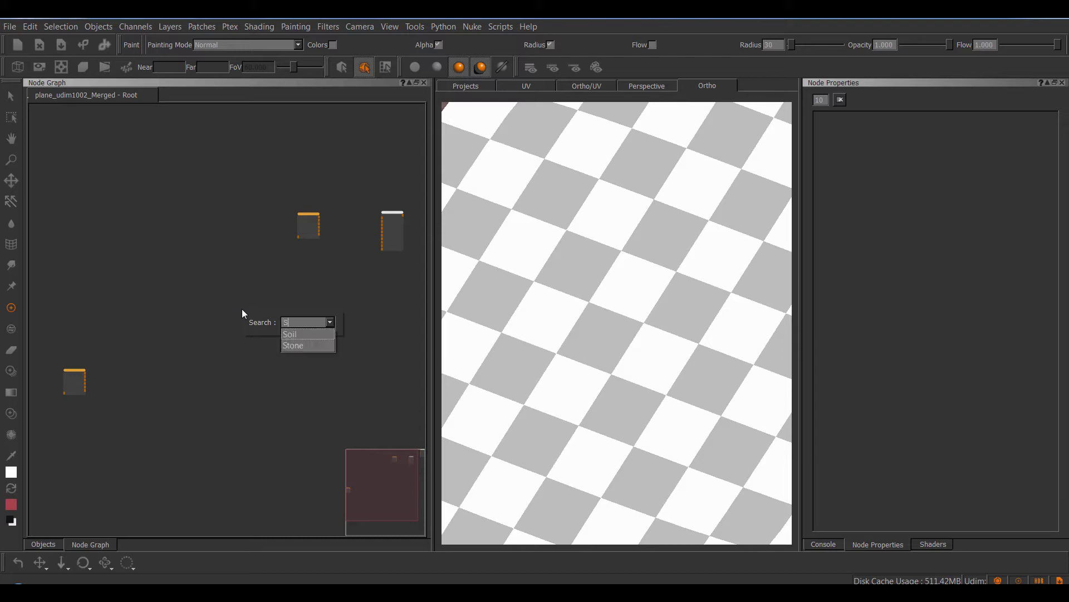
{"action": "key", "text": "Return"}
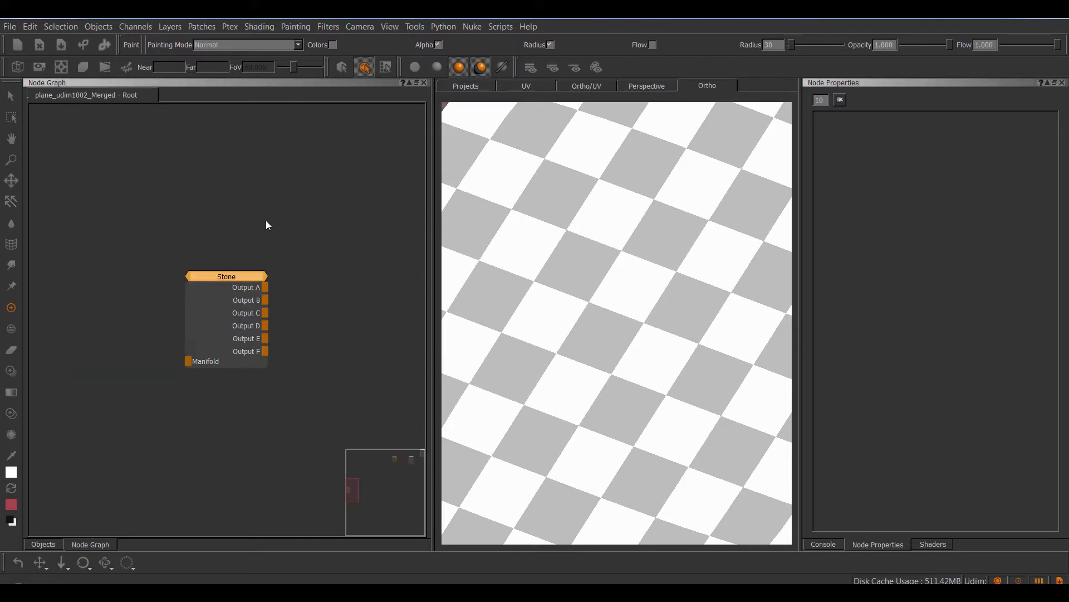
- Move the Stone node directly below the Soil node
{"action": "scroll", "coordinate": [267, 208], "scroll_direction": "down", "scroll_amount": 6}
{"action": "middle_click_drag", "start_coordinate": [267, 206], "coordinate": [131, 304]}
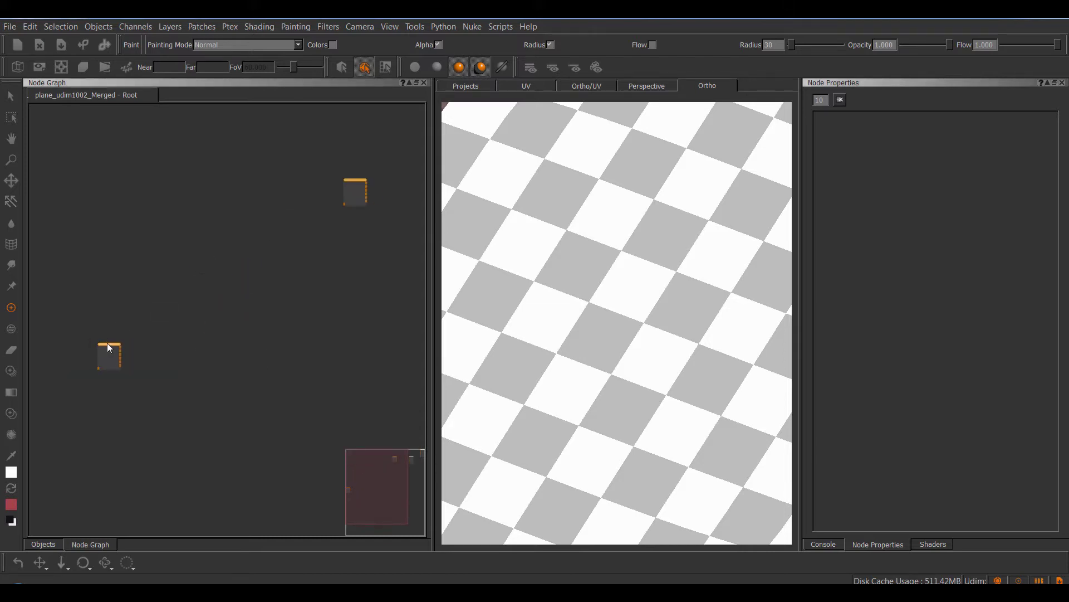
{"action": "left_click_drag", "start_coordinate": [107, 343], "coordinate": [356, 220]}
{"action": "middle_click_drag", "start_coordinate": [294, 204], "coordinate": [194, 256]}
{"action": "scroll", "coordinate": [263, 229], "scroll_direction": "up", "scroll_amount": 5}
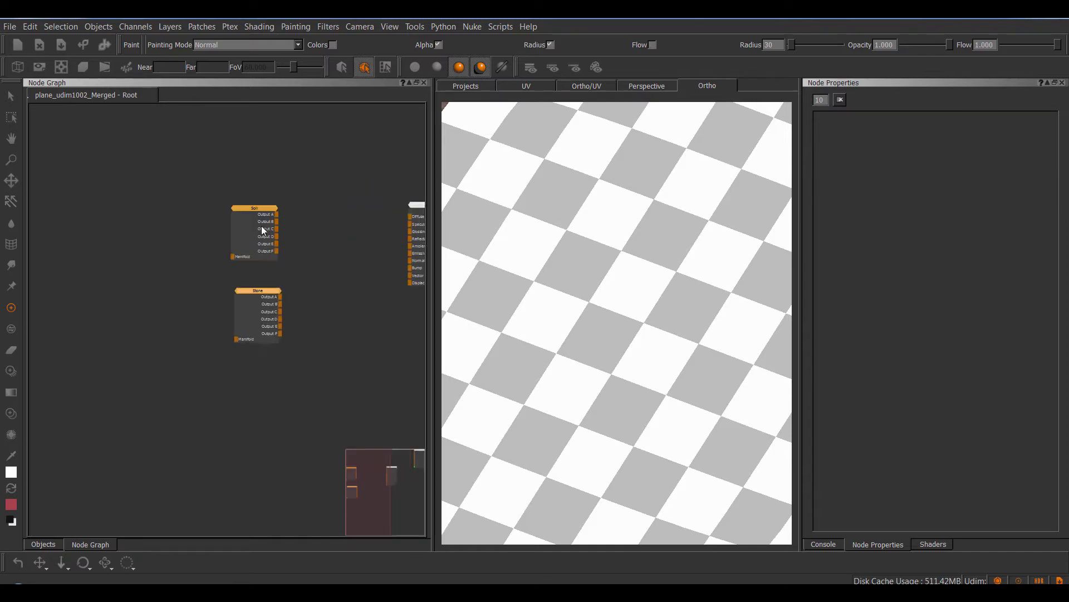
- Open the Soil node's properties and examine the images in slots A to F
{"action": "left_click", "coordinate": [237, 192]}
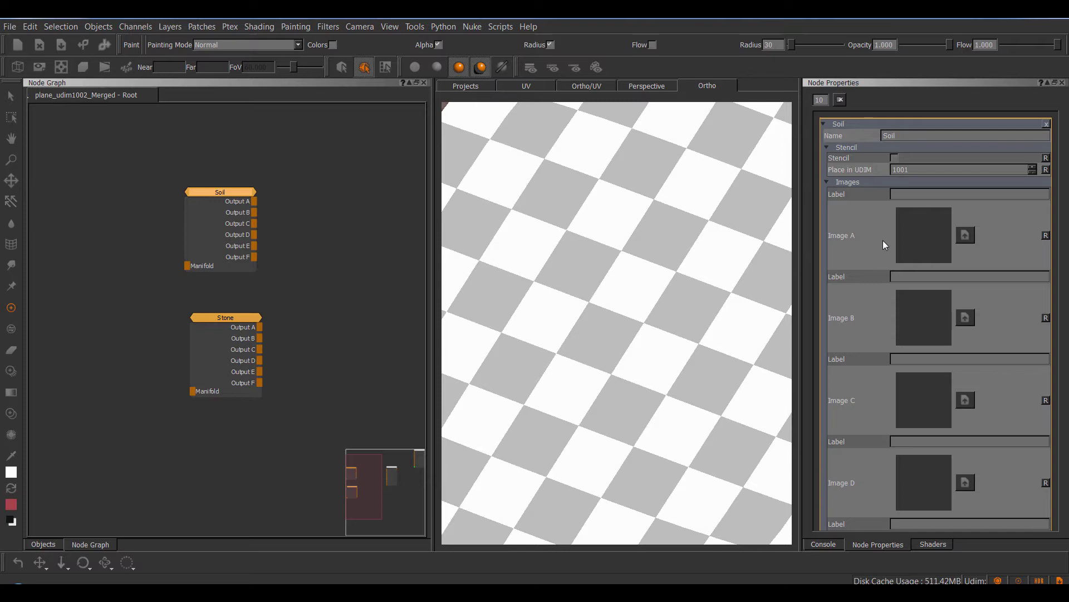
{"action": "scroll", "coordinate": [878, 245], "scroll_direction": "down", "scroll_amount": 3}
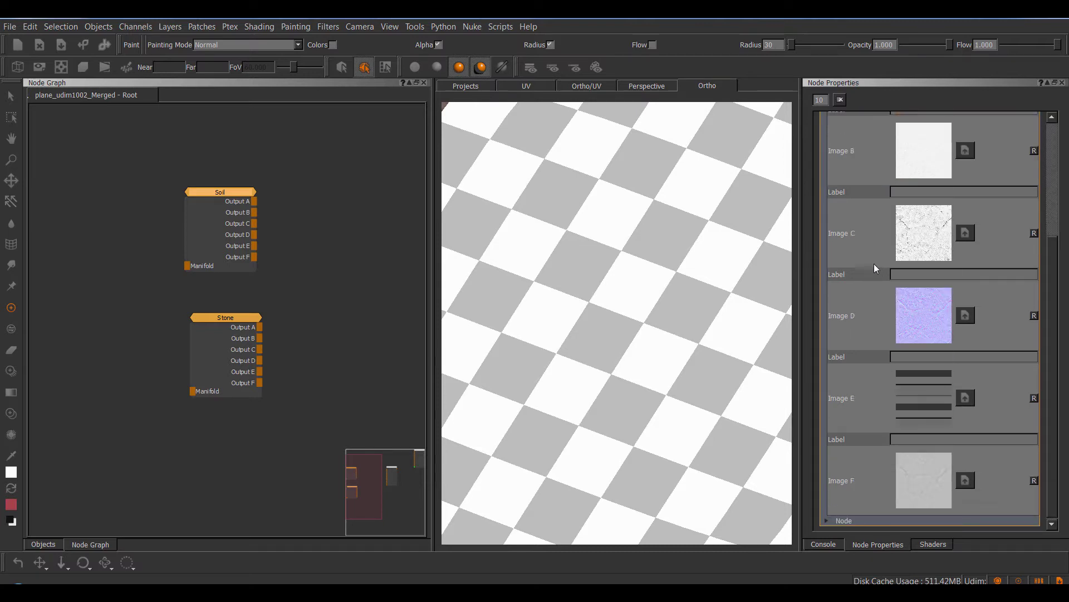
{"action": "scroll", "coordinate": [1050, 170], "scroll_direction": "up", "scroll_amount": 3}
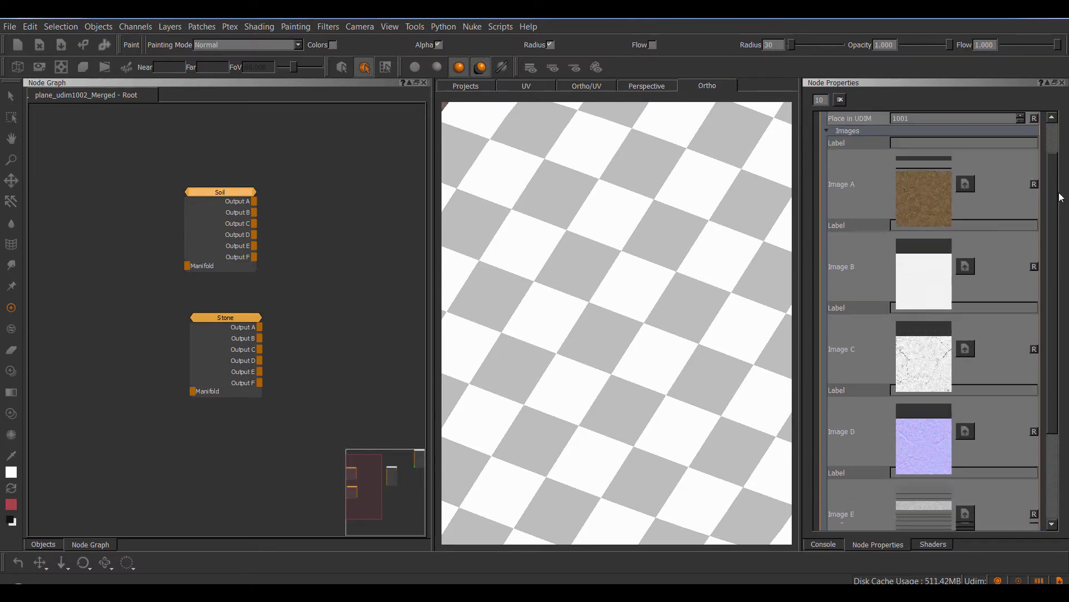
{"action": "left_click_drag", "start_coordinate": [1053, 180], "coordinate": [1053, 184]}
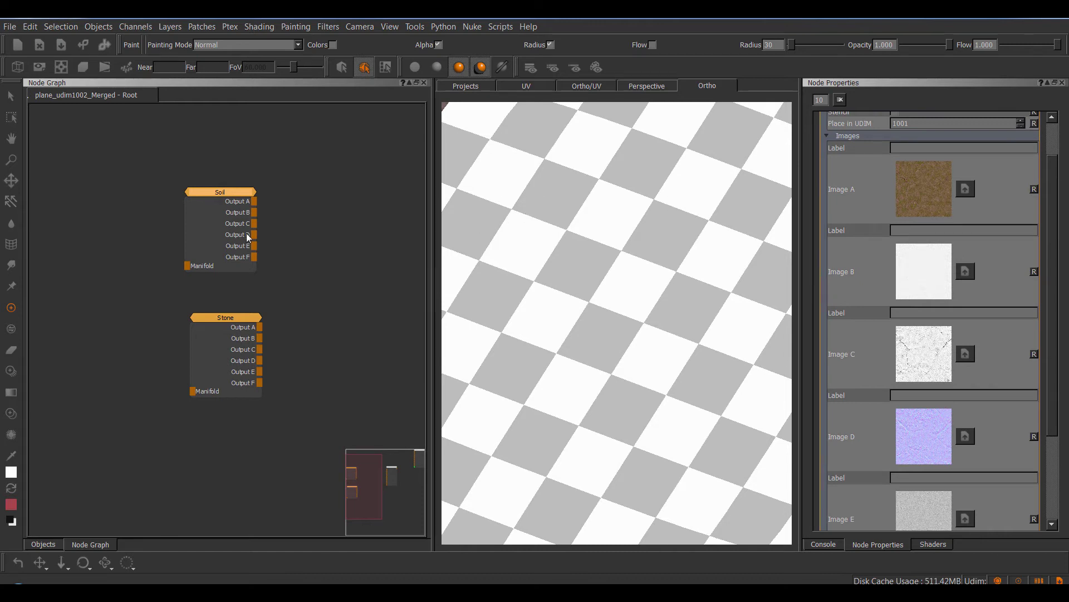
- Move the BRDF node closer to the Soil and Stone nodes
{"action": "middle_click_drag", "start_coordinate": [310, 237], "coordinate": [163, 241]}
{"action": "left_click_drag", "start_coordinate": [341, 195], "coordinate": [272, 191]}
{"action": "middle_click_drag", "start_coordinate": [149, 200], "coordinate": [212, 210]}
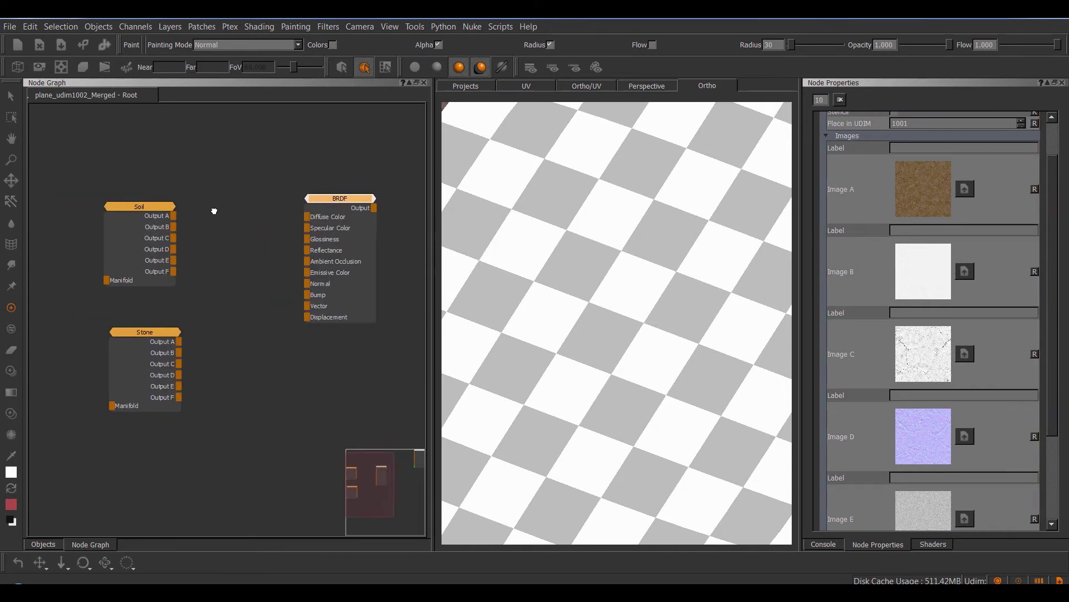
{"action": "scroll", "coordinate": [211, 207], "scroll_direction": "up", "scroll_amount": 1}
- Connect Soil's outputs A, B, C and D to BRDF's Diffuse Color, Glossiness, Ambient Occlusion and Normal inputs respectively
{"action": "left_click_drag", "start_coordinate": [168, 217], "coordinate": [321, 217]}
{"action": "left_click_drag", "start_coordinate": [168, 229], "coordinate": [321, 243]}
{"action": "left_click_drag", "start_coordinate": [167, 241], "coordinate": [321, 268]}
{"action": "left_click_drag", "start_coordinate": [169, 256], "coordinate": [321, 295]}
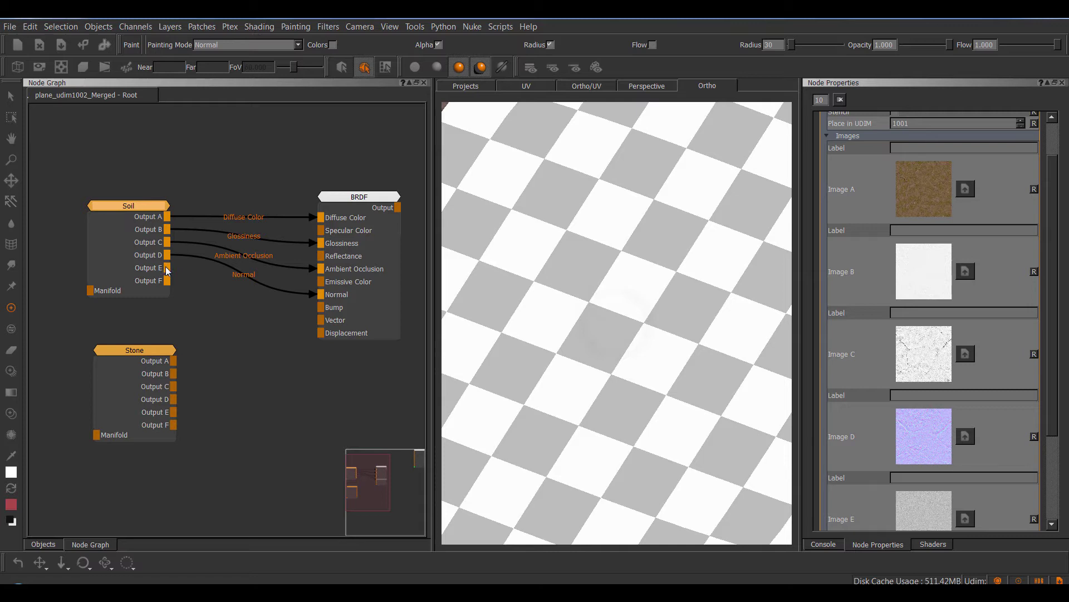
- Create a Merge node between the Soil and BRDF nodes
{"action": "middle_click_drag", "start_coordinate": [219, 239], "coordinate": [240, 195]}
{"action": "left_click", "coordinate": [224, 255]}
{"action": "key", "text": "Tab"}
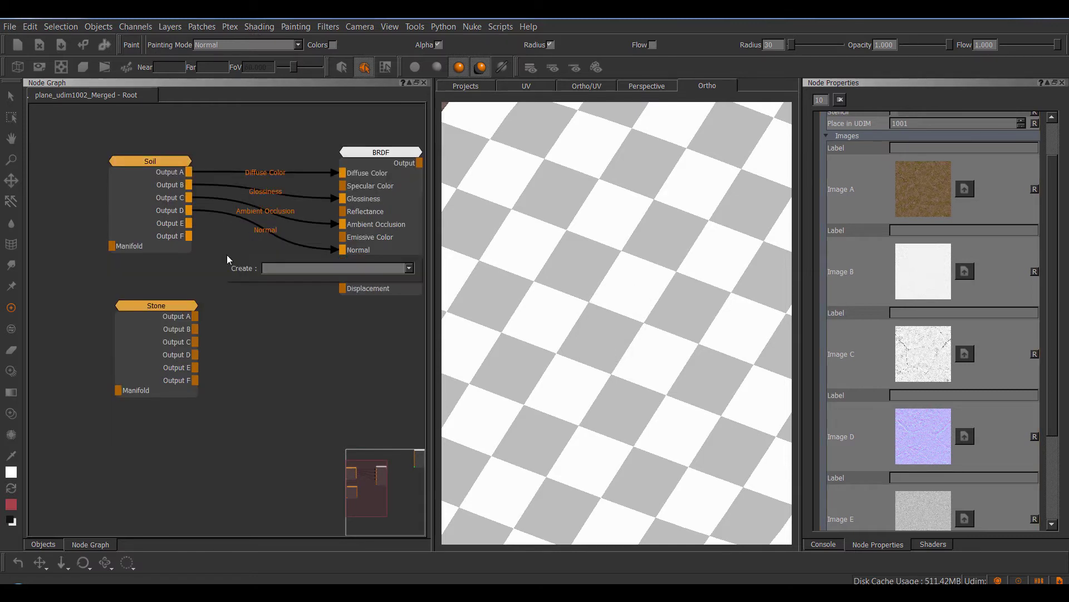
{"action": "type", "text": "merge"}
{"action": "key", "text": "Return"}
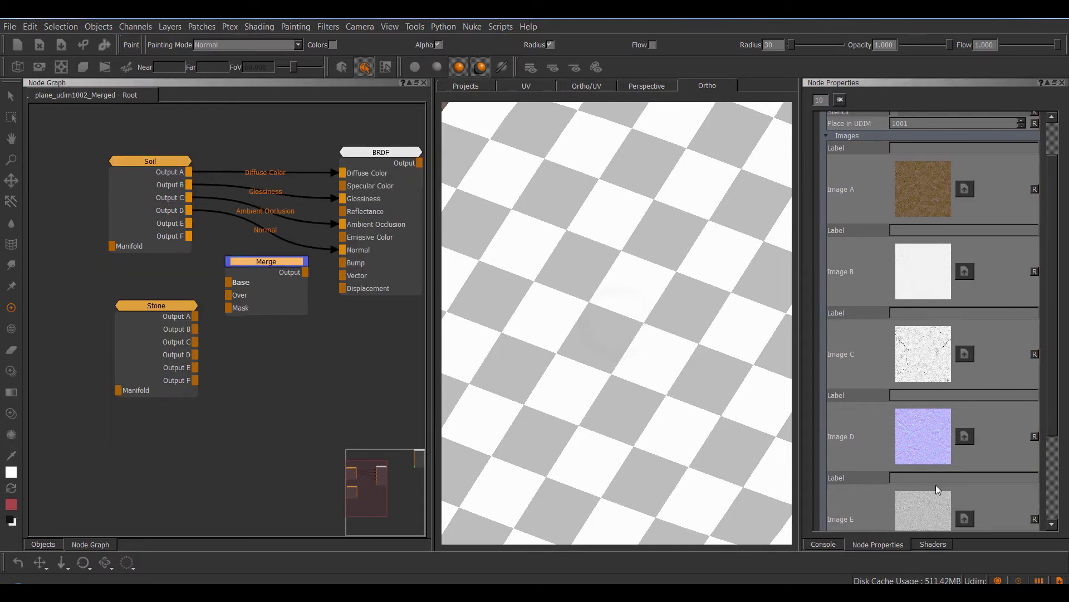
- Check Soil's E and F images, move Soil away from Merge, and connect Output E to Base and Output F to Over
{"action": "scroll", "coordinate": [921, 474], "scroll_direction": "down", "scroll_amount": 3}
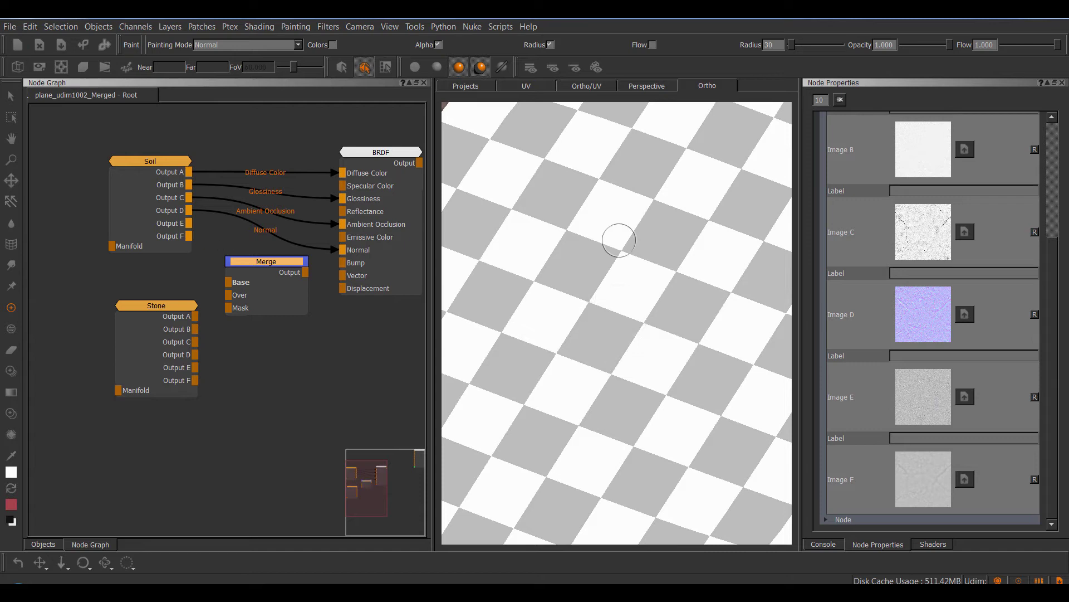
{"action": "scroll", "coordinate": [919, 279], "scroll_direction": "up", "scroll_amount": 3}
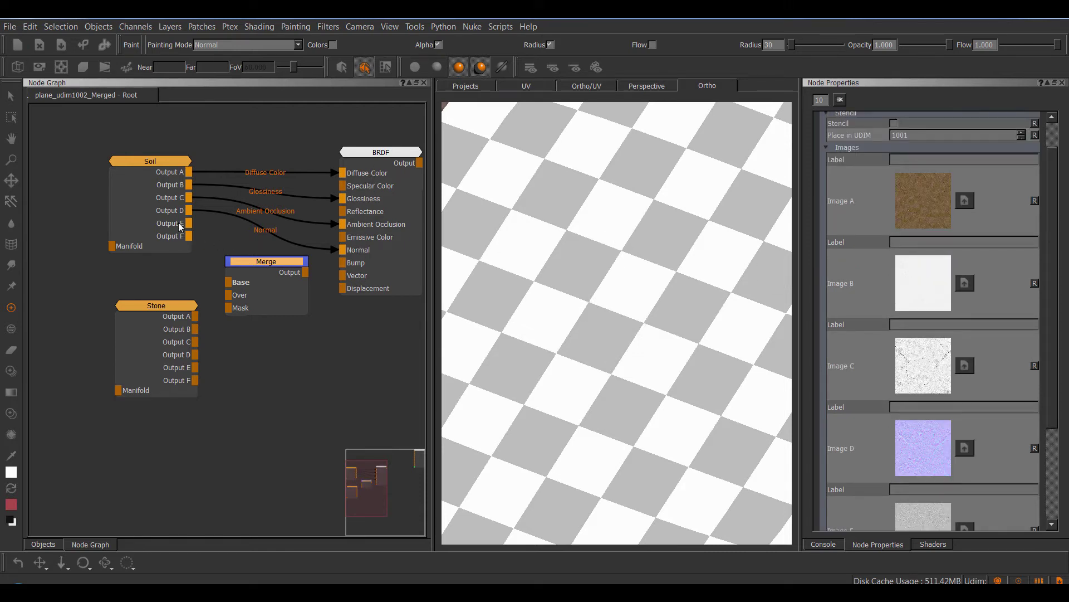
{"action": "left_click_drag", "start_coordinate": [155, 161], "coordinate": [93, 148]}
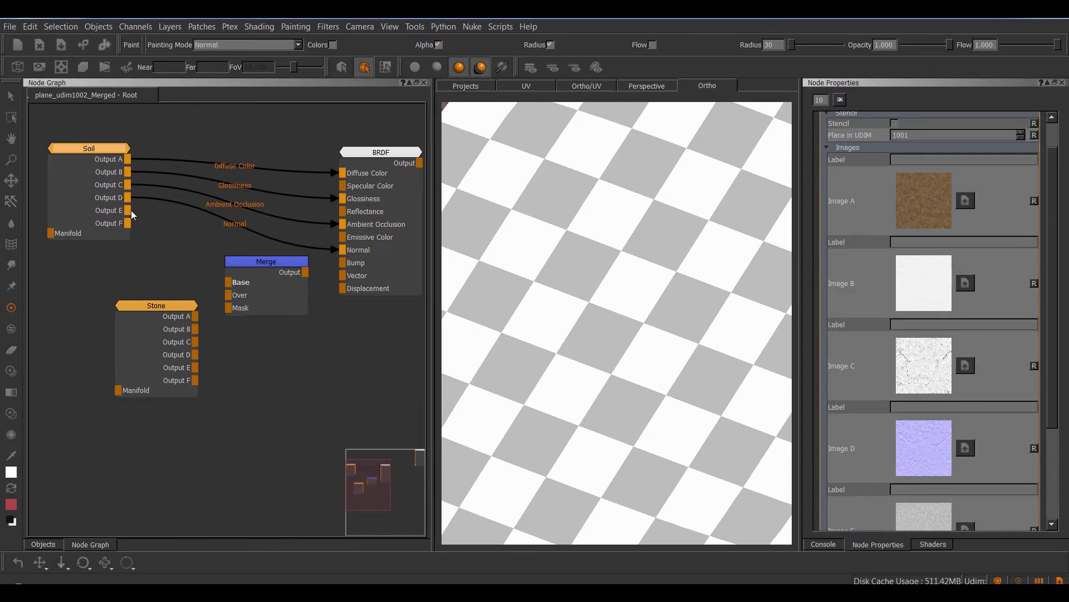
{"action": "left_click_drag", "start_coordinate": [132, 211], "coordinate": [230, 282]}
{"action": "left_click_drag", "start_coordinate": [177, 261], "coordinate": [230, 295]}
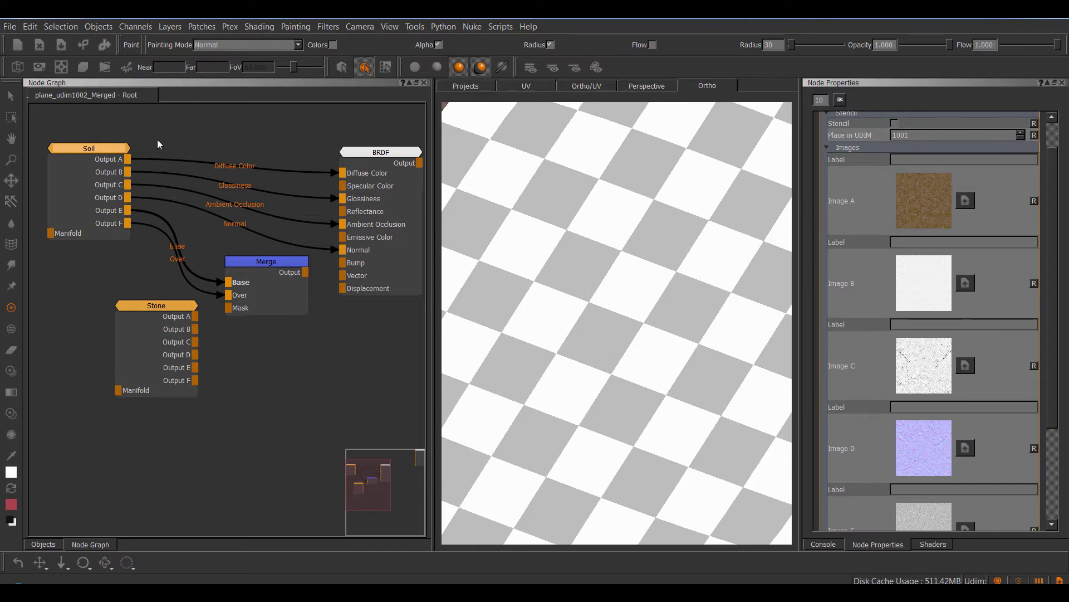
- Move Stone lower and Merge closer to Soil, and connect Merge's output to BRDF's Displacement input
{"action": "left_click_drag", "start_coordinate": [157, 304], "coordinate": [140, 358]}
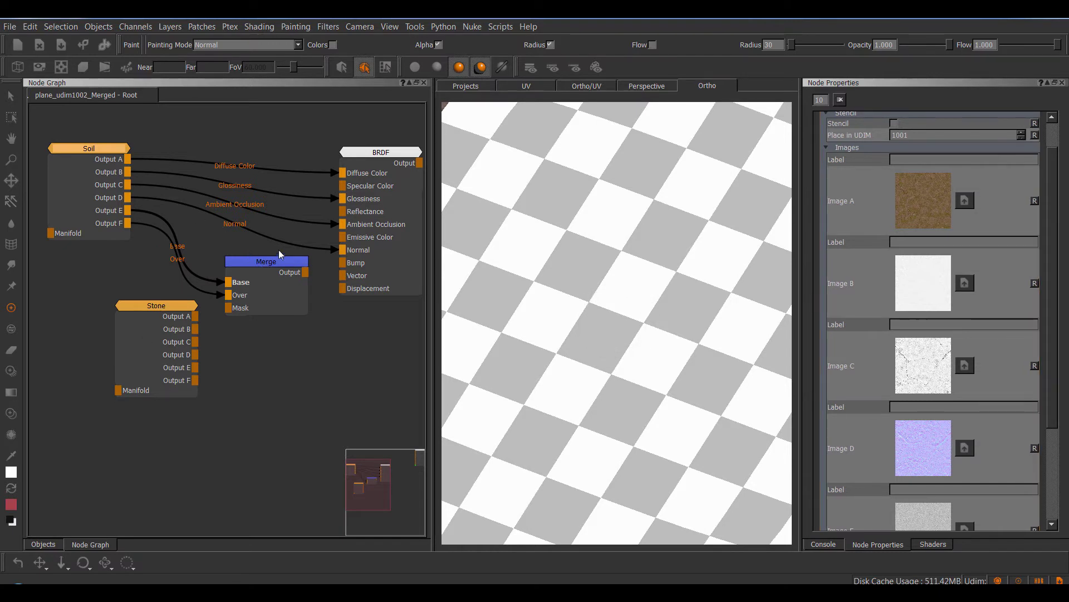
{"action": "left_click_drag", "start_coordinate": [259, 260], "coordinate": [370, 288]}
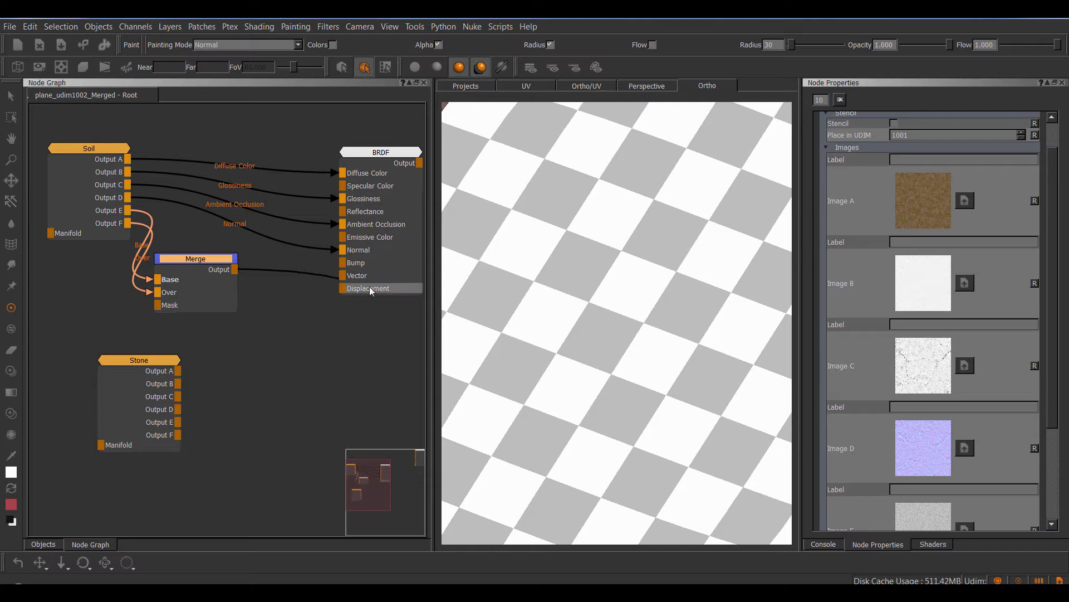
- Display the BRDF shader's result on the plane and examine the soil surface up close from several angles
{"action": "left_click", "coordinate": [376, 153]}
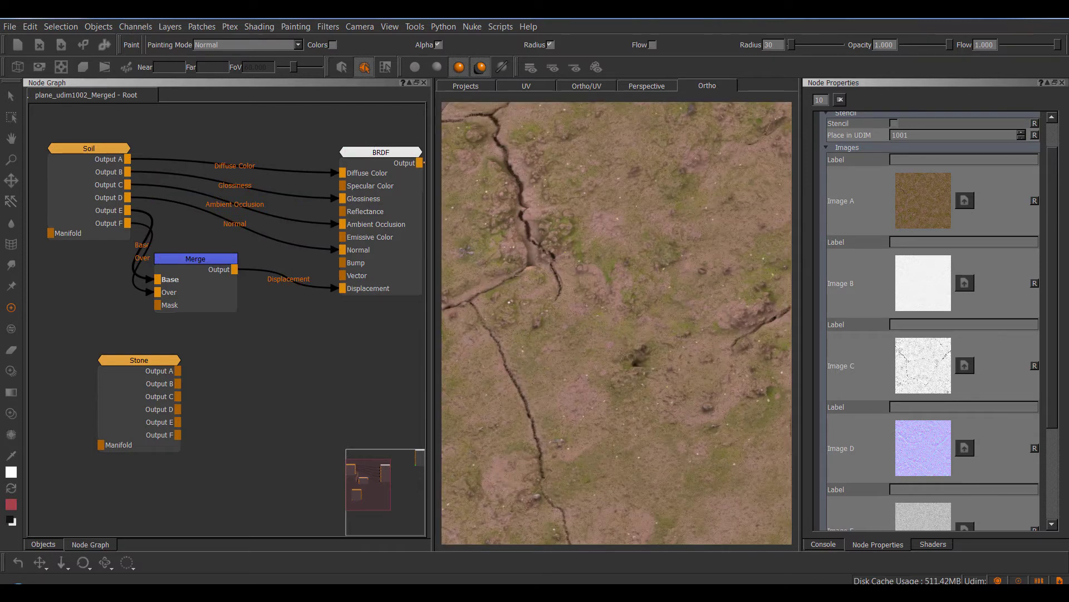
{"action": "right_click_drag", "start_coordinate": [570, 299], "coordinate": [582, 251], "text": "alt"}
{"action": "left_click_drag", "start_coordinate": [582, 250], "coordinate": [635, 273], "text": "alt"}
{"action": "right_click_drag", "start_coordinate": [635, 273], "coordinate": [623, 294], "text": "alt"}
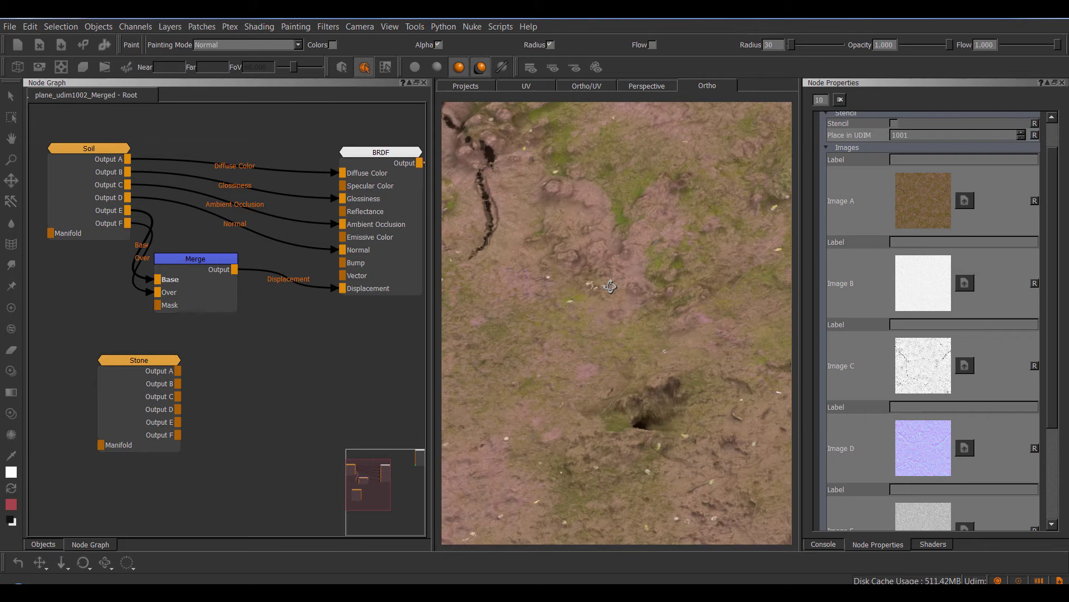
{"action": "left_click_drag", "start_coordinate": [622, 294], "coordinate": [480, 279], "text": "alt"}
{"action": "middle_click_drag", "start_coordinate": [571, 261], "coordinate": [664, 292]}
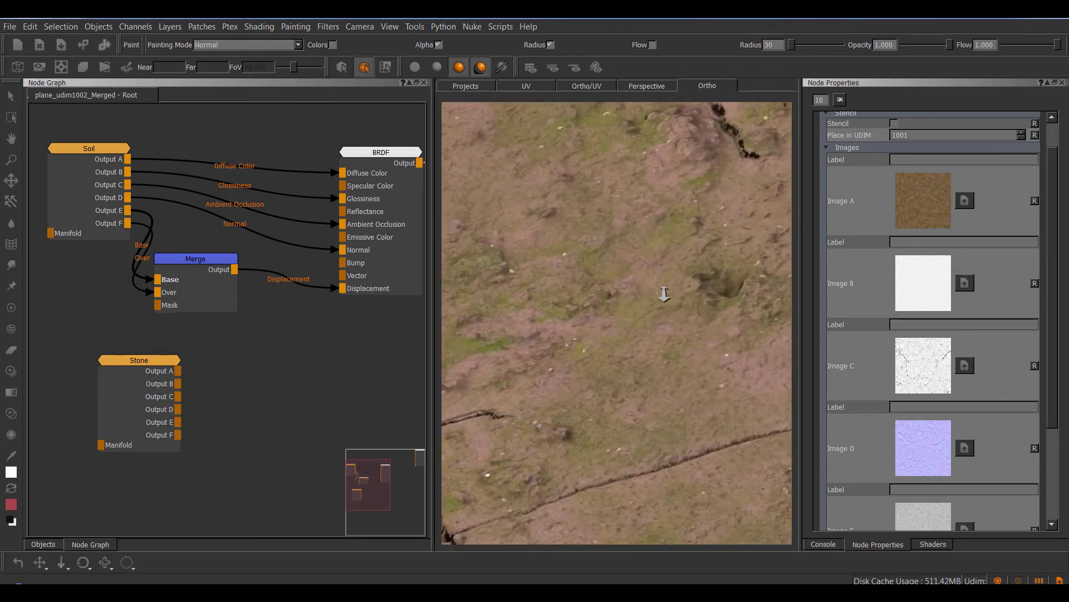
- Move the Soil and Merge nodes farther away from BRDF to make room between them, and check Merge's Amount setting
{"action": "left_click_drag", "start_coordinate": [96, 150], "coordinate": [62, 140]}
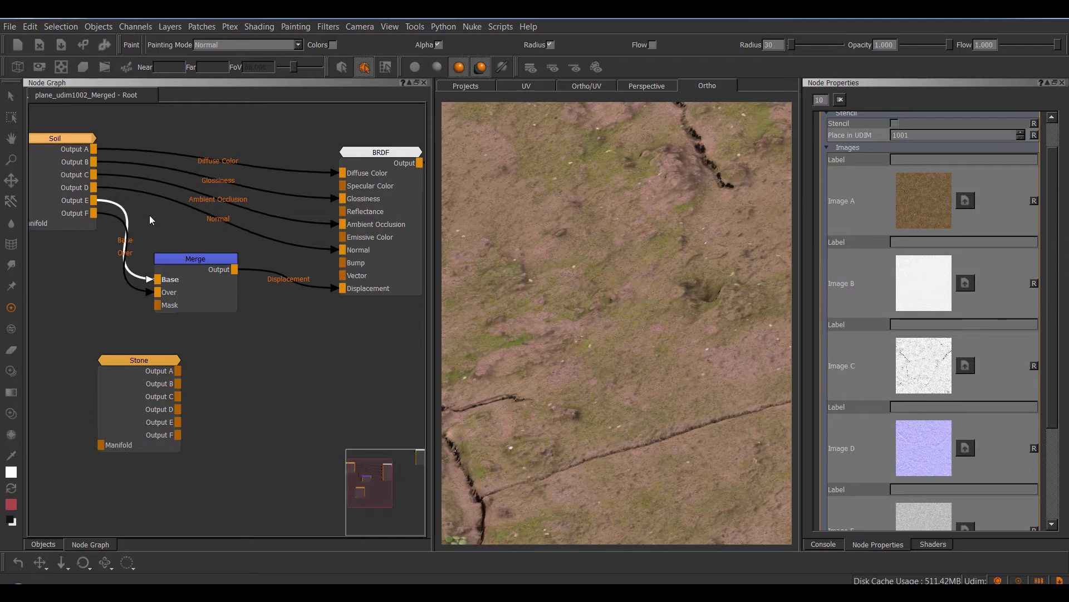
{"action": "left_click_drag", "start_coordinate": [179, 255], "coordinate": [109, 267]}
{"action": "left_click", "coordinate": [1048, 128]}
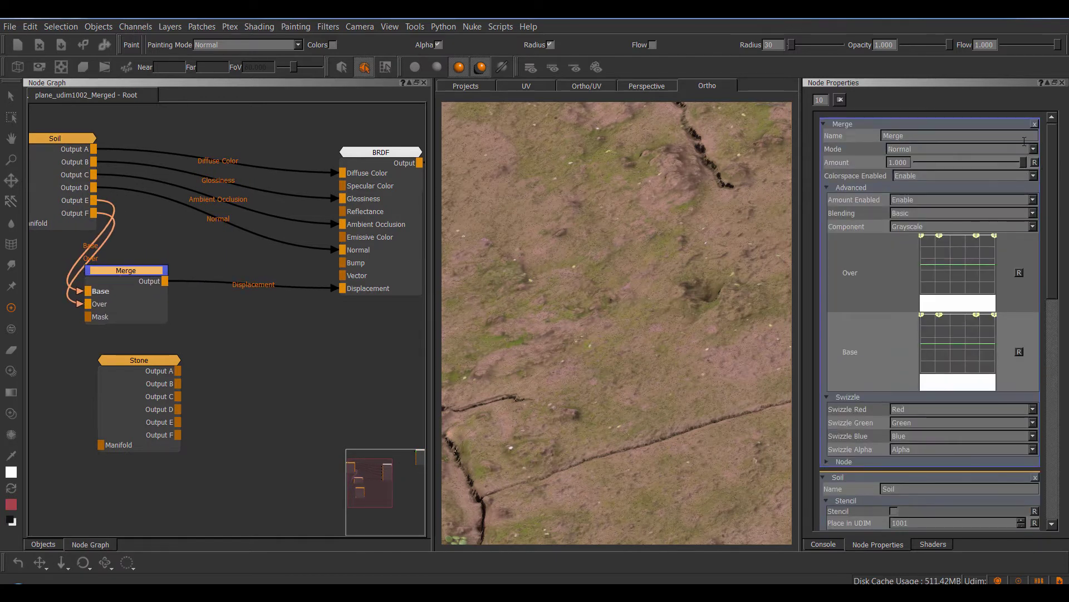
{"action": "left_click_drag", "start_coordinate": [1024, 167], "coordinate": [1054, 164]}
{"action": "right_click_drag", "start_coordinate": [632, 245], "coordinate": [655, 242], "text": "alt"}
{"action": "left_click_drag", "start_coordinate": [143, 274], "coordinate": [153, 280]}
{"action": "middle_click_drag", "start_coordinate": [172, 200], "coordinate": [285, 183]}
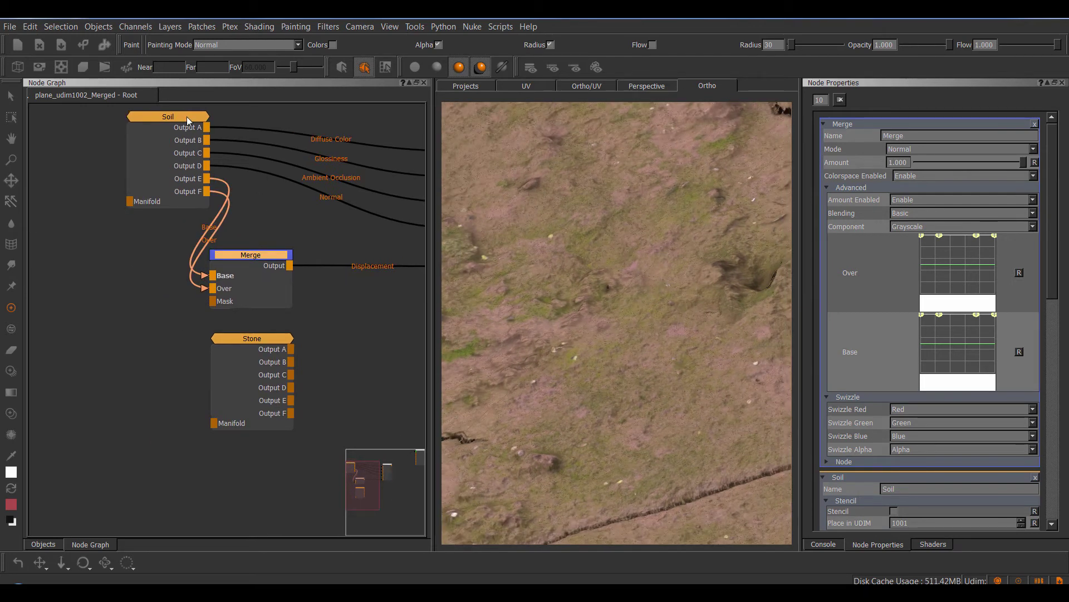
{"action": "left_click_drag", "start_coordinate": [186, 118], "coordinate": [79, 108]}
- Insert a Normal Map Intensity node on the connection between Soil's Output D and BRDF's Normal input
{"action": "key", "text": "Tab"}
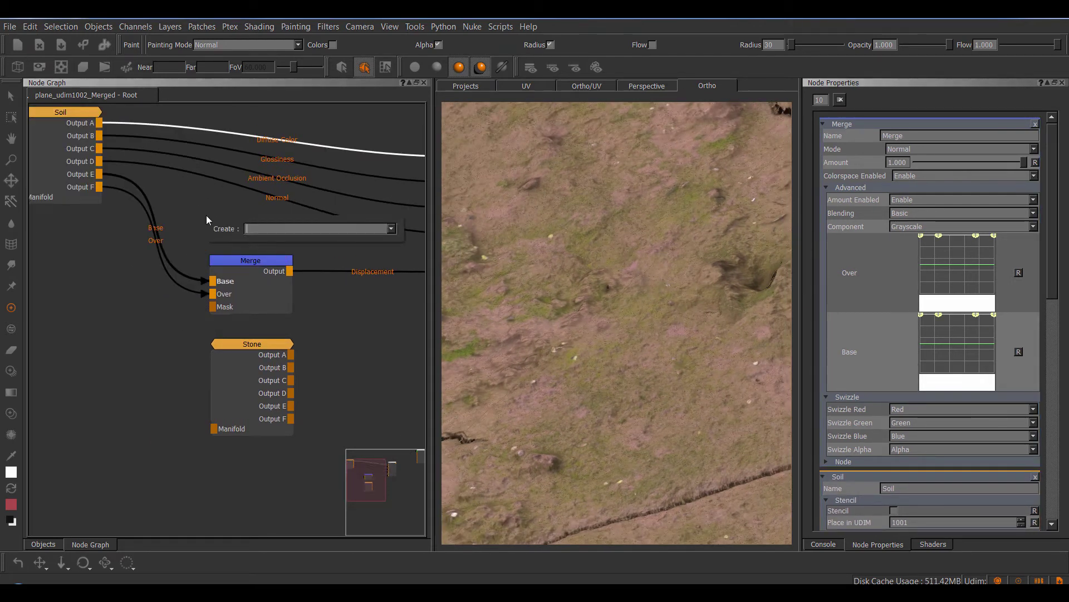
{"action": "type", "text": "nor"}
{"action": "key", "text": "Down"}
{"action": "key", "text": "Down"}
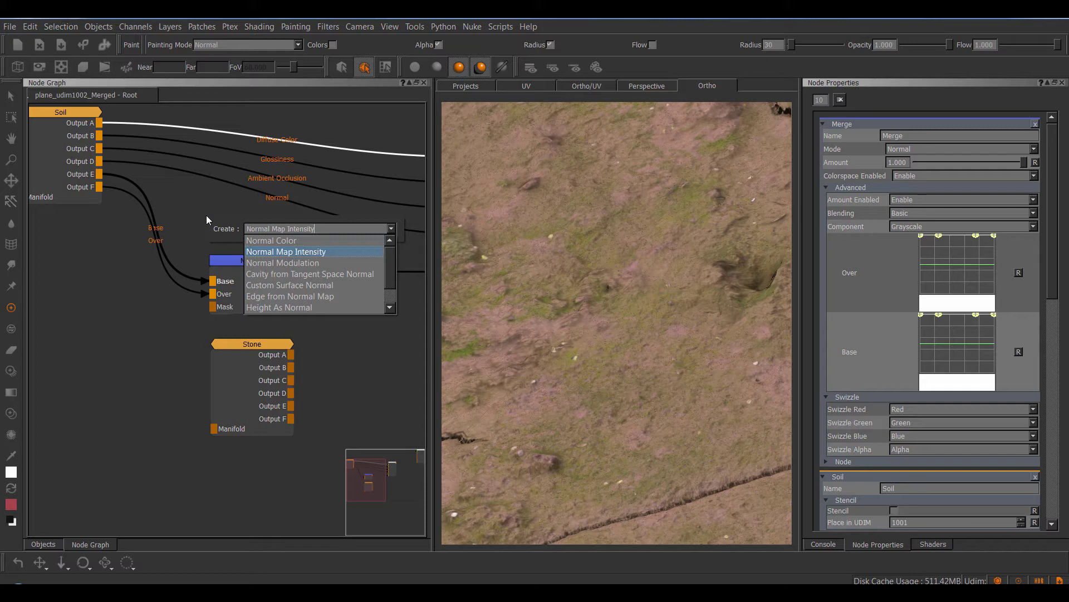
{"action": "key", "text": "Return"}
{"action": "left_click_drag", "start_coordinate": [265, 215], "coordinate": [293, 200]}
- Set the Normal Map Intensity node's intensity to about 1.149 and check the surface
{"action": "double_click", "coordinate": [293, 202]}
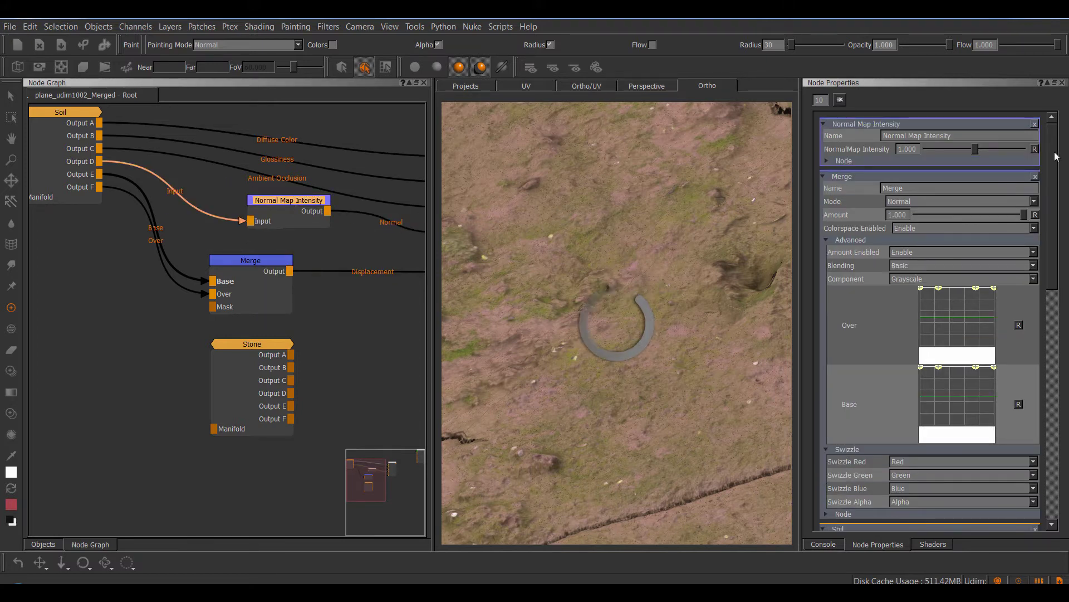
{"action": "mouse_move", "coordinate": [975, 148]}
{"action": "left_mouse_down"}
{"action": "mouse_move", "coordinate": [984, 149]}
{"action": "mouse_move", "coordinate": [937, 148]}
{"action": "mouse_move", "coordinate": [1020, 150]}
{"action": "mouse_move", "coordinate": [964, 149]}
{"action": "mouse_move", "coordinate": [984, 150]}
{"action": "left_mouse_up"}
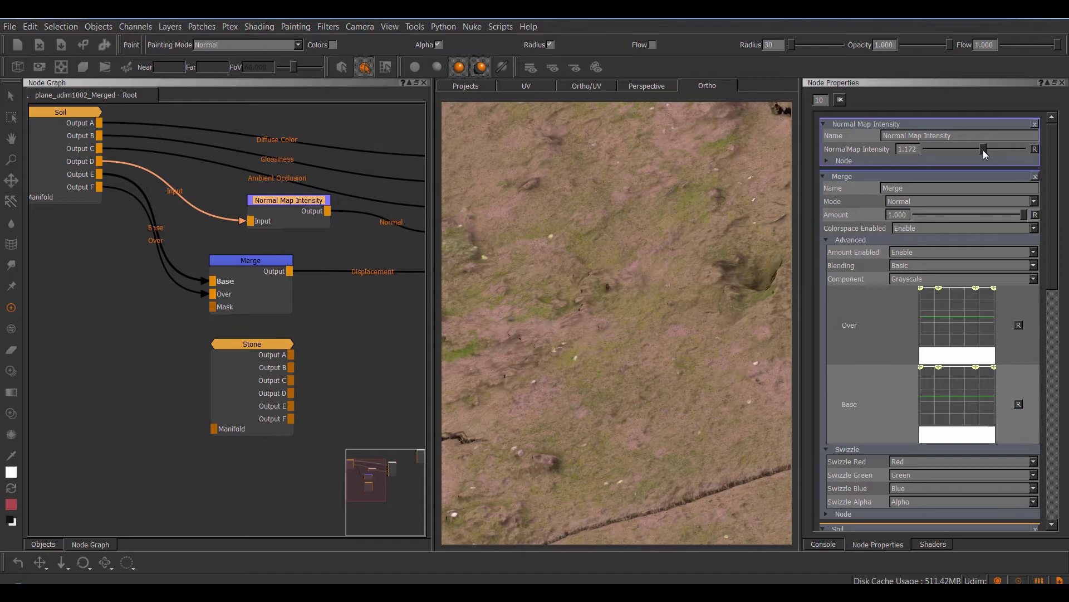
{"action": "right_click_drag", "start_coordinate": [650, 205], "coordinate": [666, 210], "text": "alt"}
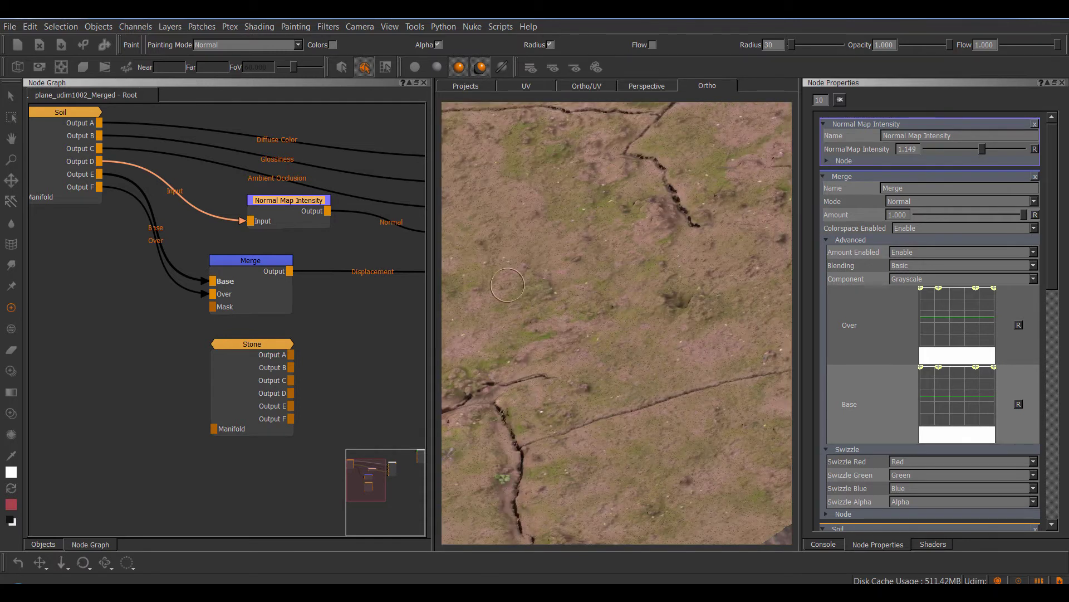
- Select the BRDF shader in the shader list and bring its displacement settings into view
{"action": "left_click", "coordinate": [931, 545]}
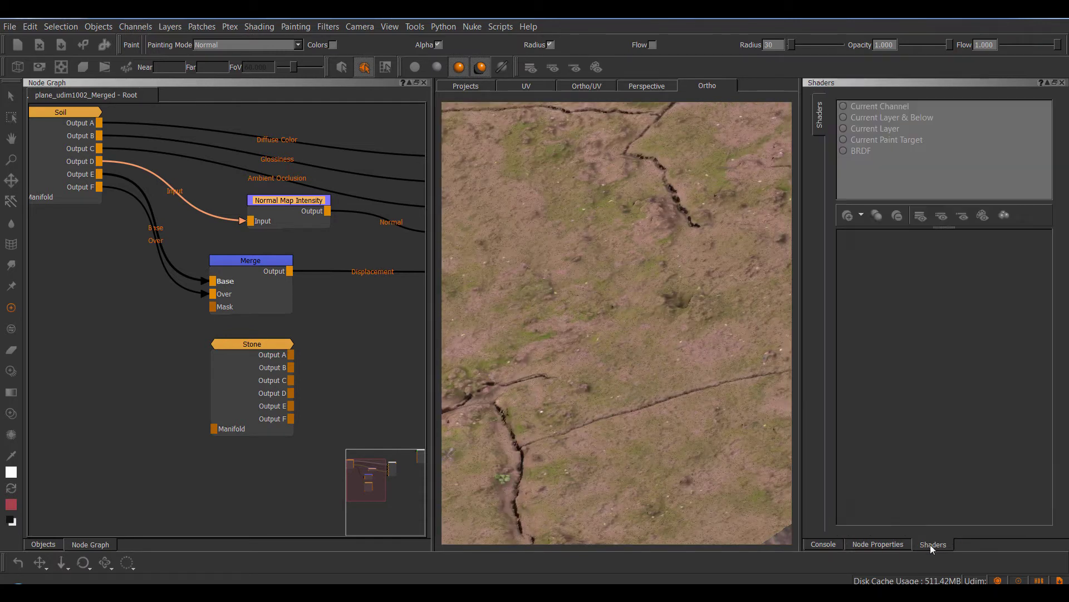
{"action": "left_click", "coordinate": [873, 150]}
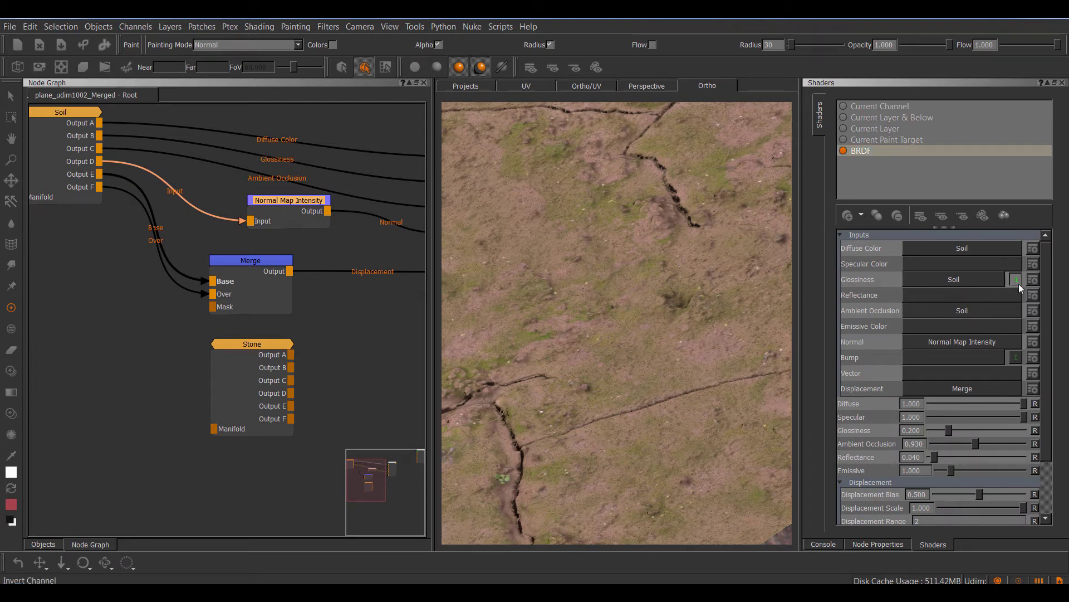
{"action": "scroll", "coordinate": [1040, 335], "scroll_direction": "down", "scroll_amount": 2}
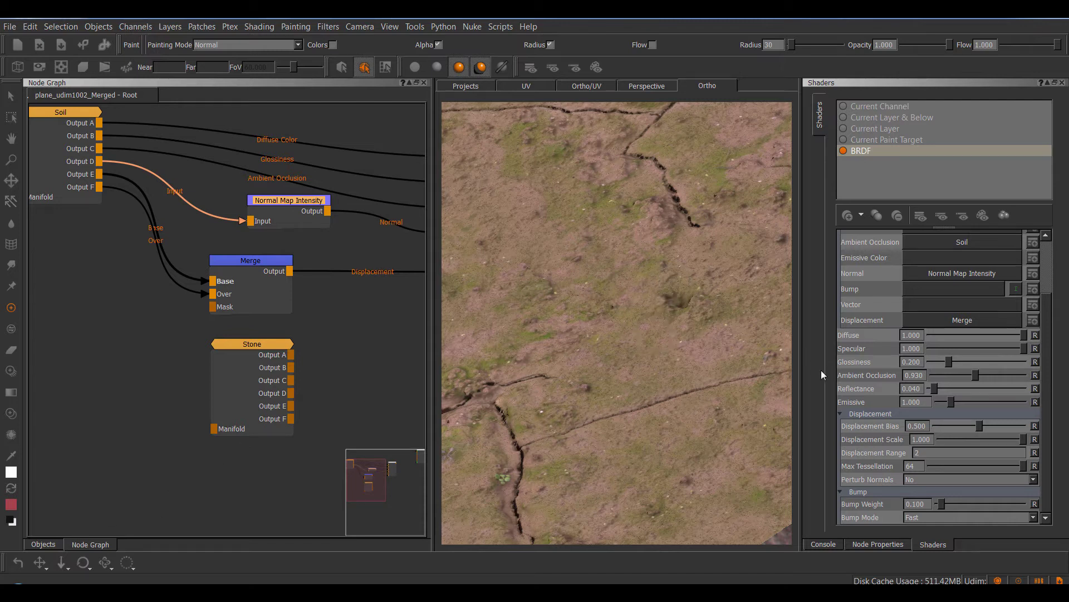
- Set Perturb Normals to Yes in the BRDF shader's displacement settings
{"action": "left_click_drag", "start_coordinate": [917, 466], "coordinate": [896, 466]}
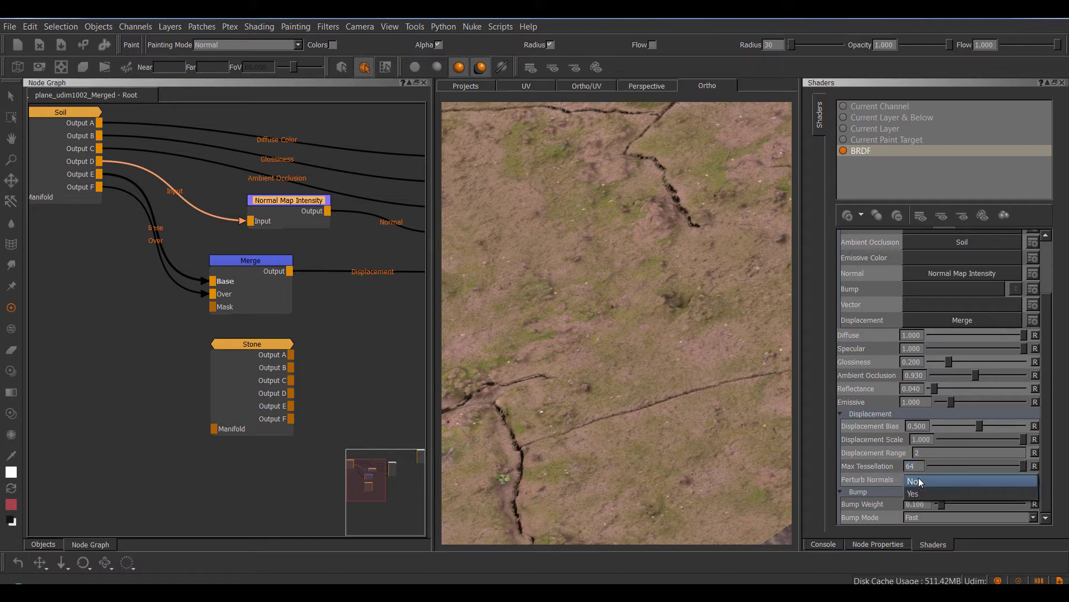
{"action": "left_click", "coordinate": [889, 479]}
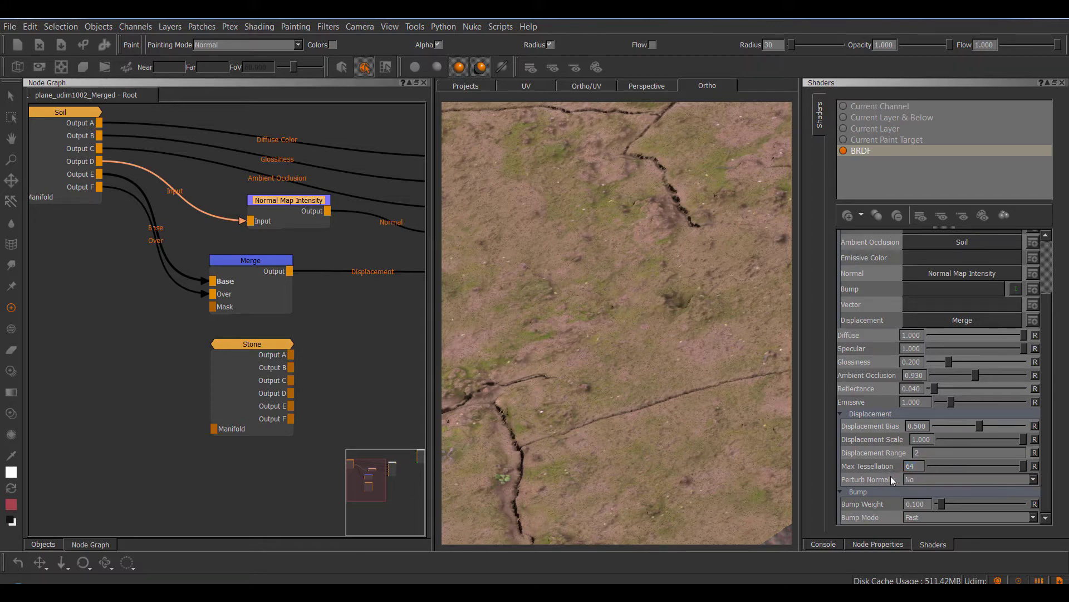
{"action": "left_click", "coordinate": [922, 480]}
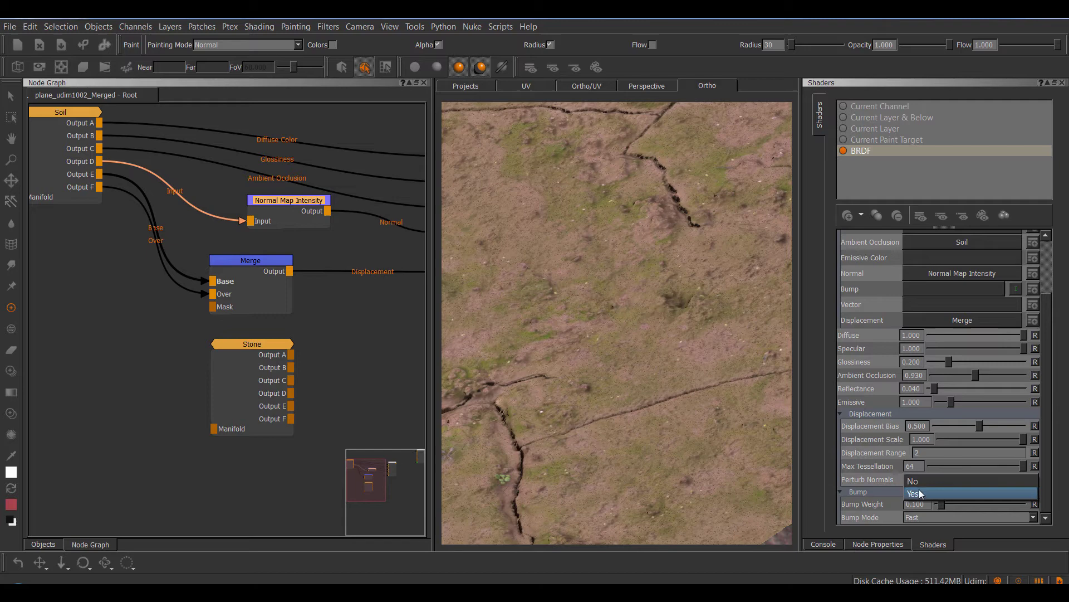
{"action": "left_click", "coordinate": [916, 491]}
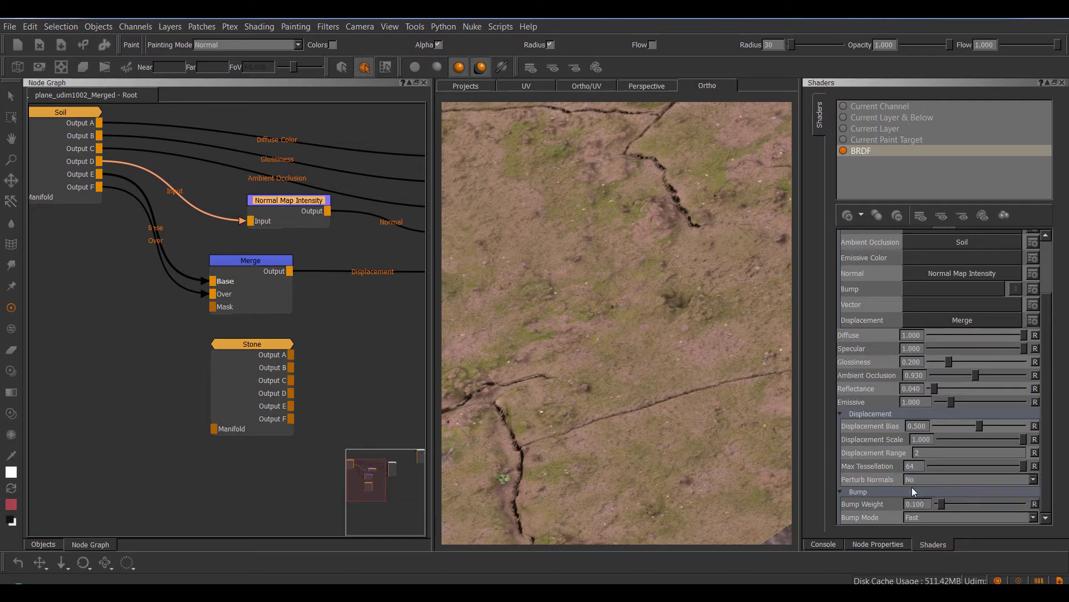
{"action": "key", "text": "Down"}
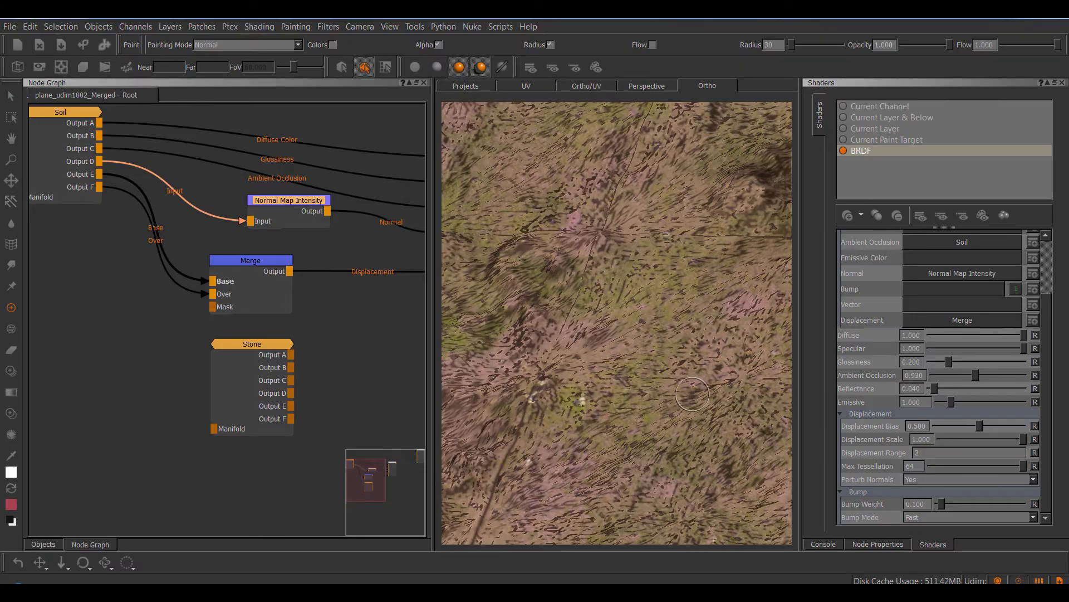
- Examine the plane with perturbed normals, set Perturb Normals back to No, and recheck the soil surface
{"action": "right_click_drag", "start_coordinate": [692, 394], "coordinate": [646, 373], "text": "alt"}
{"action": "mouse_move", "coordinate": [646, 373]}
{"action": "left_mouse_down", "text": "alt"}
{"action": "mouse_move", "coordinate": [618, 365]}
{"action": "mouse_move", "coordinate": [681, 364]}
{"action": "mouse_move", "coordinate": [627, 365]}
{"action": "left_mouse_up", "text": "alt"}
{"action": "mouse_move", "coordinate": [627, 365]}
{"action": "right_mouse_down", "text": "alt"}
{"action": "mouse_move", "coordinate": [758, 381]}
{"action": "mouse_move", "coordinate": [663, 310]}
{"action": "right_mouse_up", "text": "alt"}
{"action": "left_click_drag", "start_coordinate": [663, 310], "coordinate": [708, 373], "text": "alt"}
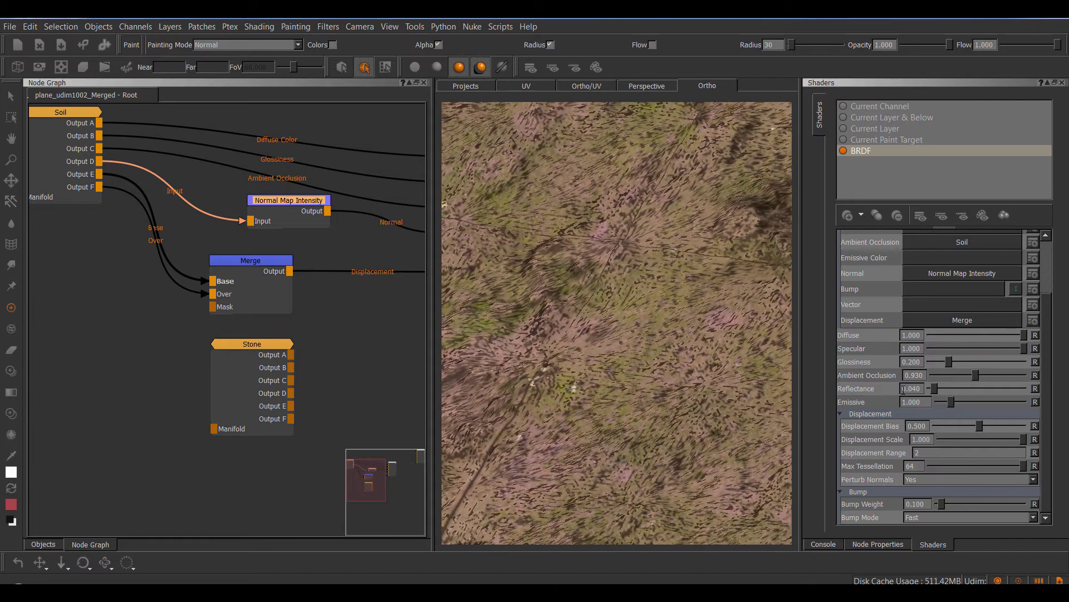
{"action": "left_click", "coordinate": [918, 478]}
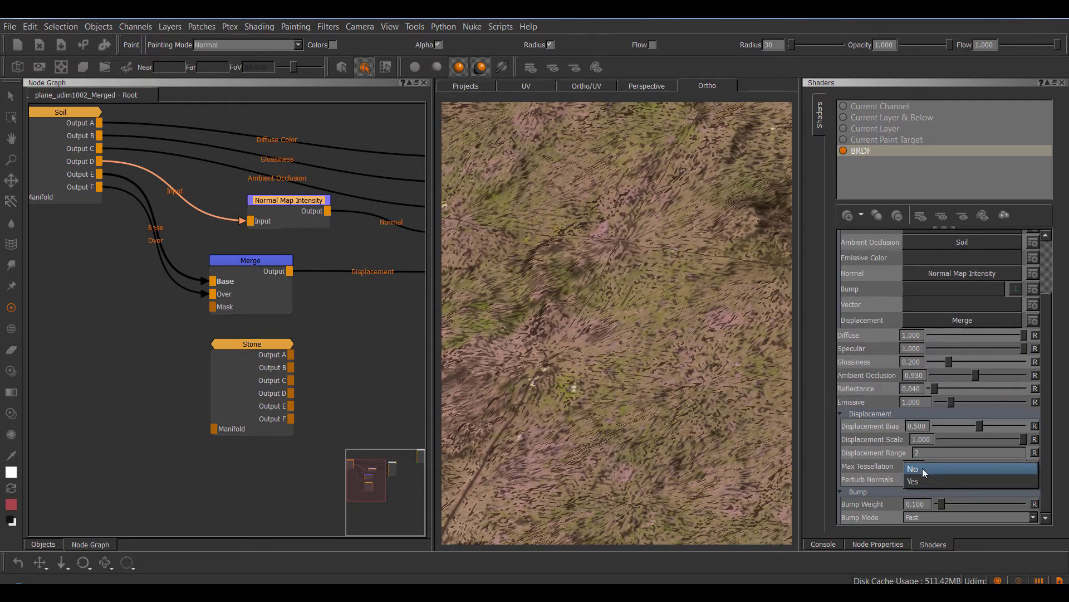
{"action": "key", "text": "Escape"}
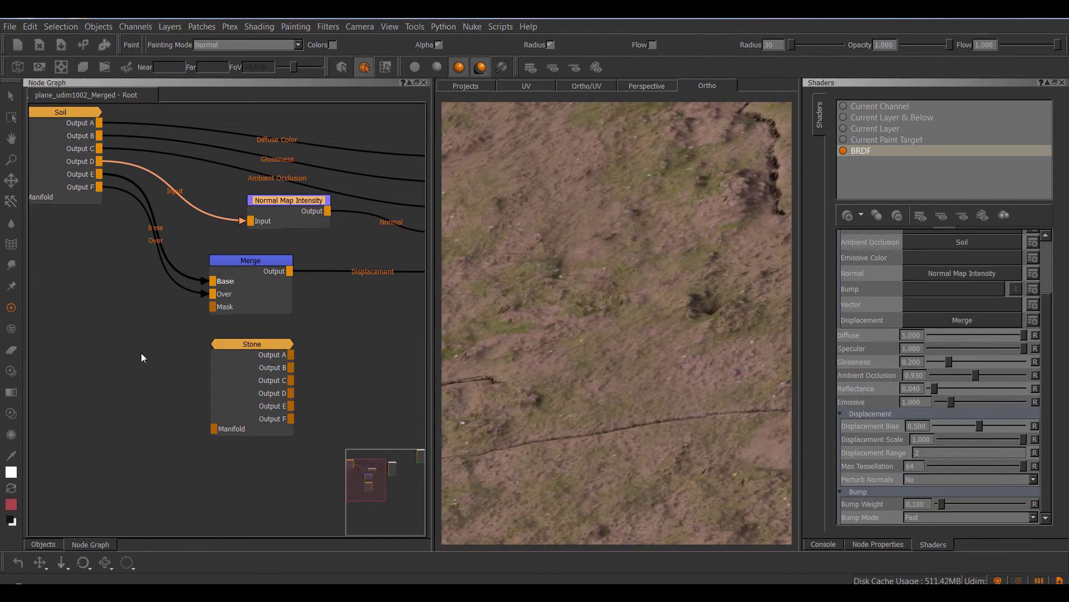
{"action": "mouse_move", "coordinate": [630, 334]}
{"action": "right_mouse_down", "text": "alt"}
{"action": "mouse_move", "coordinate": [684, 342]}
{"action": "mouse_move", "coordinate": [671, 358]}
{"action": "mouse_move", "coordinate": [631, 350]}
{"action": "right_mouse_up", "text": "alt"}
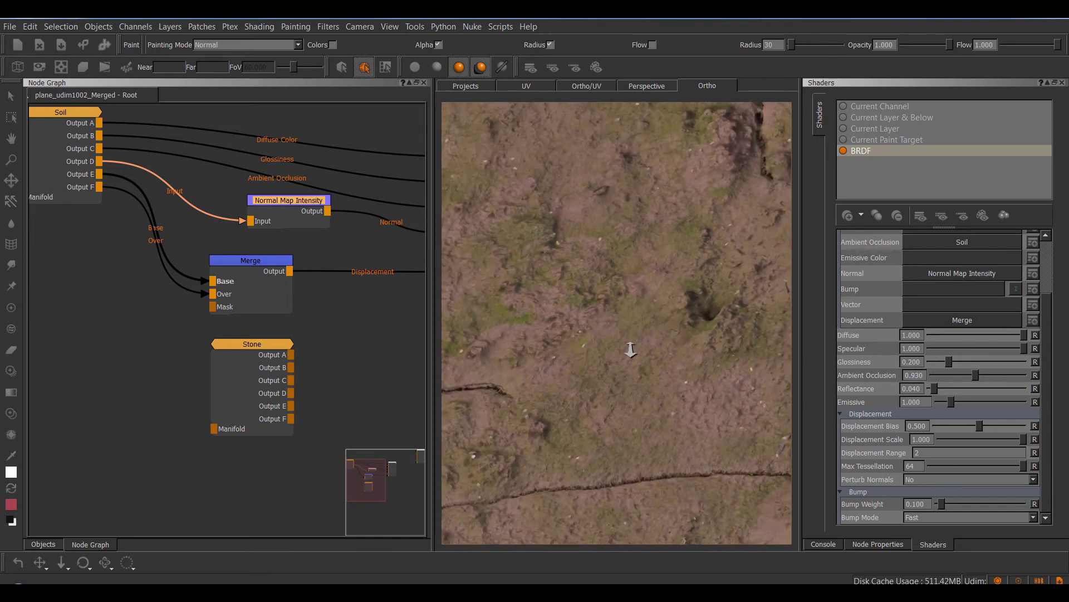
{"action": "left_click_drag", "start_coordinate": [630, 350], "coordinate": [637, 311], "text": "alt"}
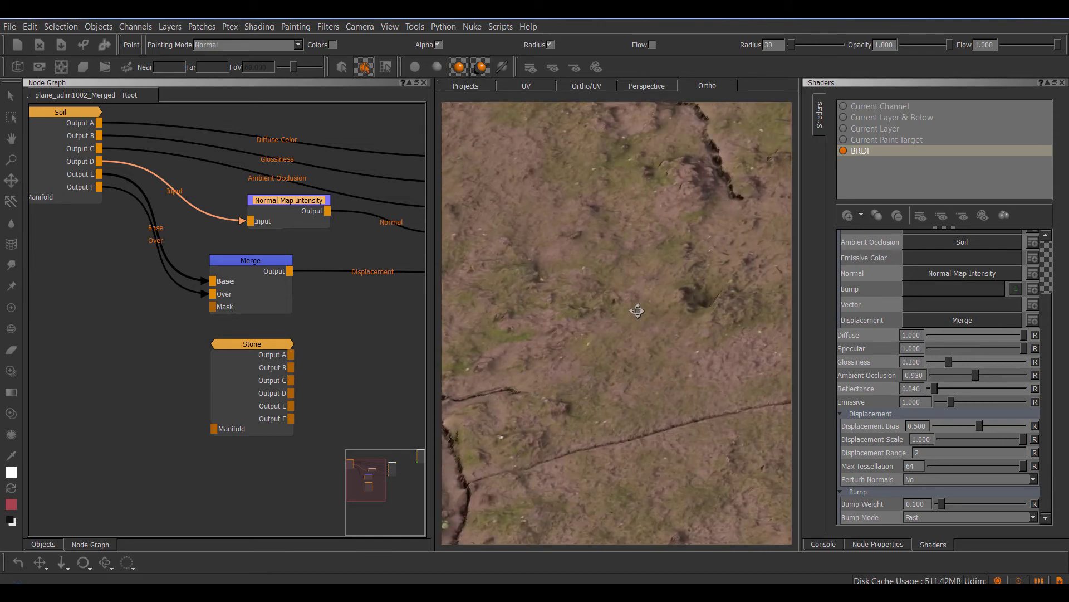
- Insert a Set Range node between Merge's output and BRDF's Displacement input, place it beside Merge, and show its properties
{"action": "left_click", "coordinate": [263, 259]}
{"action": "key", "text": "Tab"}
{"action": "type", "text": "se"}
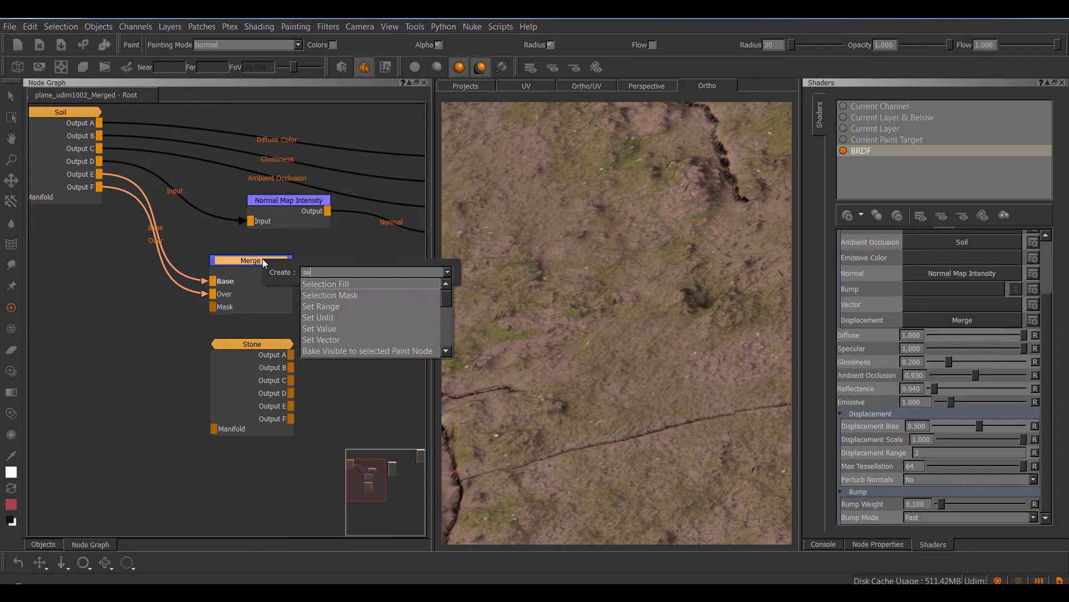
{"action": "type", "text": "t"}
{"action": "key", "text": "Down"}
{"action": "key", "text": "Return"}
{"action": "scroll", "coordinate": [251, 285], "scroll_direction": "down", "scroll_amount": 2}
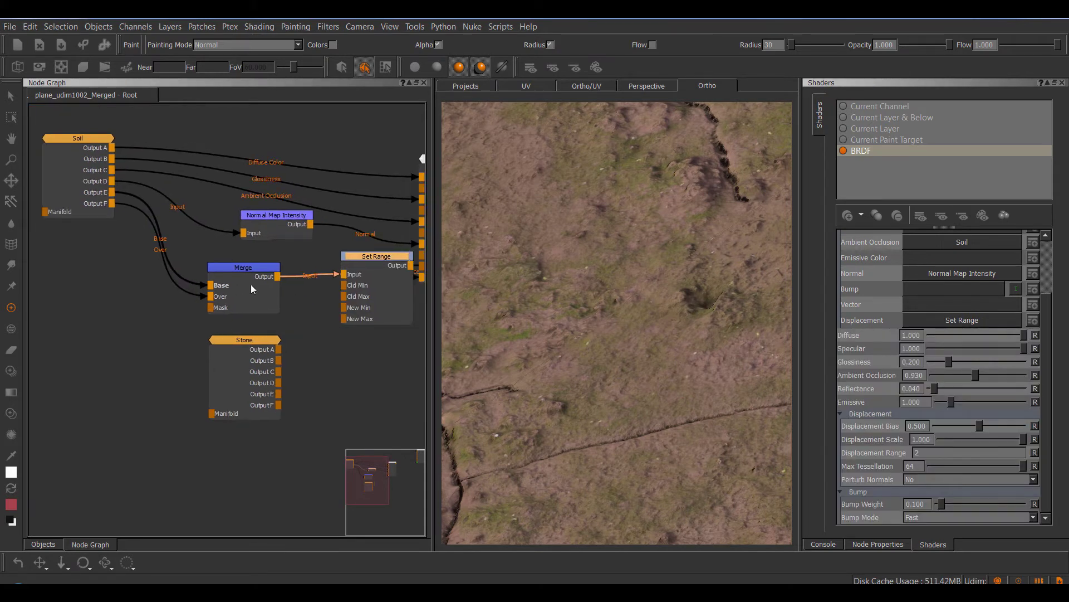
{"action": "middle_click_drag", "start_coordinate": [251, 289], "coordinate": [171, 296]}
{"action": "left_click_drag", "start_coordinate": [301, 265], "coordinate": [264, 275]}
{"action": "double_click", "coordinate": [264, 274]}
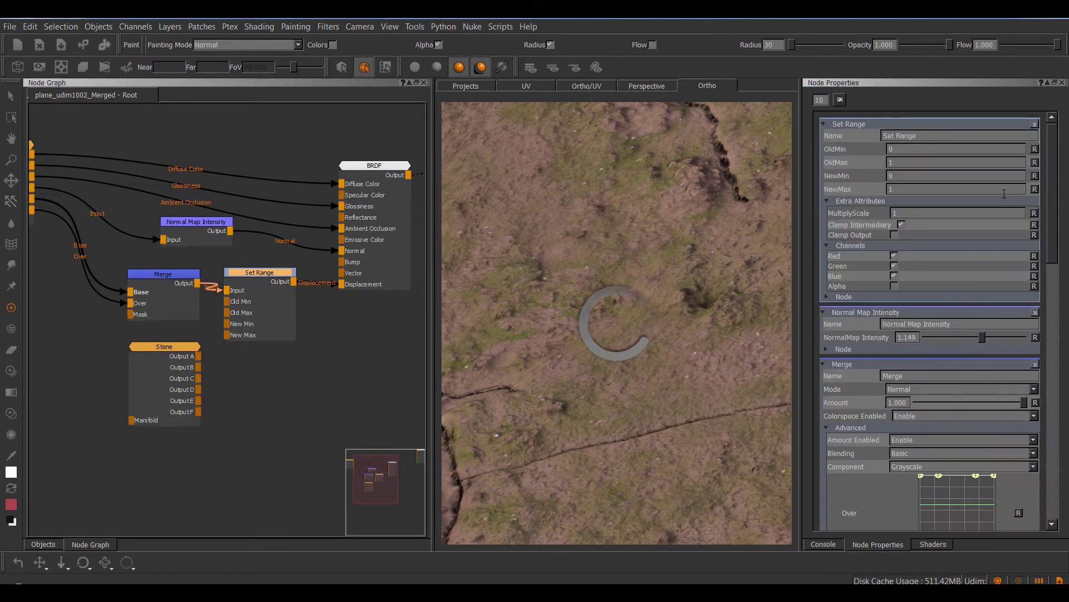
- Set the Set Range node's NewMax to 0.5 and examine the displacement on the surface
{"action": "double_click", "coordinate": [907, 189]}
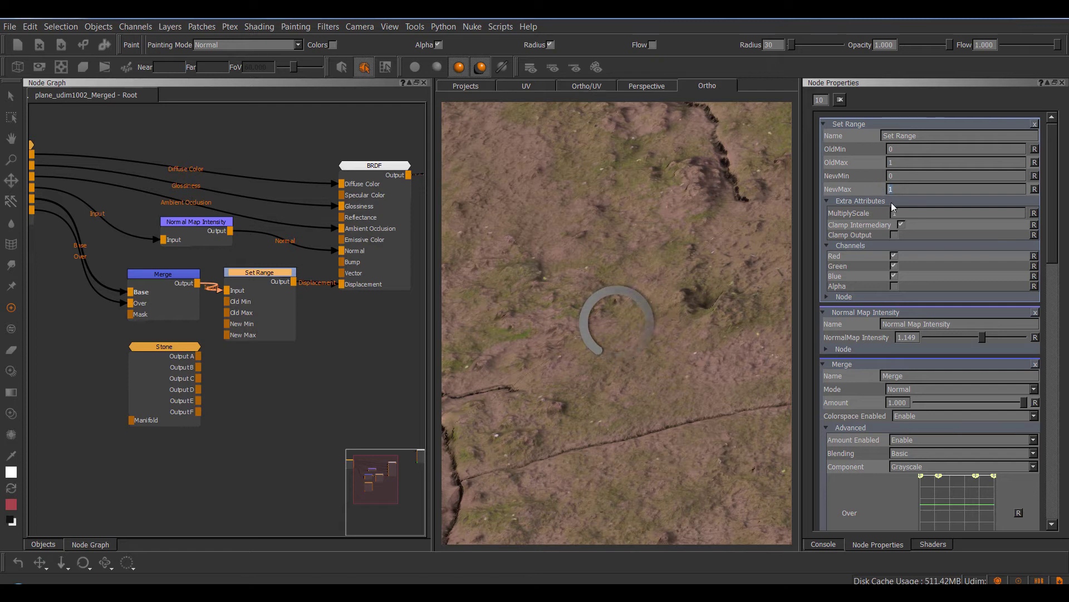
{"action": "type", "text": "0.5"}
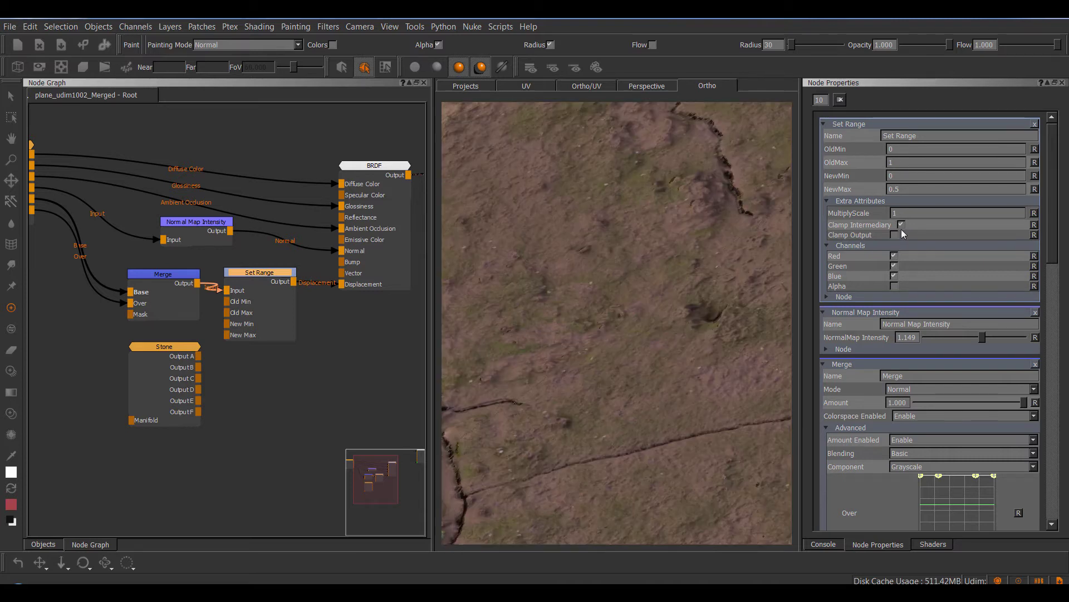
{"action": "mouse_move", "coordinate": [674, 266]}
{"action": "right_mouse_down", "text": "alt"}
{"action": "mouse_move", "coordinate": [649, 262]}
{"action": "mouse_move", "coordinate": [689, 261]}
{"action": "right_mouse_up", "text": "alt"}
{"action": "middle_click_drag", "start_coordinate": [689, 261], "coordinate": [660, 258]}
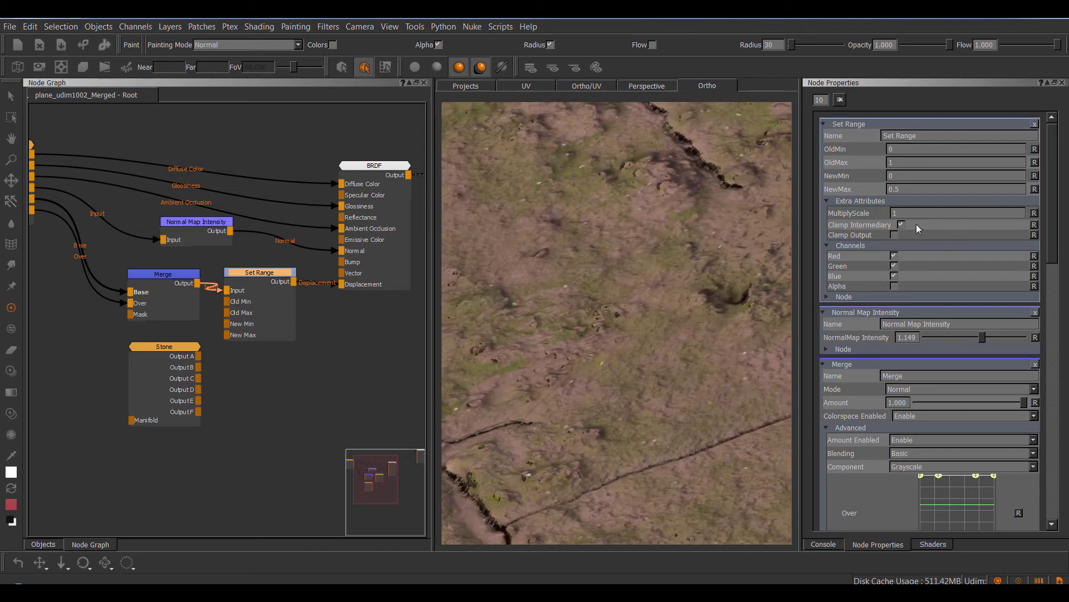
- Turn off Clamp Intermediary on the Set Range node, set NewMax to 0.2, and check the surface
{"action": "left_click", "coordinate": [916, 187]}
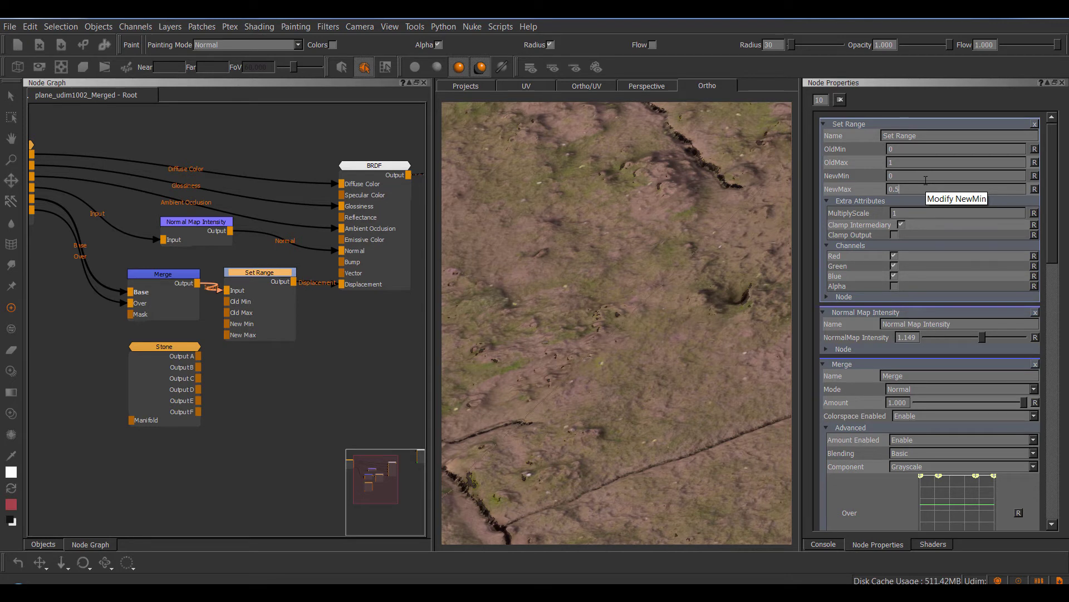
{"action": "left_click", "coordinate": [901, 225]}
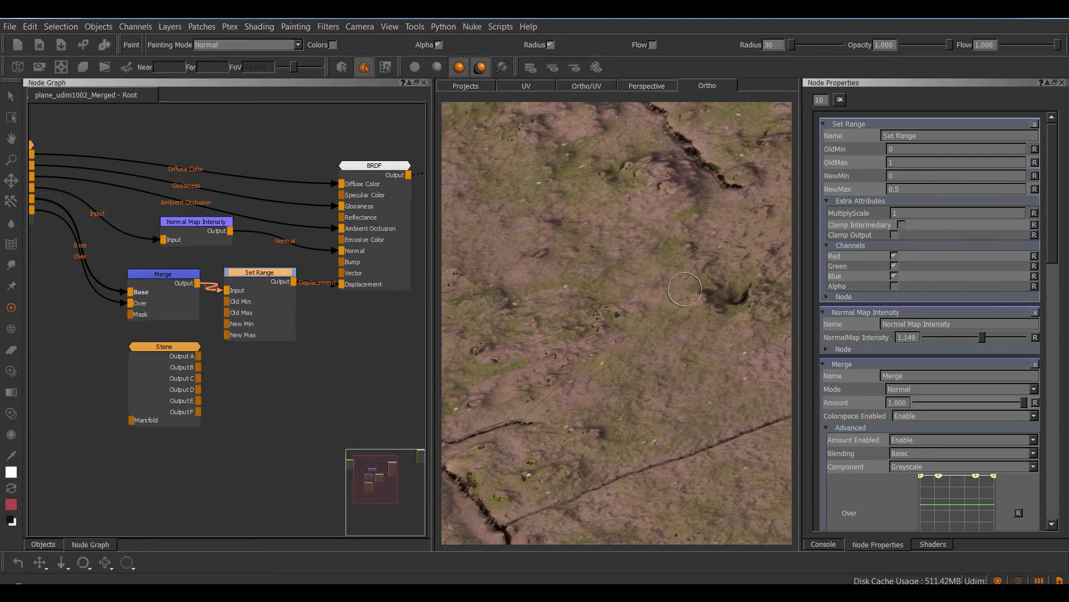
{"action": "right_click_drag", "start_coordinate": [672, 282], "coordinate": [696, 277], "text": "alt"}
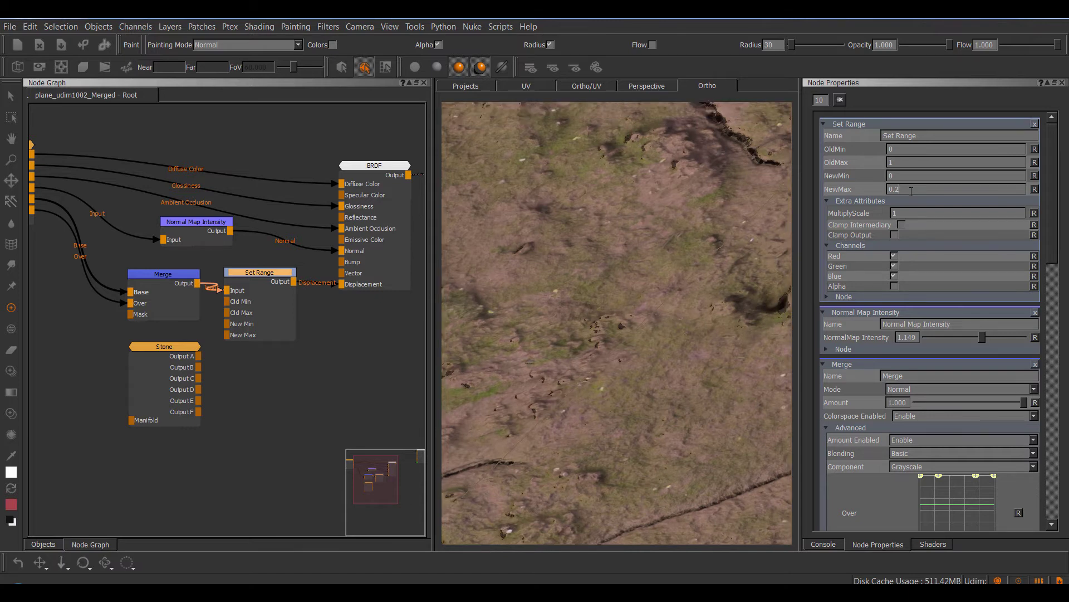
{"action": "left_click_drag", "start_coordinate": [629, 266], "coordinate": [604, 263], "text": "alt"}
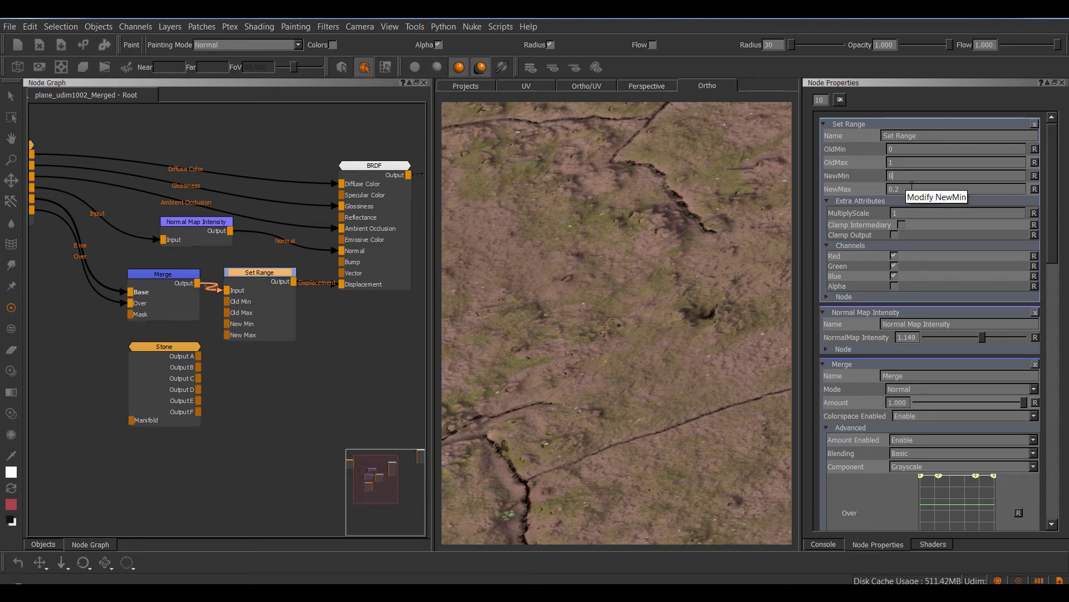
- Check BRDF's displacement settings, set the Set Range node's NewMax to 0.3, and view more of the soil surface
{"action": "left_click", "coordinate": [932, 545]}
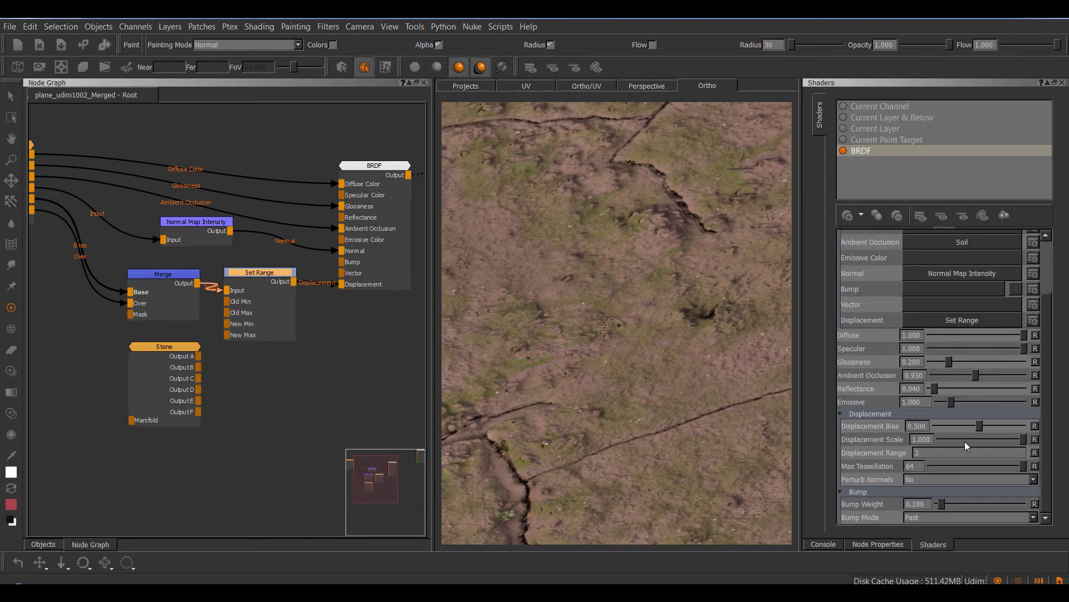
{"action": "left_click", "coordinate": [890, 545]}
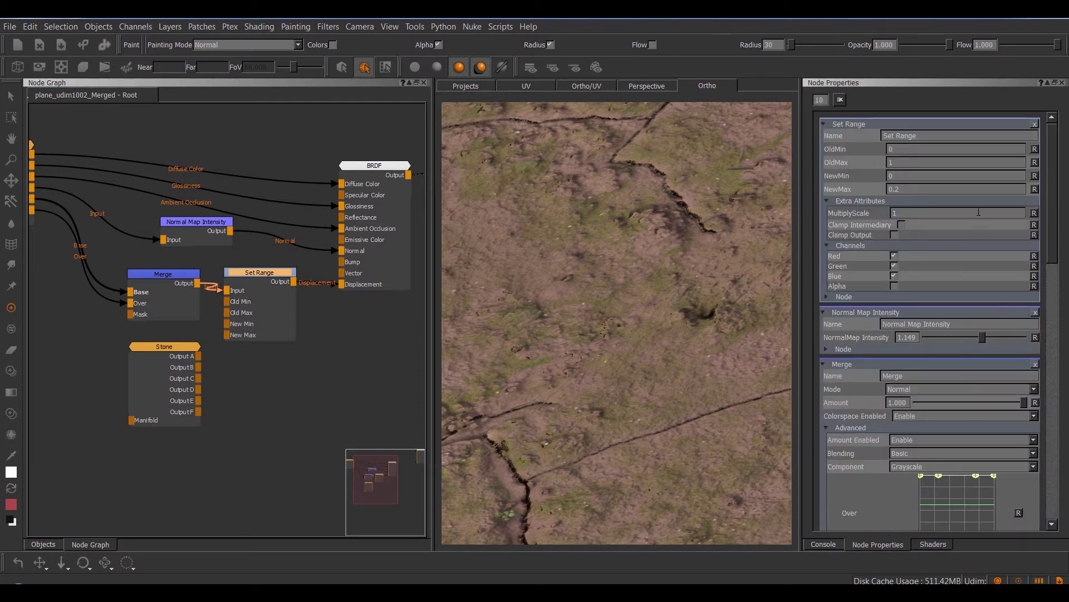
{"action": "key", "text": "BackSpace"}
{"action": "type", "text": "3"}
{"action": "key", "text": "Return"}
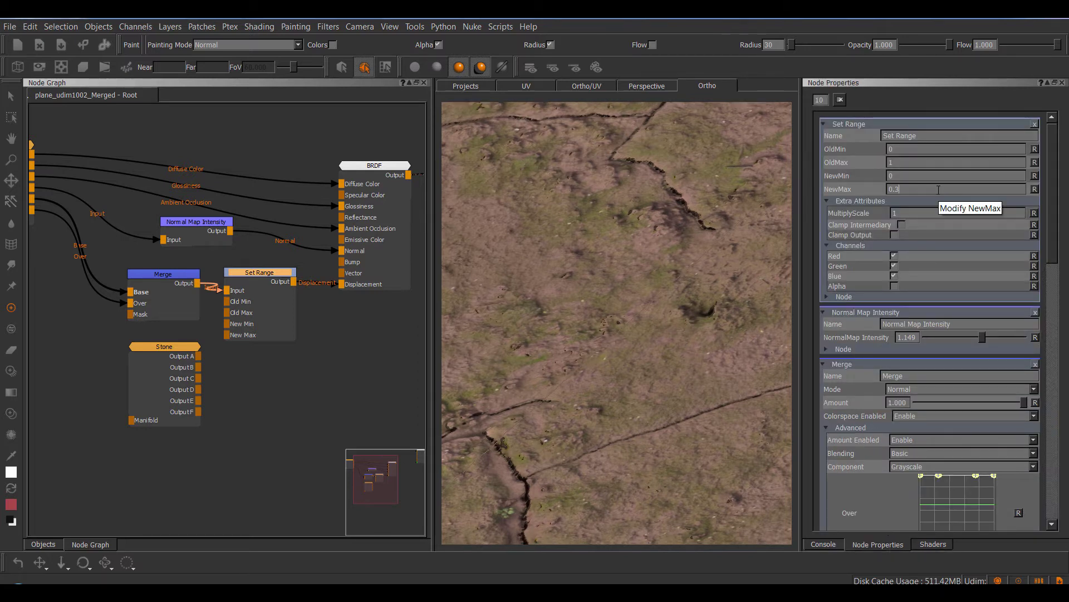
{"action": "mouse_move", "coordinate": [610, 310]}
{"action": "right_mouse_down", "text": "alt"}
{"action": "mouse_move", "coordinate": [536, 311]}
{"action": "mouse_move", "coordinate": [593, 311]}
{"action": "right_mouse_up", "text": "alt"}
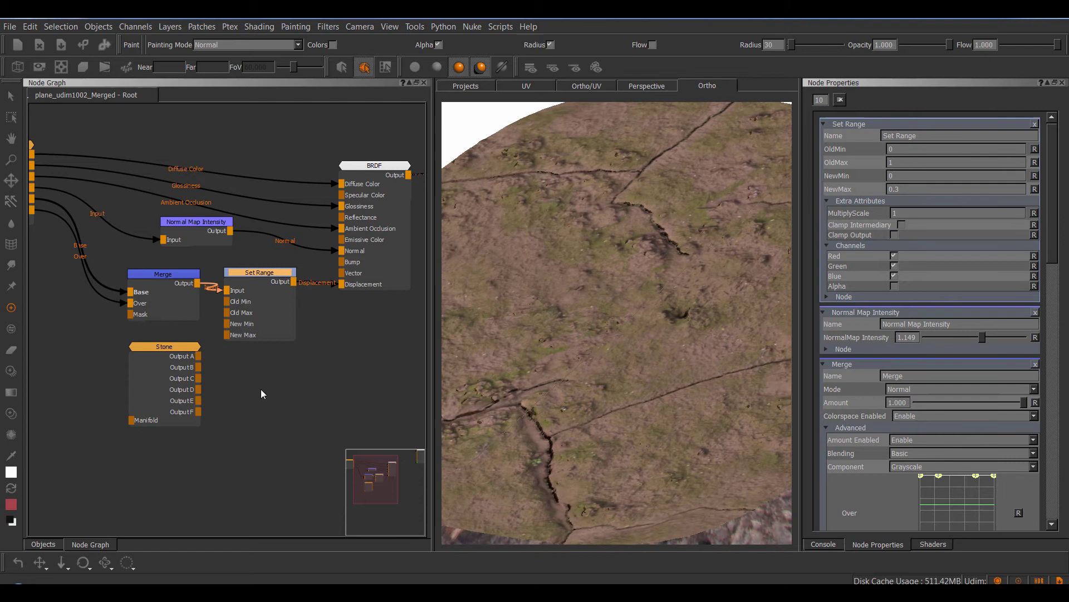
- Move the Stone node well below the Soil node and shift the BRDF node further from the adjustment nodes
{"action": "left_click", "coordinate": [260, 392]}
{"action": "middle_click_drag", "start_coordinate": [206, 379], "coordinate": [225, 278]}
{"action": "left_click_drag", "start_coordinate": [195, 241], "coordinate": [50, 354]}
{"action": "middle_click_drag", "start_coordinate": [106, 334], "coordinate": [237, 322]}
{"action": "left_click_drag", "start_coordinate": [179, 347], "coordinate": [165, 329]}
{"action": "middle_click_drag", "start_coordinate": [216, 280], "coordinate": [199, 346]}
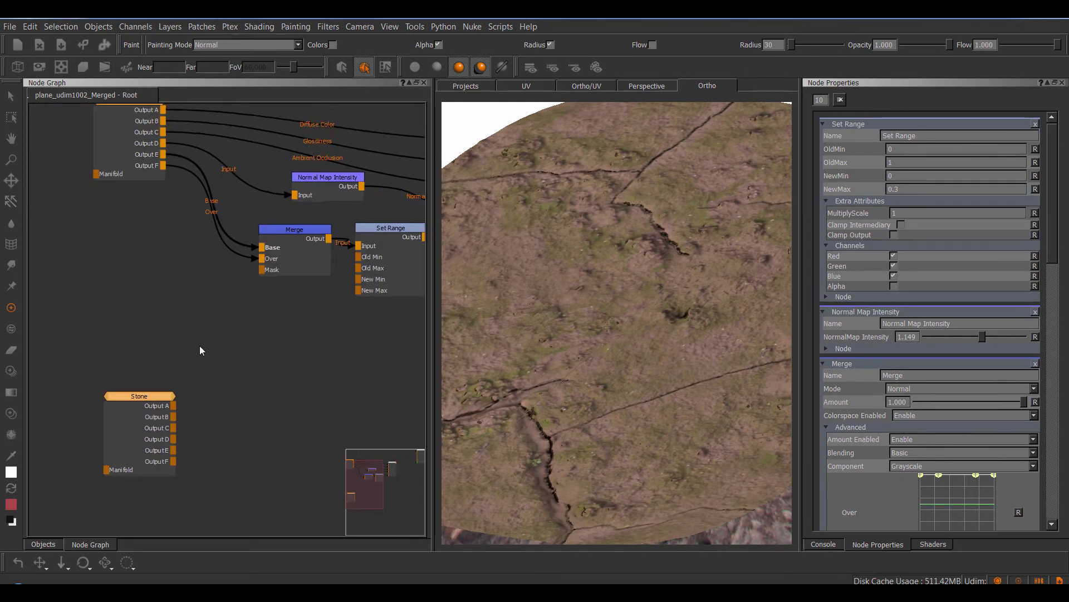
{"action": "right_click_drag", "start_coordinate": [199, 346], "coordinate": [279, 346], "text": "alt"}
{"action": "middle_click_drag", "start_coordinate": [290, 348], "coordinate": [192, 364]}
{"action": "left_click_drag", "start_coordinate": [301, 213], "coordinate": [383, 196]}
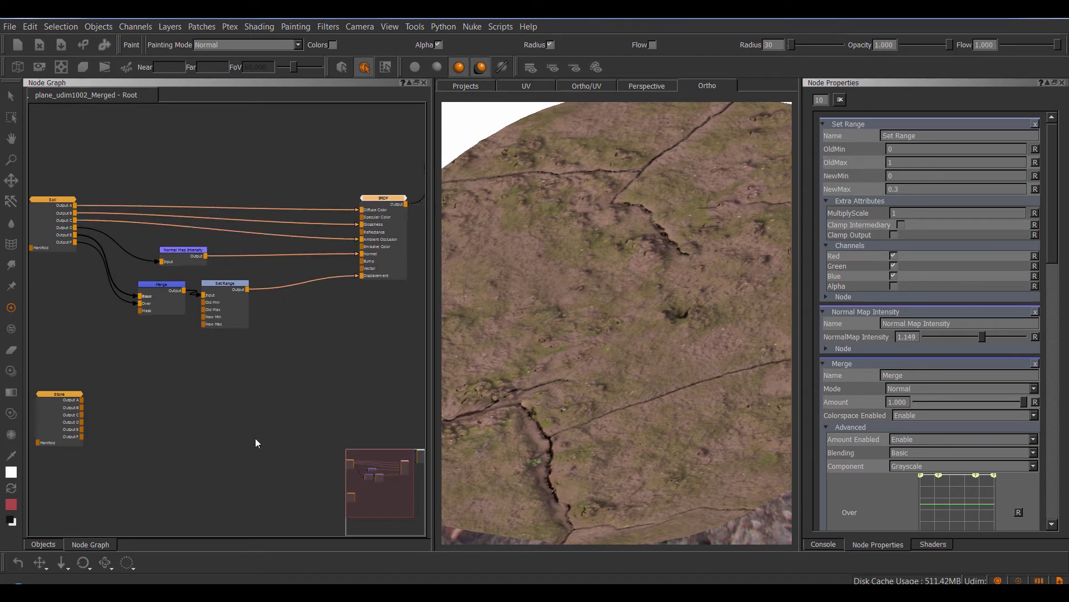
- Add an Array Mix node from the Image Arrays category below Set Range and move the Stone node lower beside it
{"action": "right_click", "coordinate": [235, 394]}
{"action": "mouse_move", "coordinate": [331, 479]}
{"action": "mouse_move", "coordinate": [390, 467]}
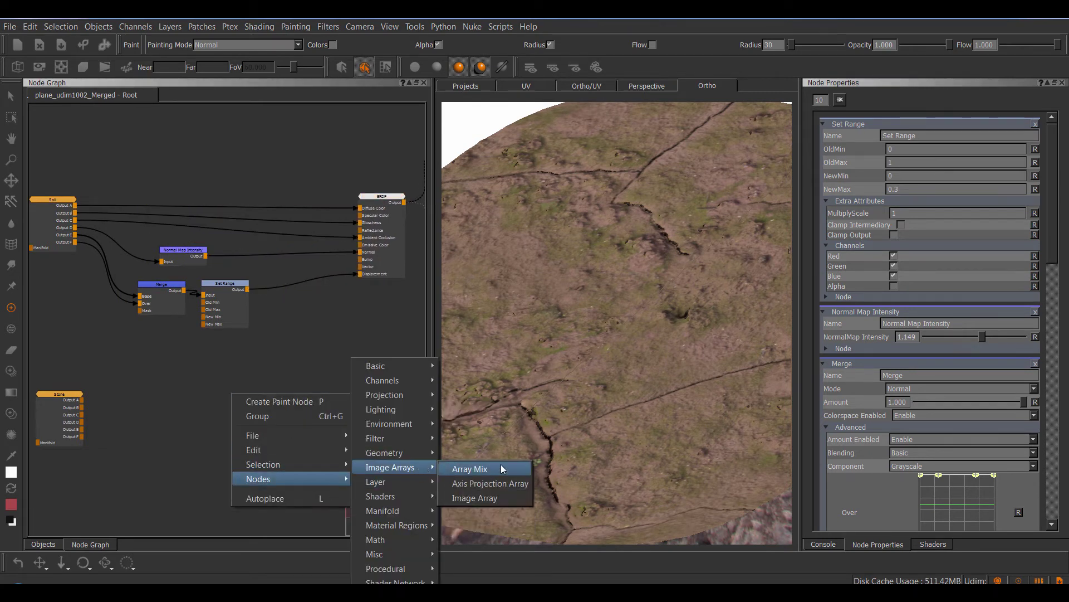
{"action": "left_click", "coordinate": [494, 467]}
{"action": "middle_click_drag", "start_coordinate": [309, 433], "coordinate": [284, 292]}
{"action": "scroll", "coordinate": [284, 291], "scroll_direction": "up", "scroll_amount": 3}
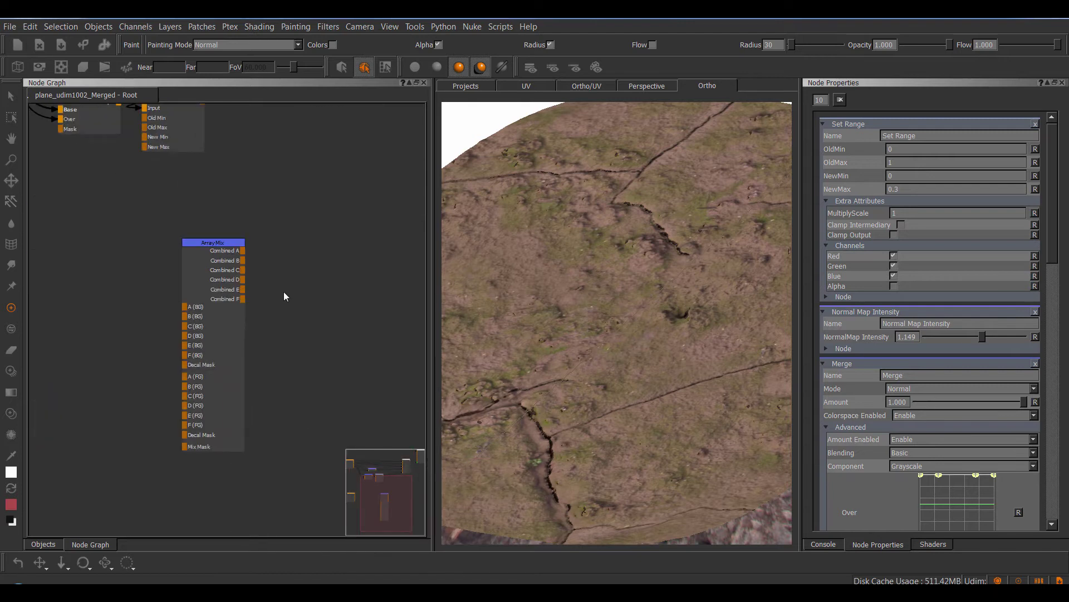
{"action": "middle_click_drag", "start_coordinate": [128, 270], "coordinate": [210, 274]}
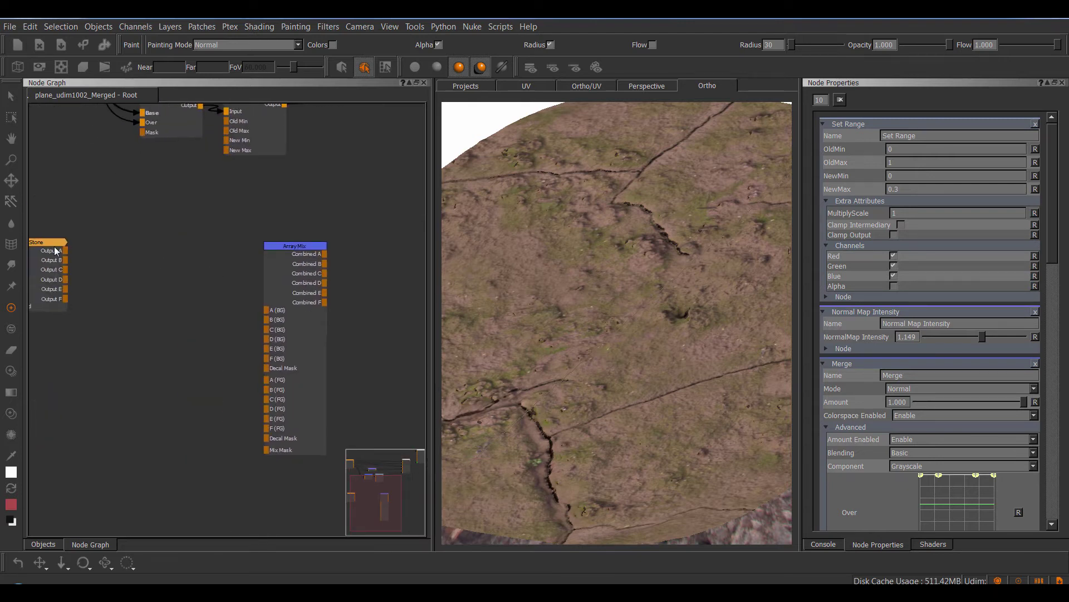
{"action": "left_click_drag", "start_coordinate": [54, 244], "coordinate": [85, 289]}
{"action": "middle_click_drag", "start_coordinate": [130, 203], "coordinate": [127, 276]}
{"action": "scroll", "coordinate": [141, 215], "scroll_direction": "down", "scroll_amount": 2}
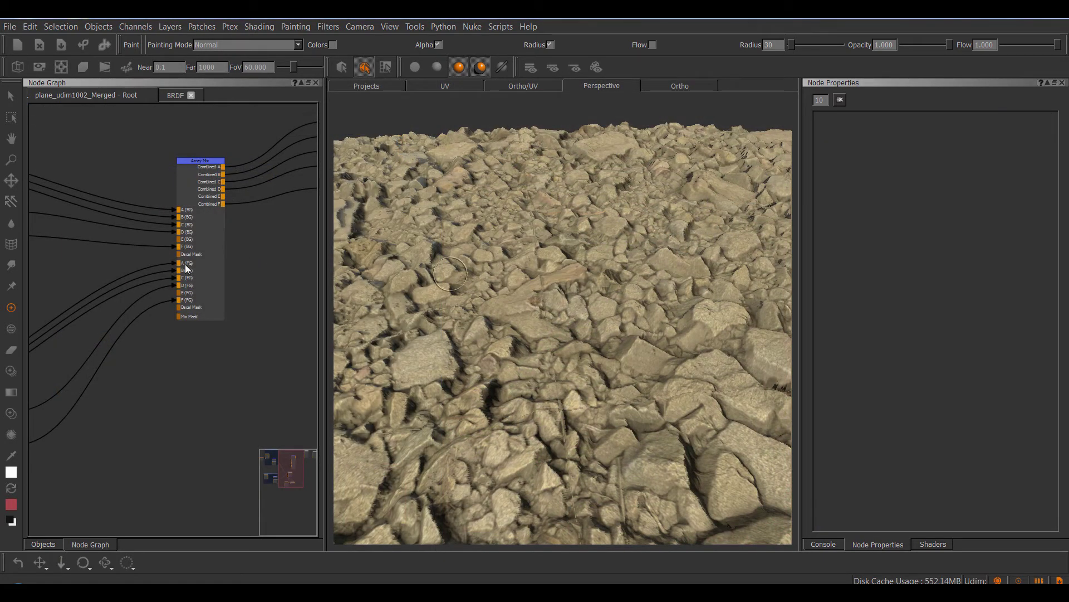
- Examine the Array Mix node's background, foreground and combined connections and inspect the displaced rock surface
{"action": "middle_click_drag", "start_coordinate": [317, 260], "coordinate": [325, 262]}
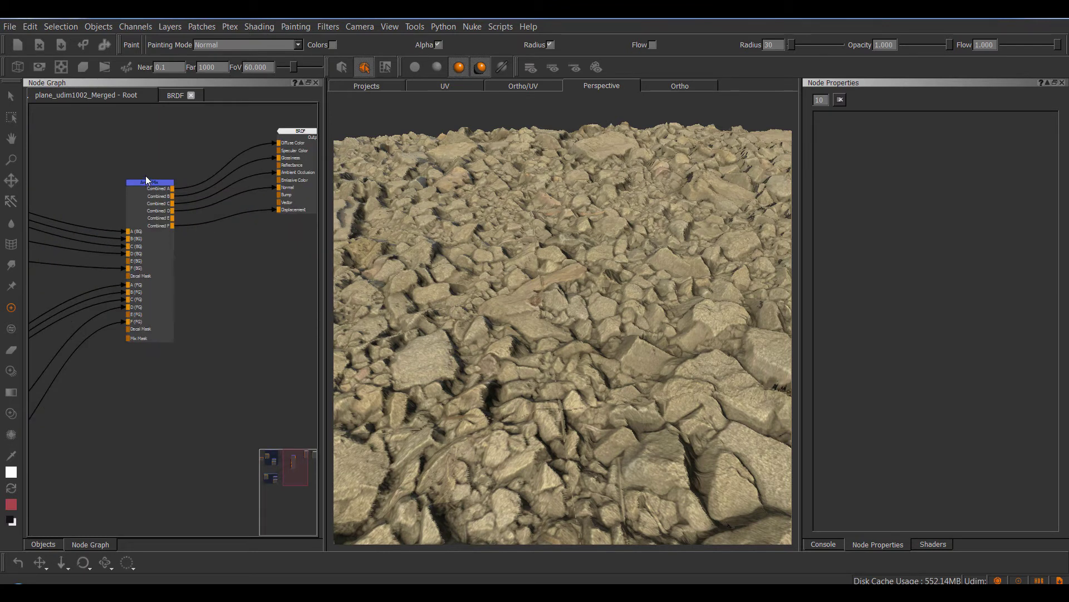
{"action": "scroll", "coordinate": [145, 175], "scroll_direction": "up", "scroll_amount": 1}
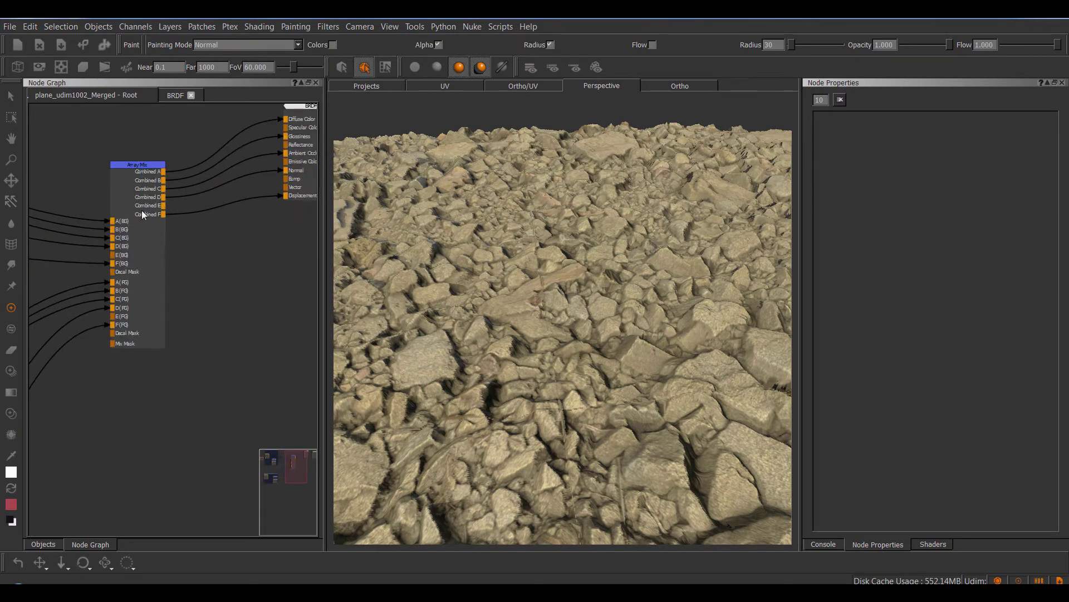
{"action": "middle_click_drag", "start_coordinate": [199, 277], "coordinate": [272, 283]}
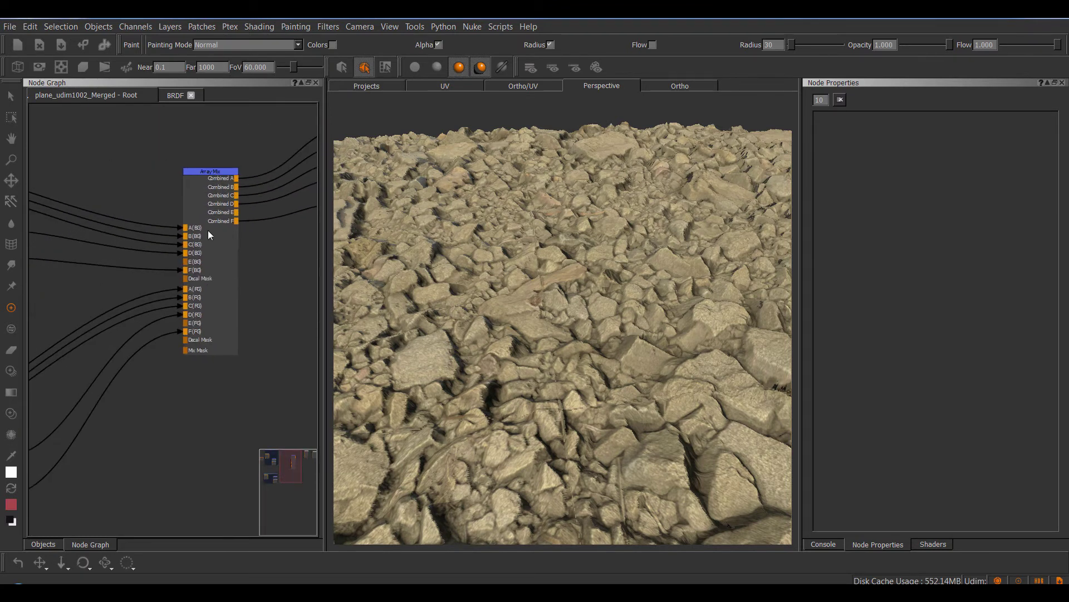
{"action": "scroll", "coordinate": [186, 223], "scroll_direction": "up", "scroll_amount": 1}
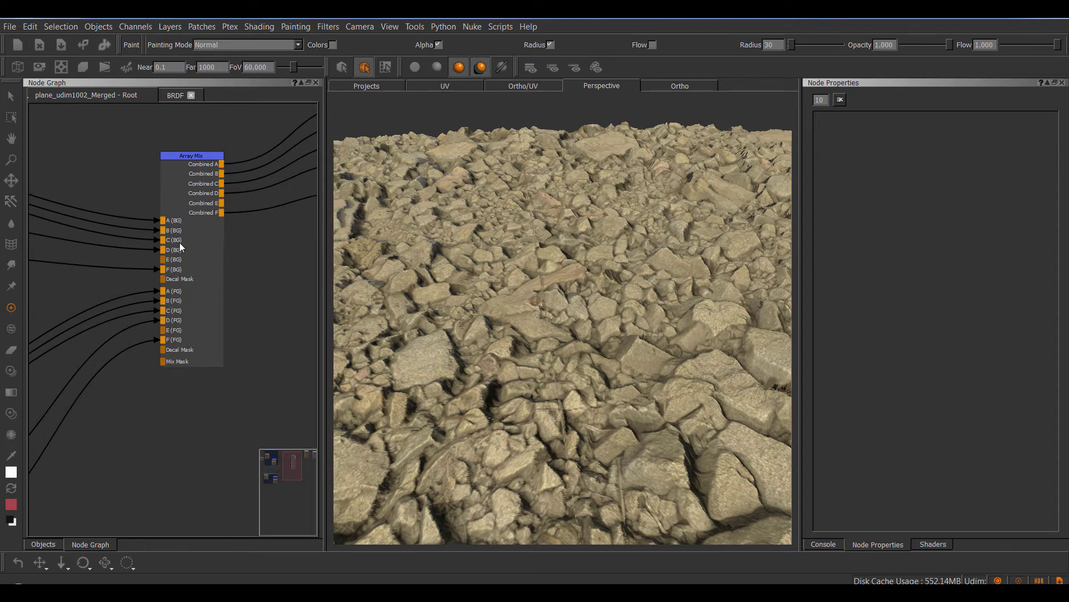
{"action": "middle_click_drag", "start_coordinate": [187, 382], "coordinate": [159, 386]}
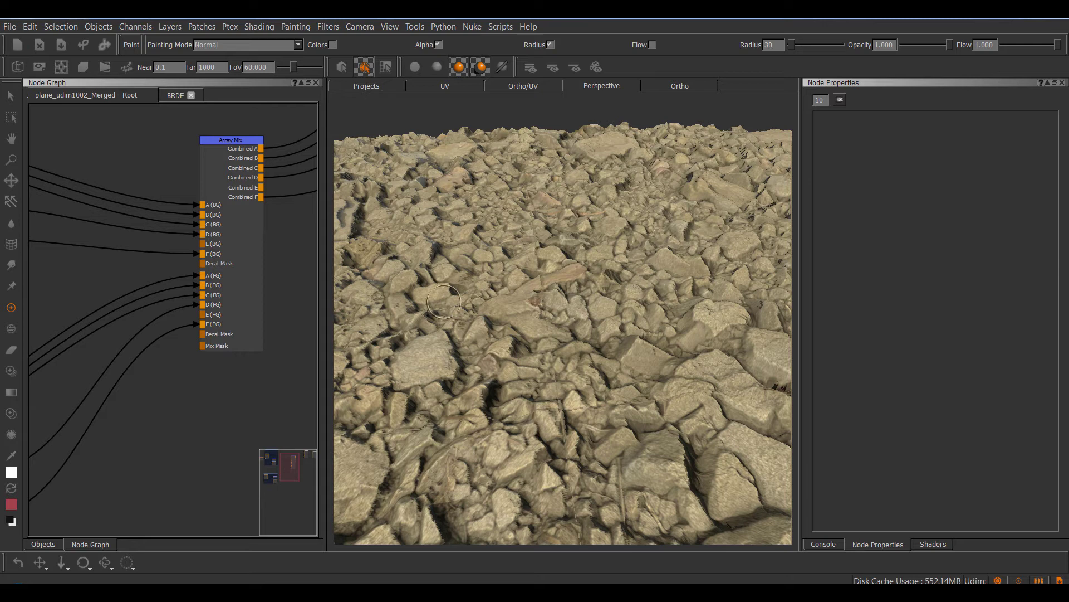
{"action": "right_click_drag", "start_coordinate": [592, 324], "coordinate": [557, 333], "text": "alt"}
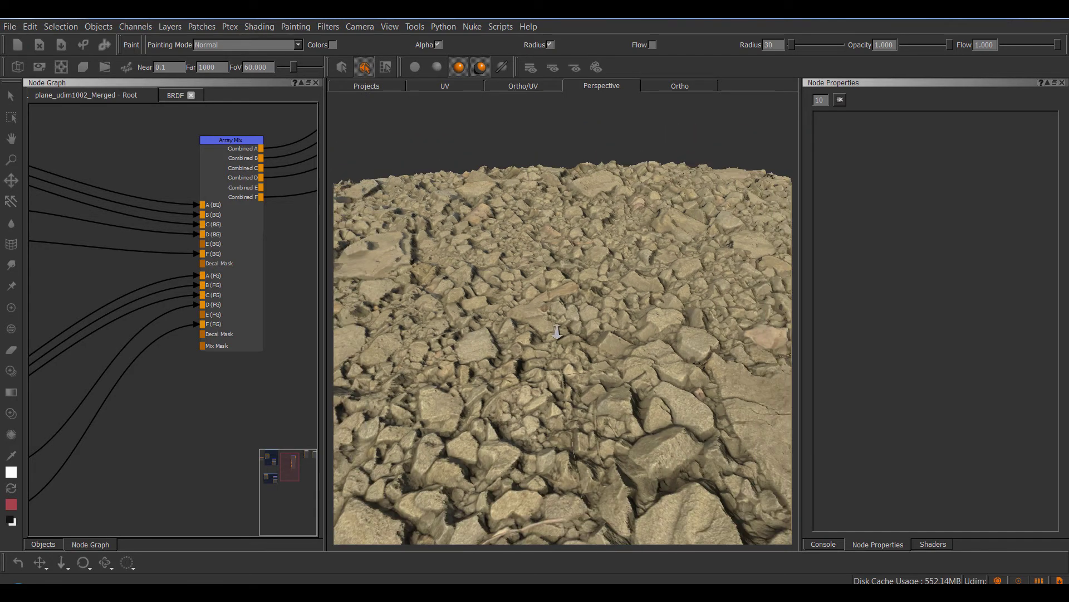
{"action": "left_click_drag", "start_coordinate": [539, 332], "coordinate": [500, 335], "text": "alt"}
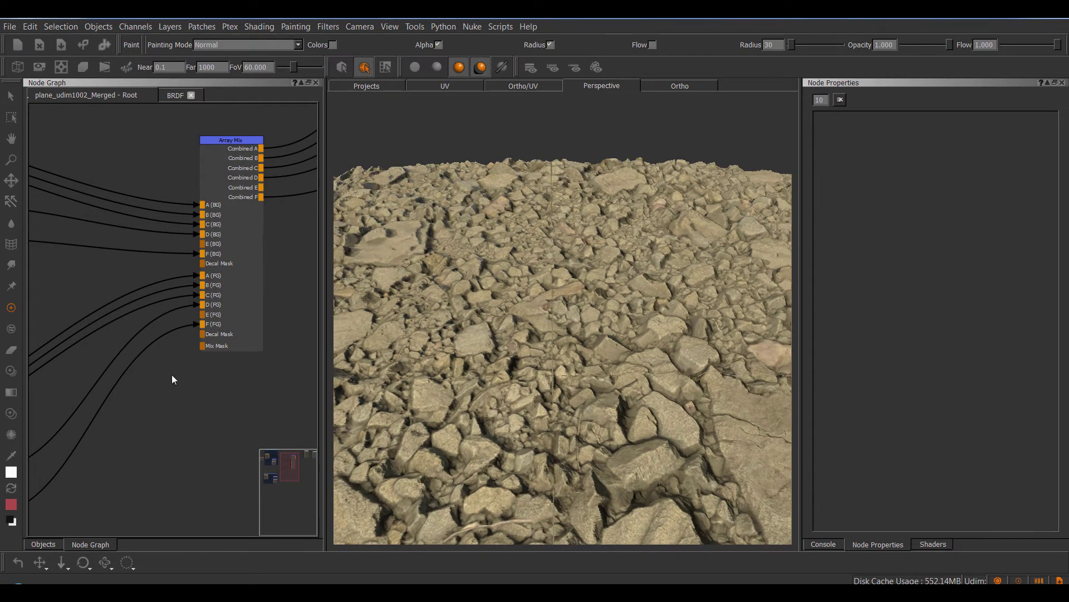
- Show the properties of the Manifold UV node feeding Soil and expand its Transform Scale settings
{"action": "scroll", "coordinate": [207, 379], "scroll_direction": "down", "scroll_amount": 1}
{"action": "middle_click_drag", "start_coordinate": [235, 411], "coordinate": [370, 446]}
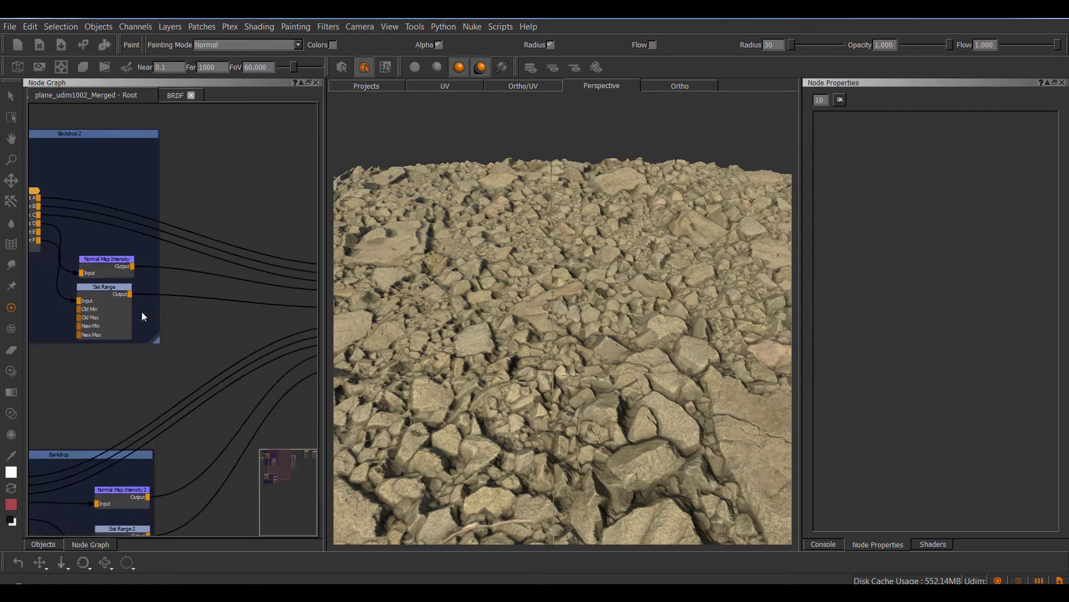
{"action": "middle_click_drag", "start_coordinate": [142, 312], "coordinate": [303, 377]}
{"action": "scroll", "coordinate": [128, 313], "scroll_direction": "up", "scroll_amount": 2}
{"action": "left_click_drag", "start_coordinate": [92, 289], "coordinate": [72, 295]}
{"action": "middle_click_drag", "start_coordinate": [86, 266], "coordinate": [129, 258]}
{"action": "left_click", "coordinate": [108, 287]}
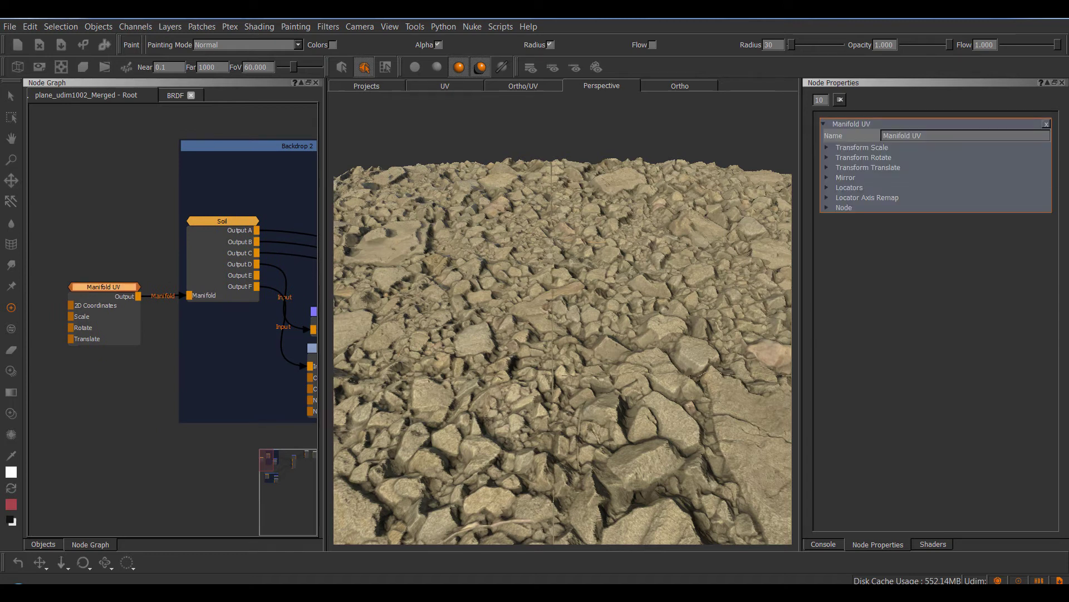
{"action": "left_click", "coordinate": [878, 147]}
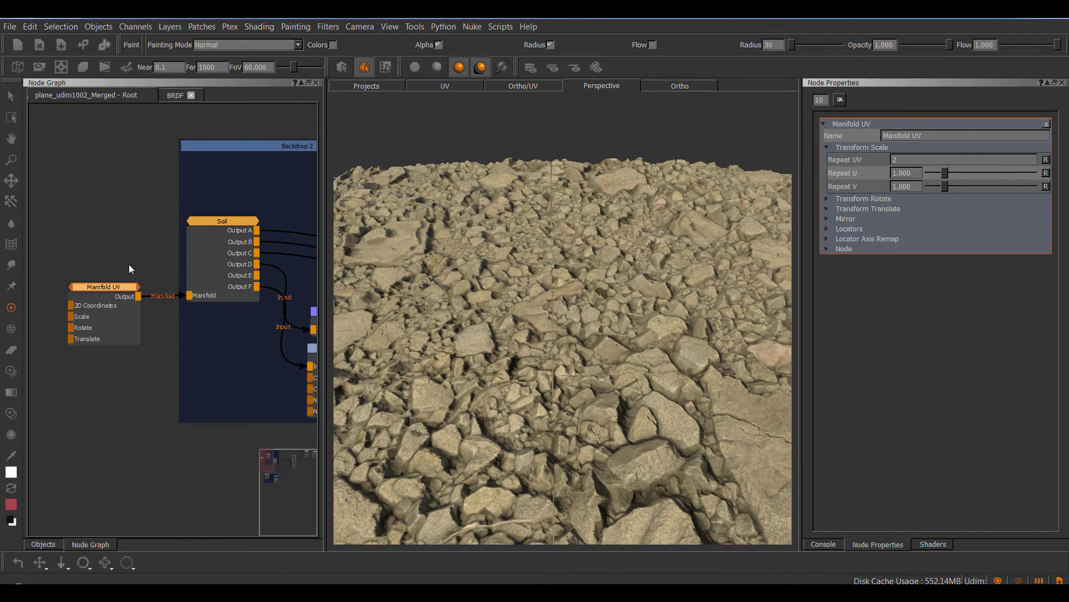
- Examine the Array Mix node's Decal Mask and Mix Mask inputs and look over the rock surface
{"action": "scroll", "coordinate": [109, 234], "scroll_direction": "down", "scroll_amount": 1}
{"action": "middle_click_drag", "start_coordinate": [210, 411], "coordinate": [99, 246]}
{"action": "middle_click_drag", "start_coordinate": [79, 345], "coordinate": [1, 358]}
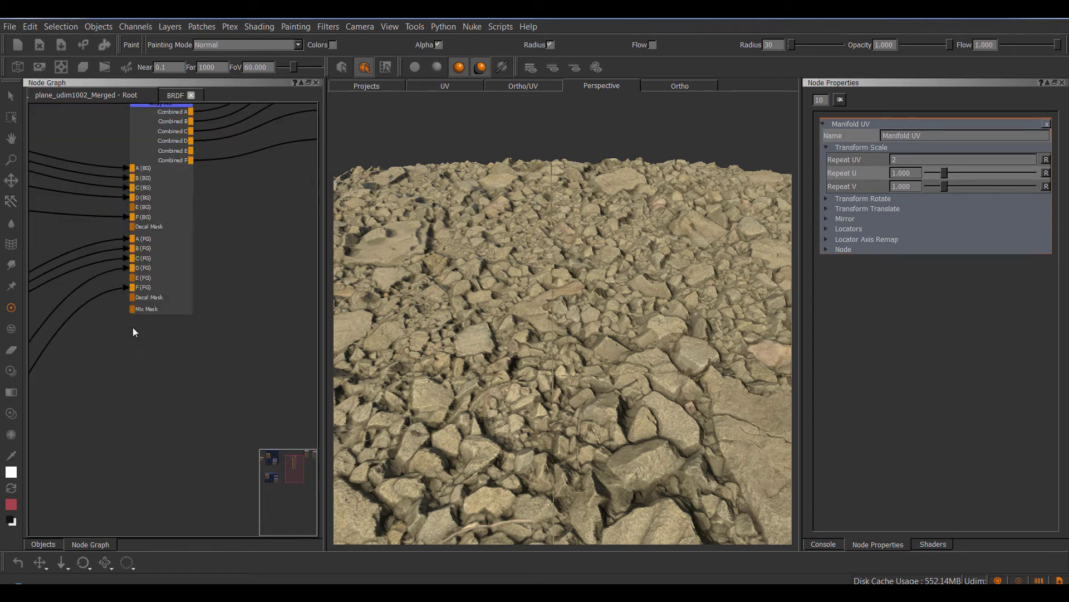
{"action": "middle_click_drag", "start_coordinate": [147, 328], "coordinate": [174, 380]}
{"action": "scroll", "coordinate": [173, 380], "scroll_direction": "up", "scroll_amount": 1}
{"action": "scroll", "coordinate": [159, 393], "scroll_direction": "up", "scroll_amount": 1}
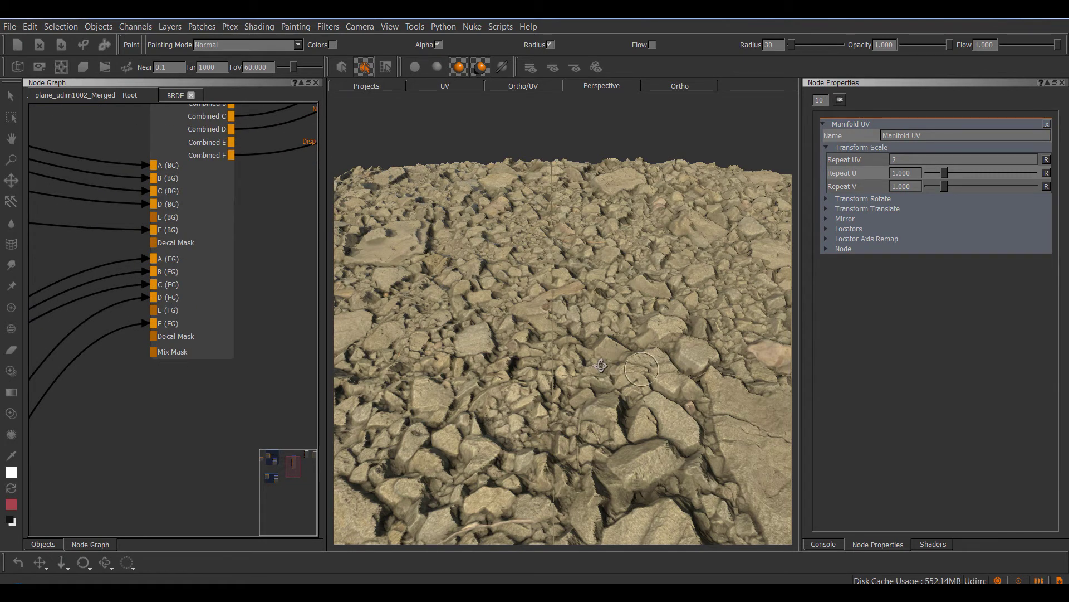
{"action": "middle_click_drag", "start_coordinate": [648, 362], "coordinate": [580, 363]}
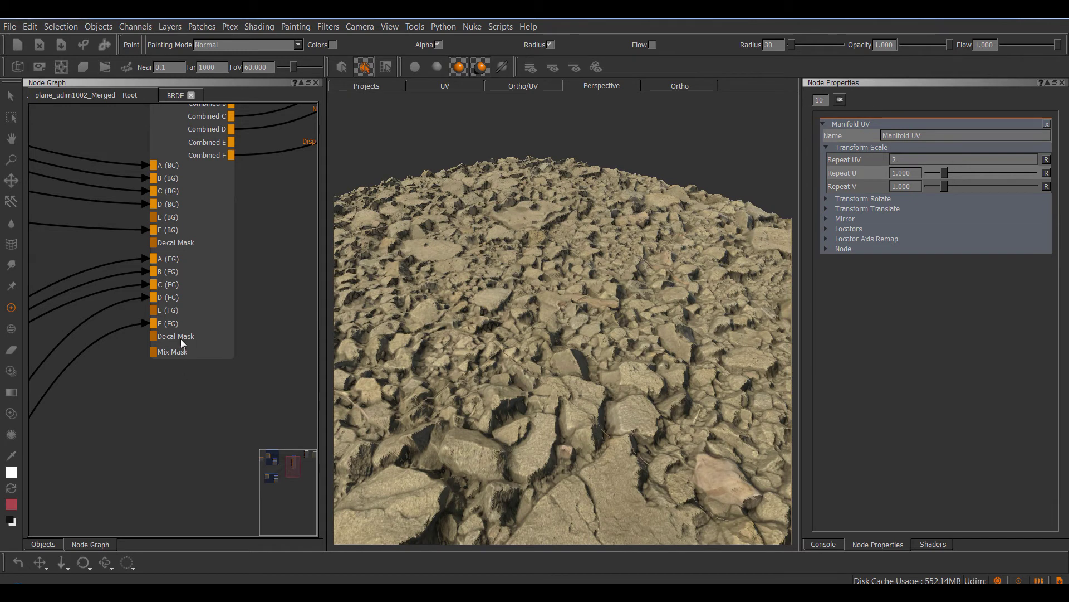
{"action": "middle_click_drag", "start_coordinate": [249, 296], "coordinate": [260, 358]}
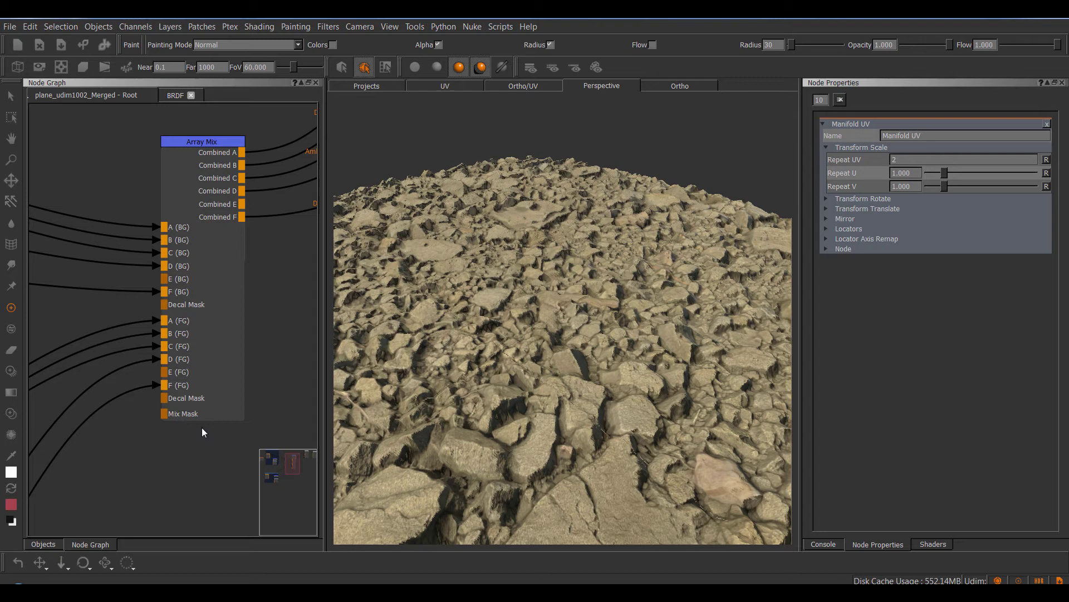
{"action": "middle_click_drag", "start_coordinate": [188, 405], "coordinate": [213, 410]}
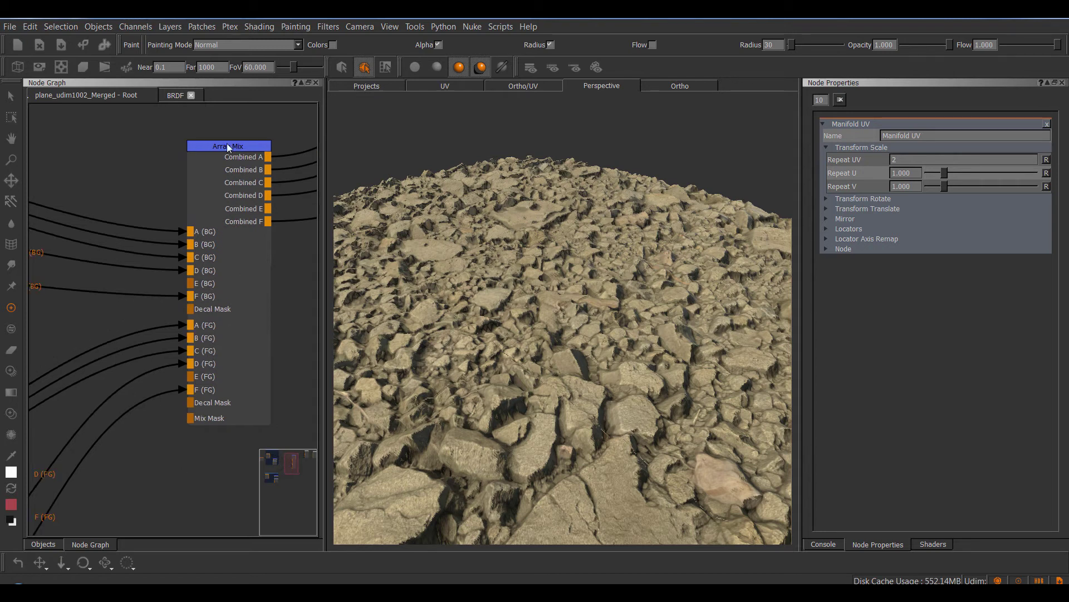
- Show the Array Mix node's properties, try Mix A at 0, and reset it to its default
{"action": "left_click", "coordinate": [228, 147]}
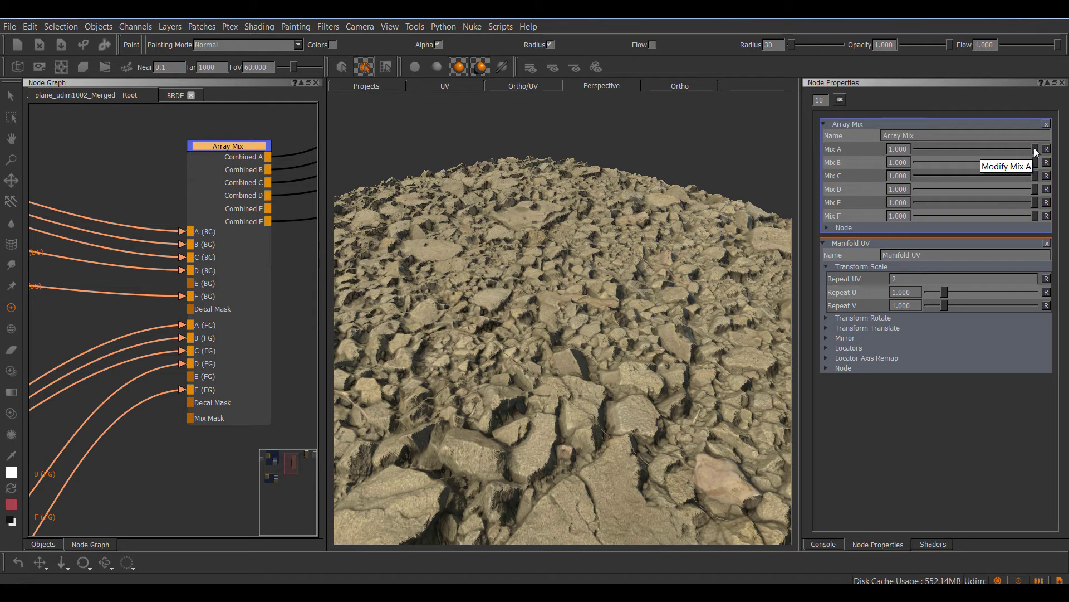
{"action": "left_click_drag", "start_coordinate": [1034, 148], "coordinate": [877, 147]}
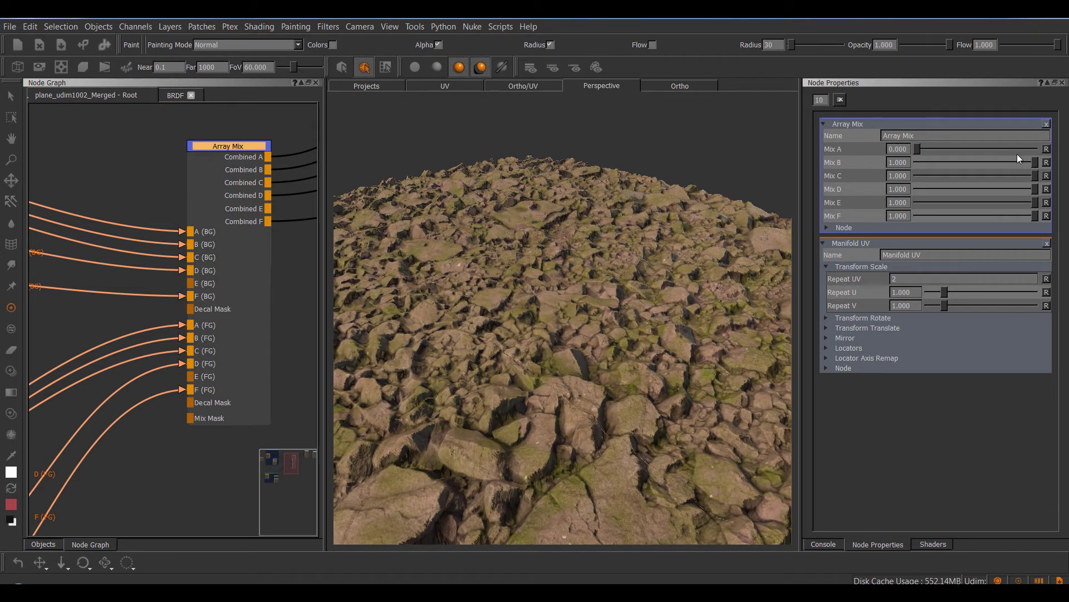
{"action": "left_click", "coordinate": [1046, 149]}
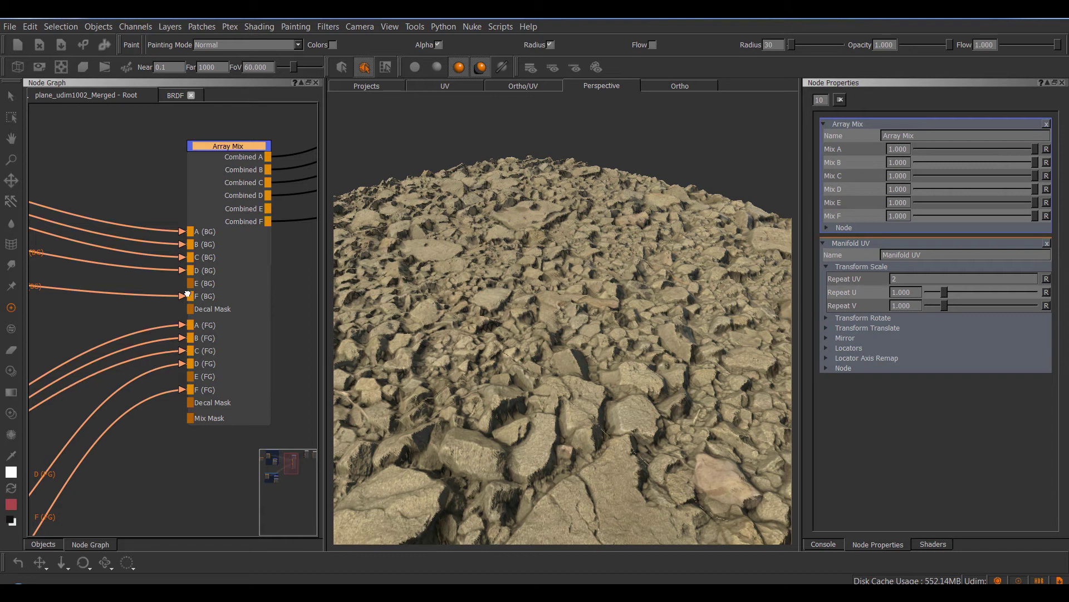
- Create a Height Blend node and place it below the Array Mix node
{"action": "middle_click_drag", "start_coordinate": [193, 427], "coordinate": [196, 206]}
{"action": "left_click", "coordinate": [137, 319]}
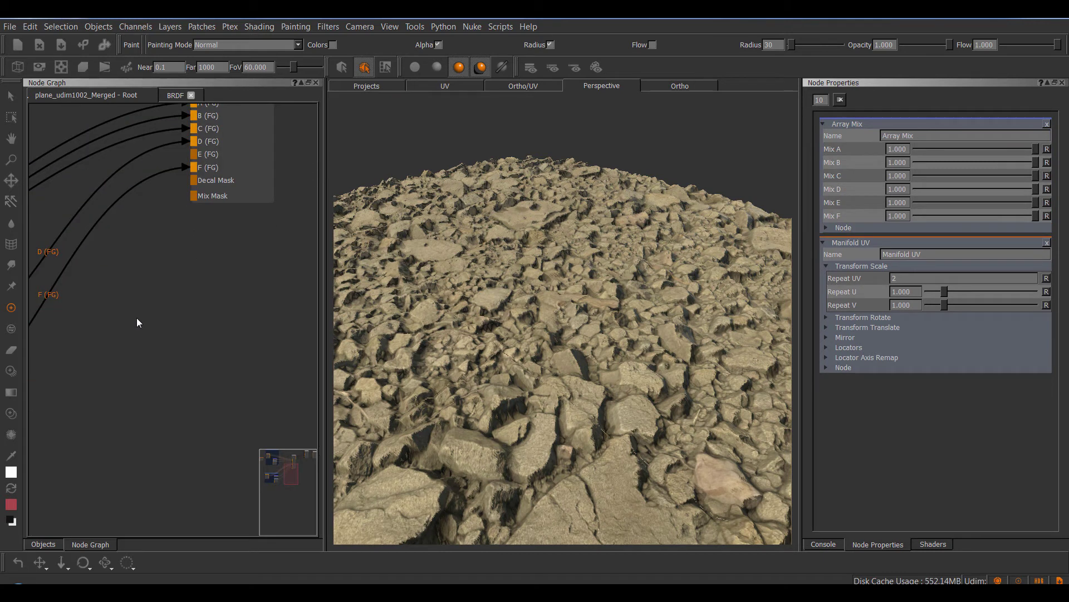
{"action": "key", "text": "Tab"}
{"action": "type", "text": "hei"}
{"action": "key", "text": "Down"}
{"action": "key", "text": "Down"}
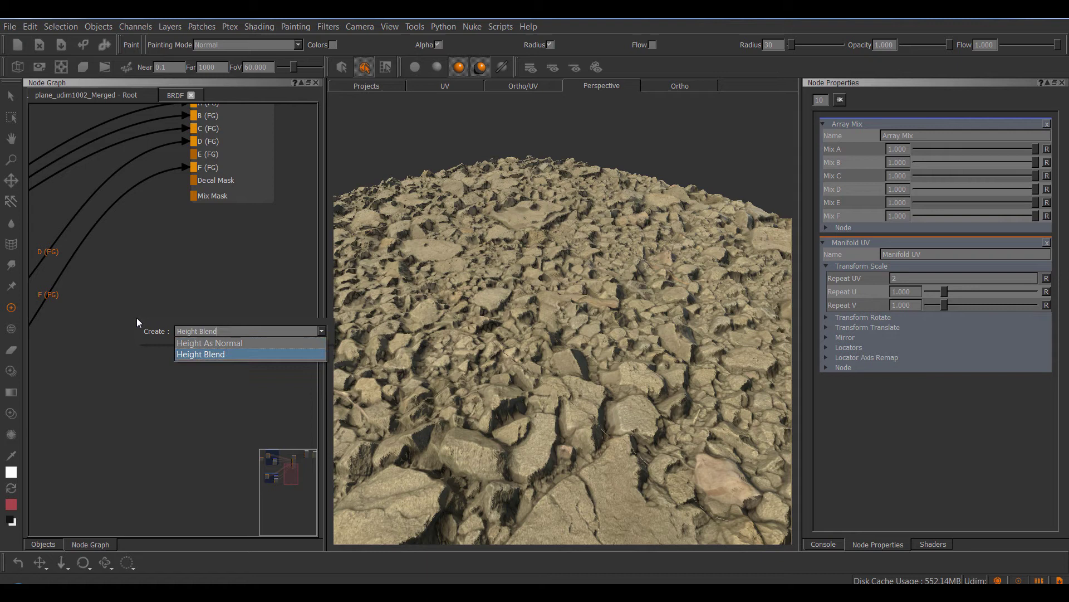
{"action": "key", "text": "Return"}
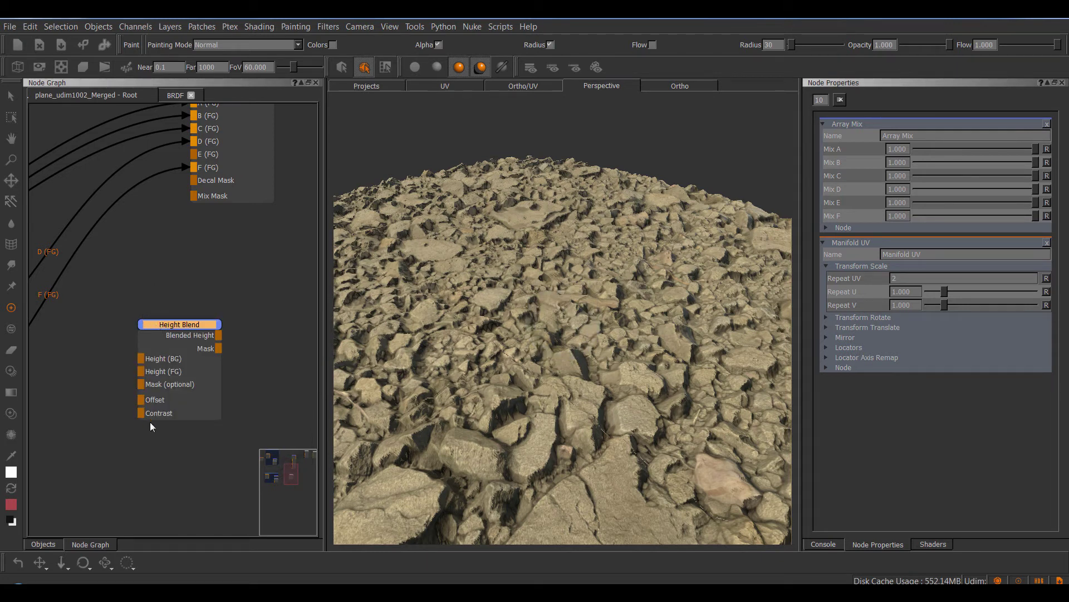
{"action": "middle_click_drag", "start_coordinate": [181, 319], "coordinate": [169, 282]}
{"action": "left_click_drag", "start_coordinate": [174, 285], "coordinate": [173, 265]}
- Connect the upper group's Set Range output to Height Blend's Height (BG) input and the Set Range 2 output to Height (FG)
{"action": "middle_click_drag", "start_coordinate": [176, 263], "coordinate": [236, 327]}
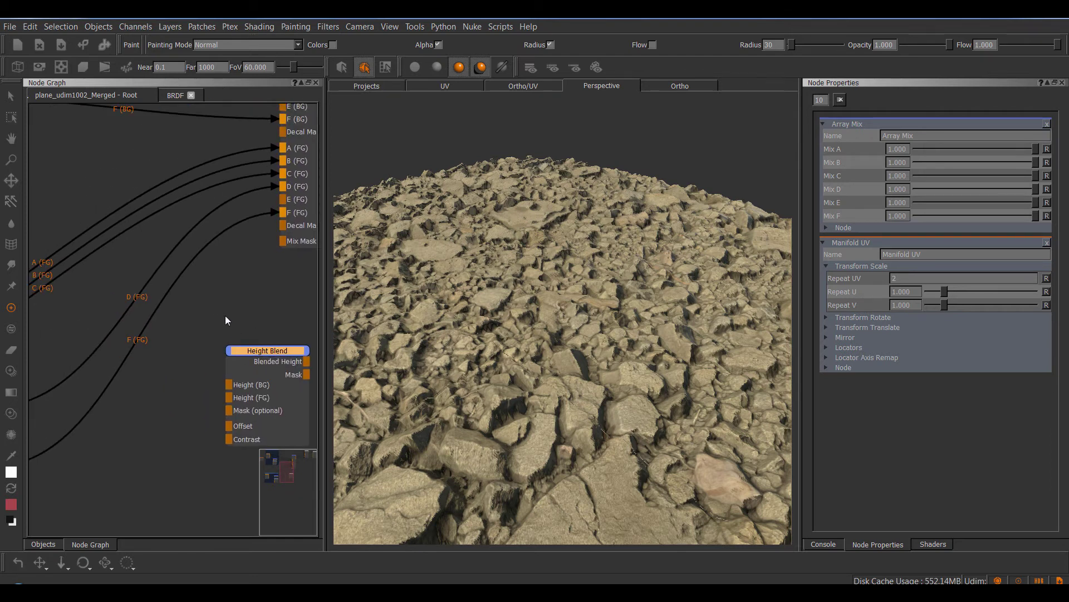
{"action": "scroll", "coordinate": [225, 316], "scroll_direction": "down", "scroll_amount": 3}
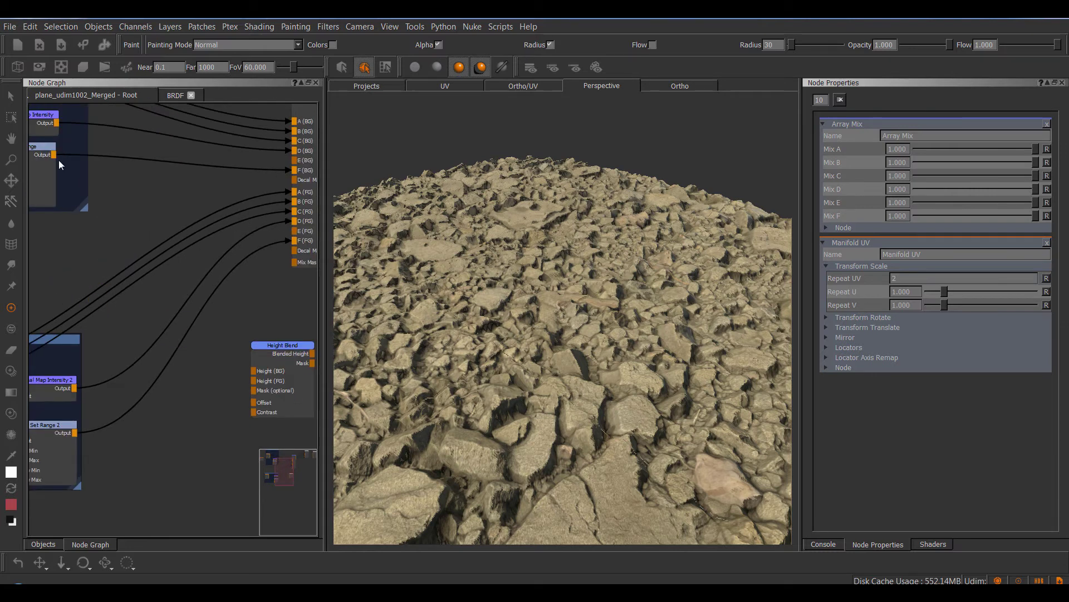
{"action": "left_click_drag", "start_coordinate": [54, 156], "coordinate": [253, 372]}
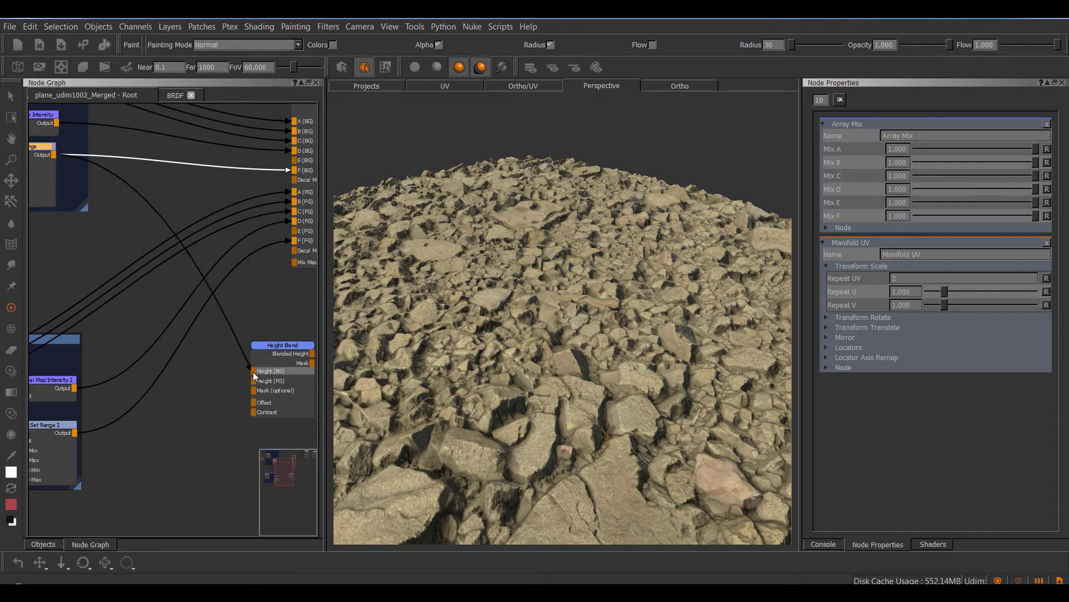
{"action": "left_click", "coordinate": [59, 439]}
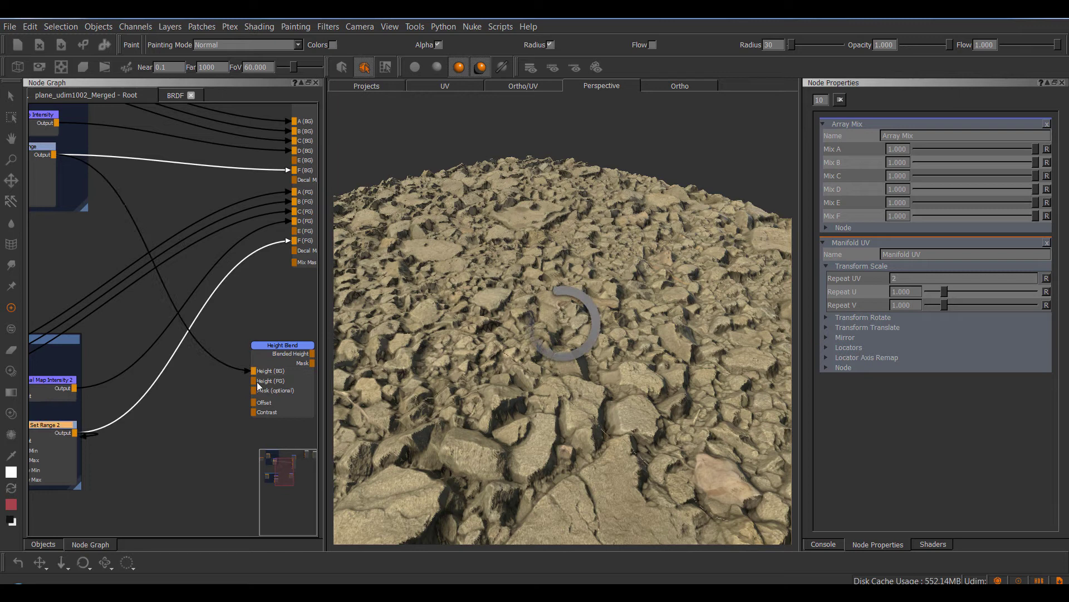
{"action": "left_click_drag", "start_coordinate": [256, 382], "coordinate": [256, 382]}
- Feed the Height Blend node's Mask output into the Array Mix node's Mix Mask input and inspect the blended ground surface
{"action": "middle_click_drag", "start_coordinate": [113, 403], "coordinate": [4, 379]}
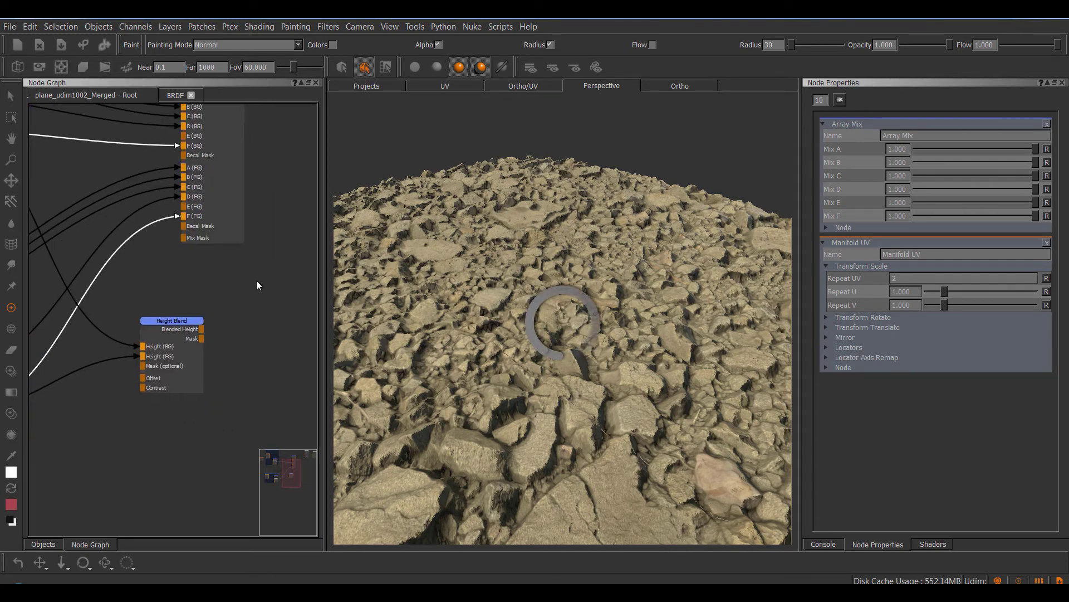
{"action": "scroll", "coordinate": [203, 326], "scroll_direction": "up", "scroll_amount": 5}
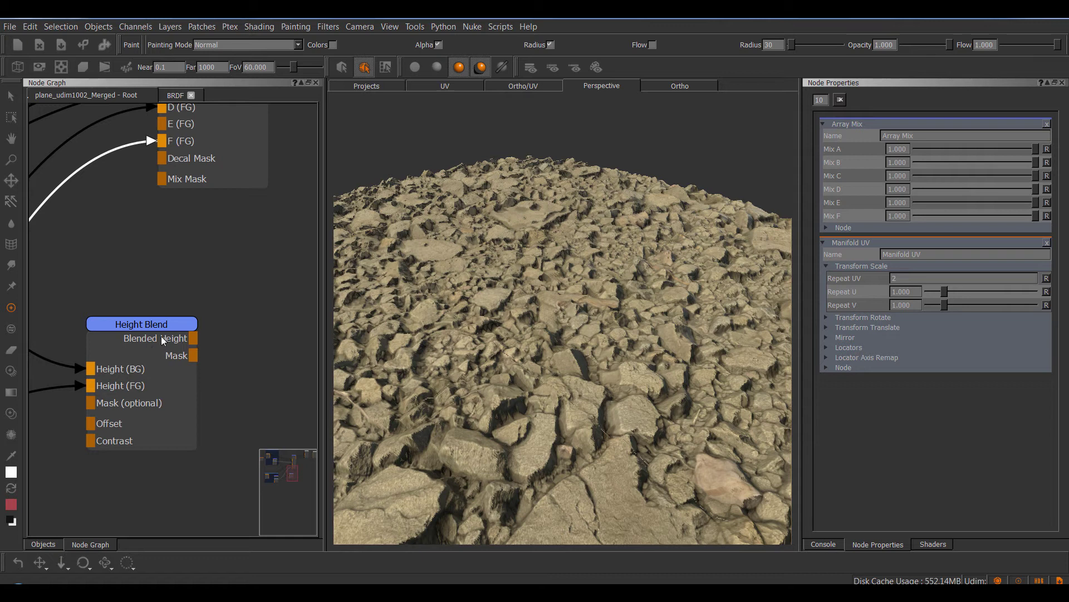
{"action": "left_click_drag", "start_coordinate": [196, 356], "coordinate": [192, 180]}
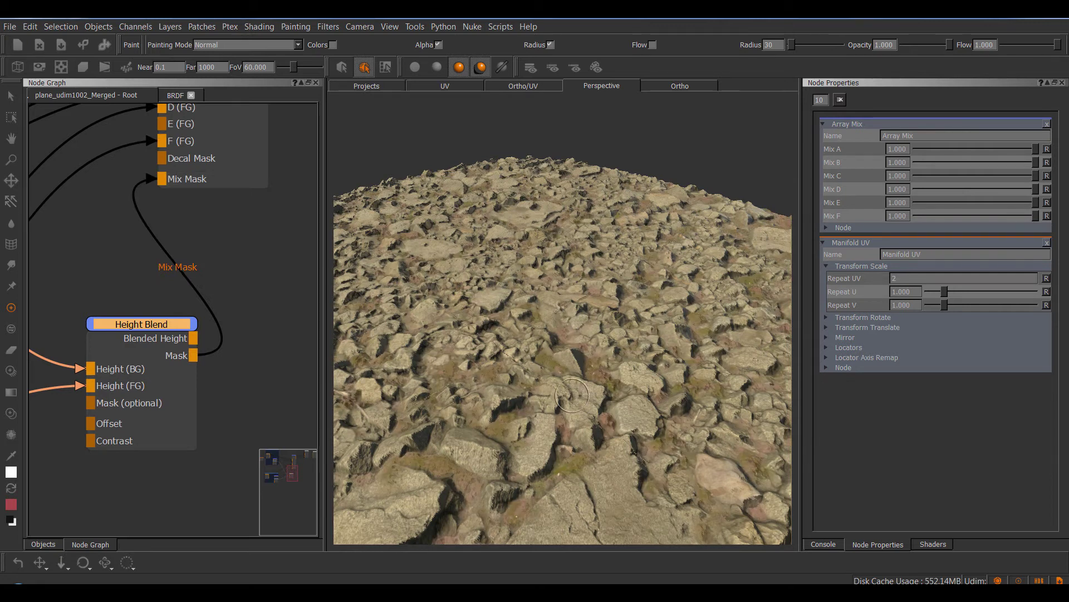
{"action": "left_click_drag", "start_coordinate": [568, 340], "coordinate": [572, 343], "text": "alt"}
{"action": "right_click_drag", "start_coordinate": [583, 354], "coordinate": [605, 365], "text": "alt"}
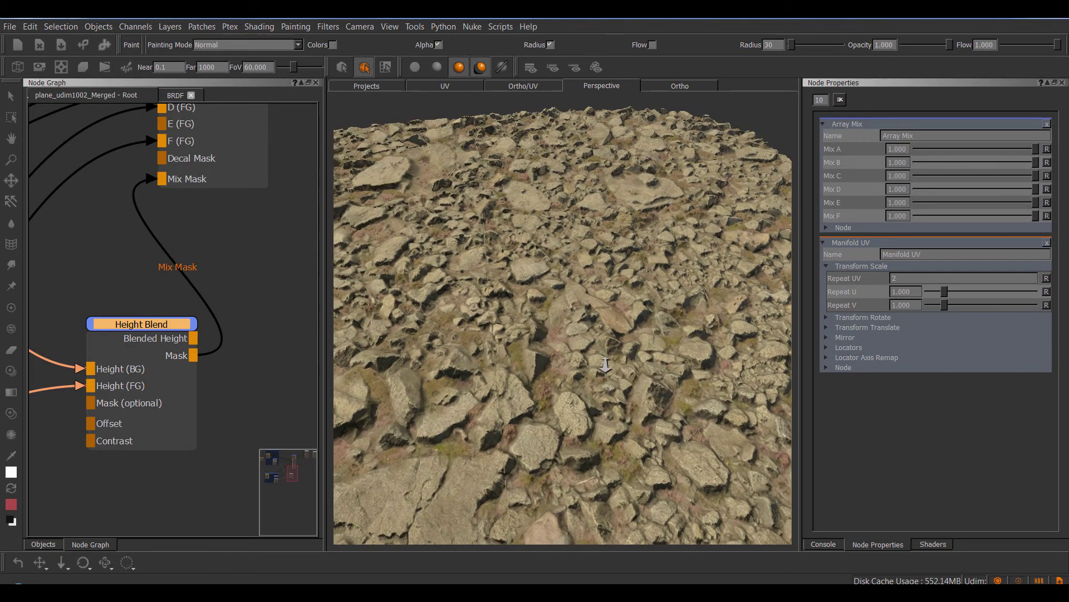
- Show the Height Blend node's properties and set Height Offset to 0.509 and Contrast to 0.943
{"action": "double_click", "coordinate": [143, 326]}
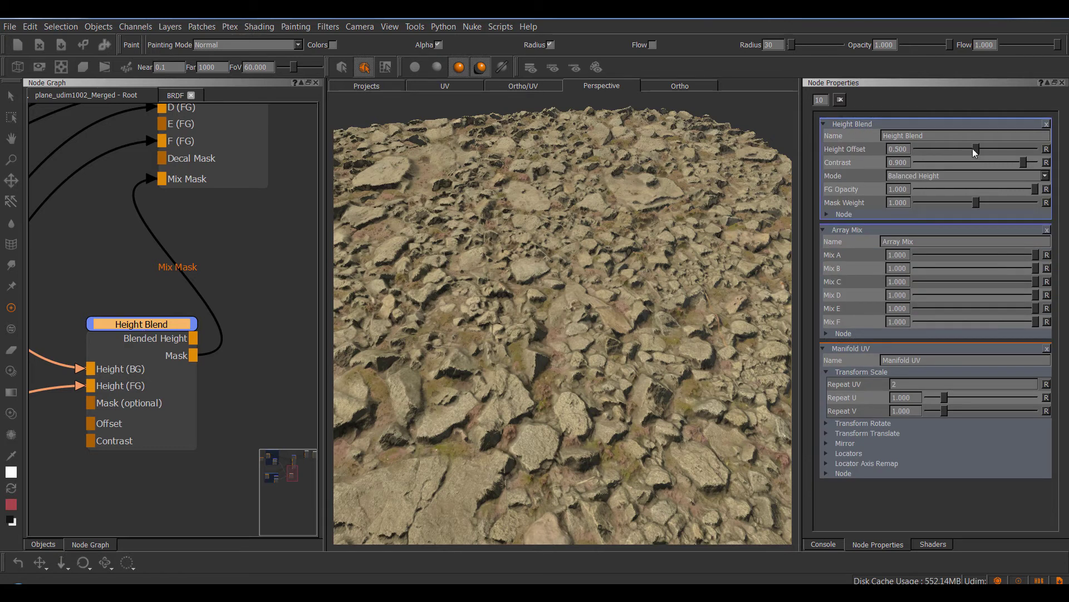
{"action": "left_click_drag", "start_coordinate": [979, 147], "coordinate": [1029, 162]}
{"action": "left_click", "coordinate": [1046, 162]}
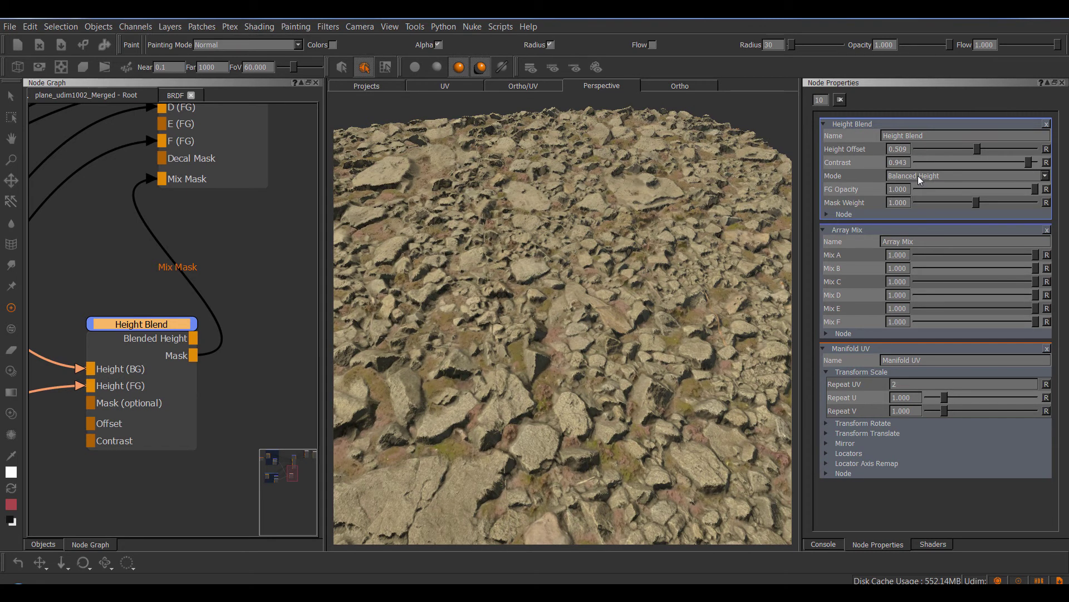
- Try the BG Priority mode on the Height Blend node with a Height Offset of 0.505, and return to Balanced Height
{"action": "left_click", "coordinate": [918, 176]}
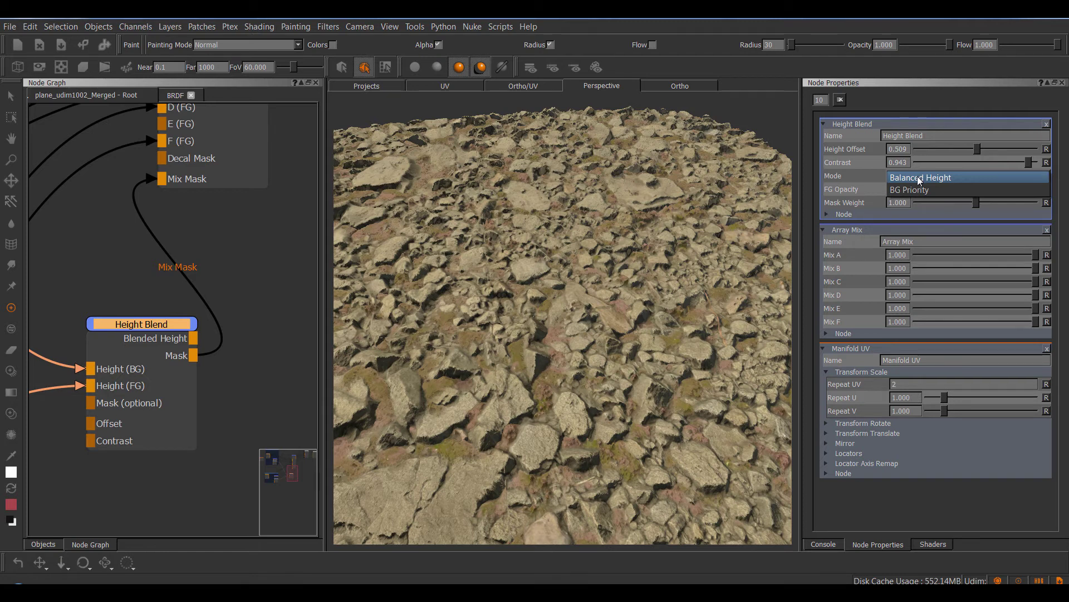
{"action": "left_click", "coordinate": [921, 189]}
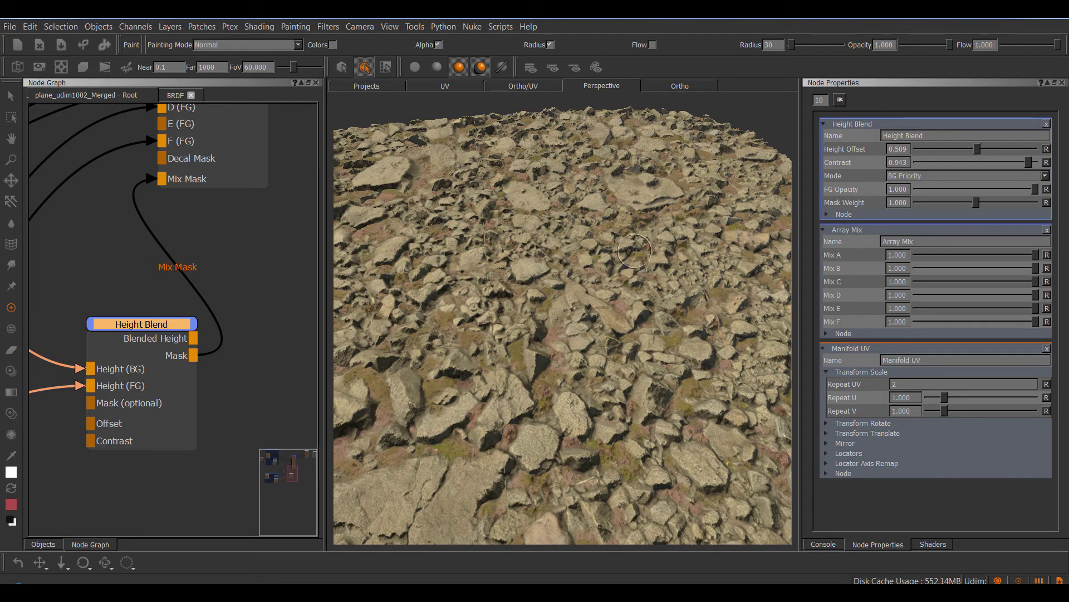
{"action": "mouse_move", "coordinate": [603, 274]}
{"action": "right_mouse_down", "text": "alt"}
{"action": "mouse_move", "coordinate": [625, 283]}
{"action": "mouse_move", "coordinate": [605, 279]}
{"action": "right_mouse_up", "text": "alt"}
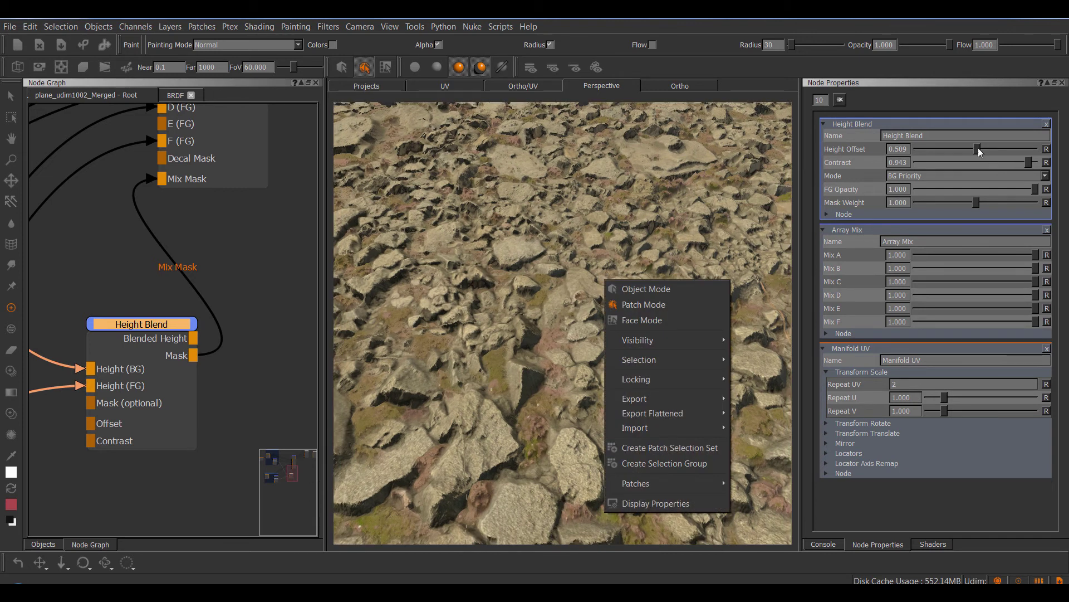
{"action": "left_click", "coordinate": [978, 148]}
{"action": "mouse_move", "coordinate": [977, 148]}
{"action": "left_mouse_down"}
{"action": "mouse_move", "coordinate": [1004, 150]}
{"action": "mouse_move", "coordinate": [964, 149]}
{"action": "mouse_move", "coordinate": [976, 150]}
{"action": "left_mouse_up"}
{"action": "left_click", "coordinate": [927, 176]}
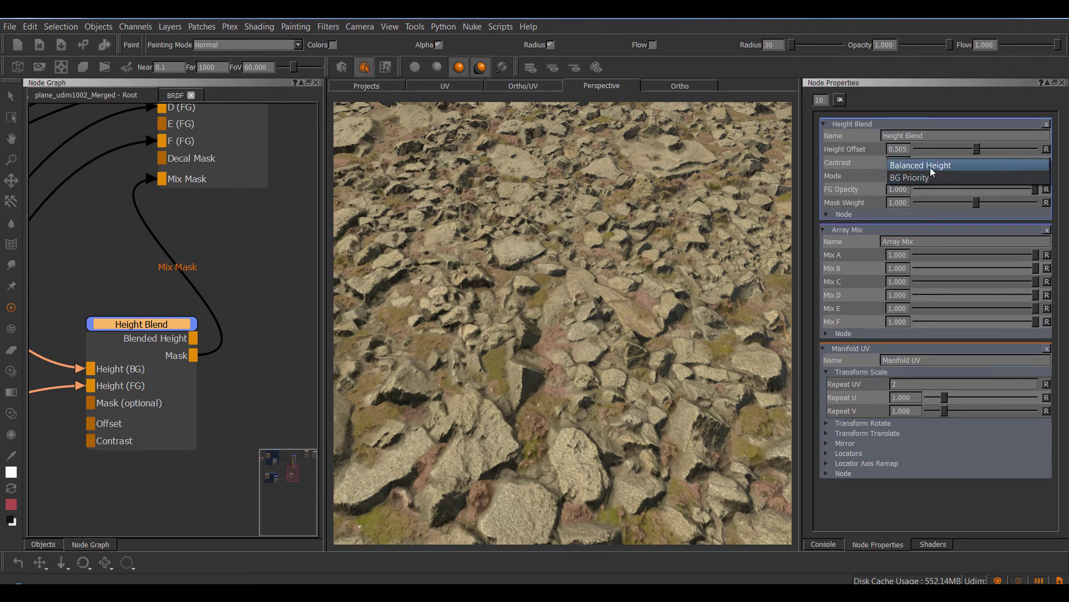
{"action": "left_click", "coordinate": [931, 166]}
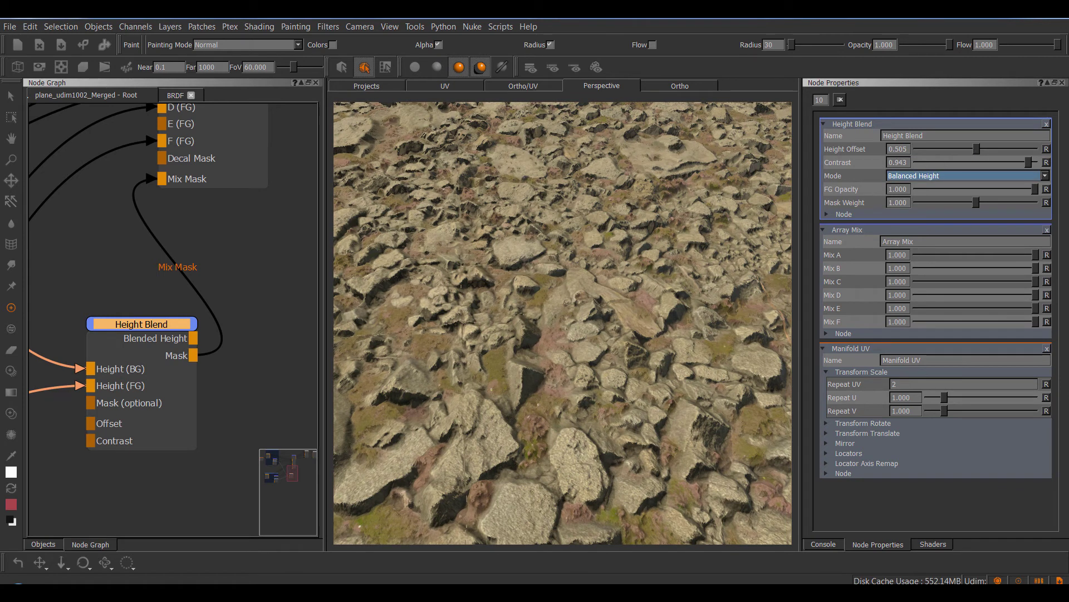
- Set the Height Blend node's Height Offset to 0.467 and inspect the stone and soil mix from a lower angle
{"action": "left_click", "coordinate": [1036, 155]}
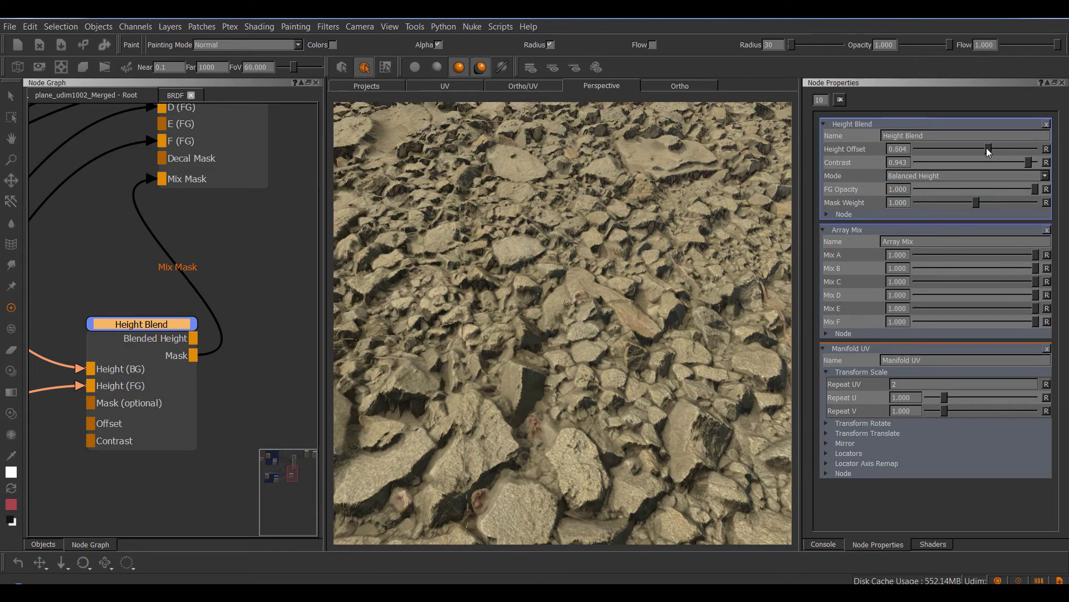
{"action": "left_click_drag", "start_coordinate": [977, 148], "coordinate": [971, 149]}
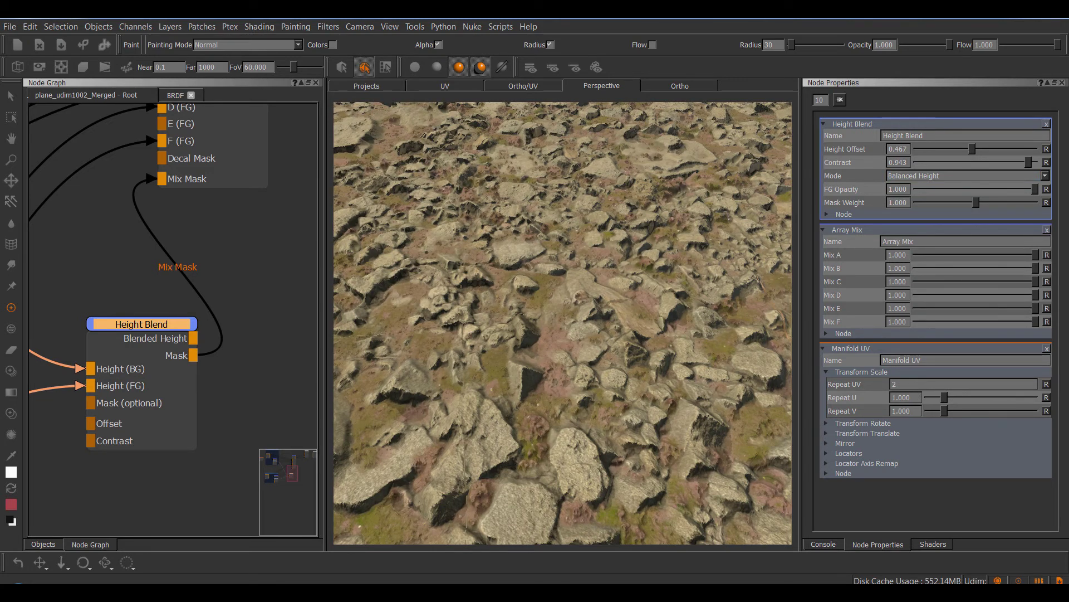
{"action": "left_click_drag", "start_coordinate": [526, 429], "coordinate": [536, 396], "text": "alt"}
{"action": "middle_click_drag", "start_coordinate": [536, 396], "coordinate": [509, 400]}
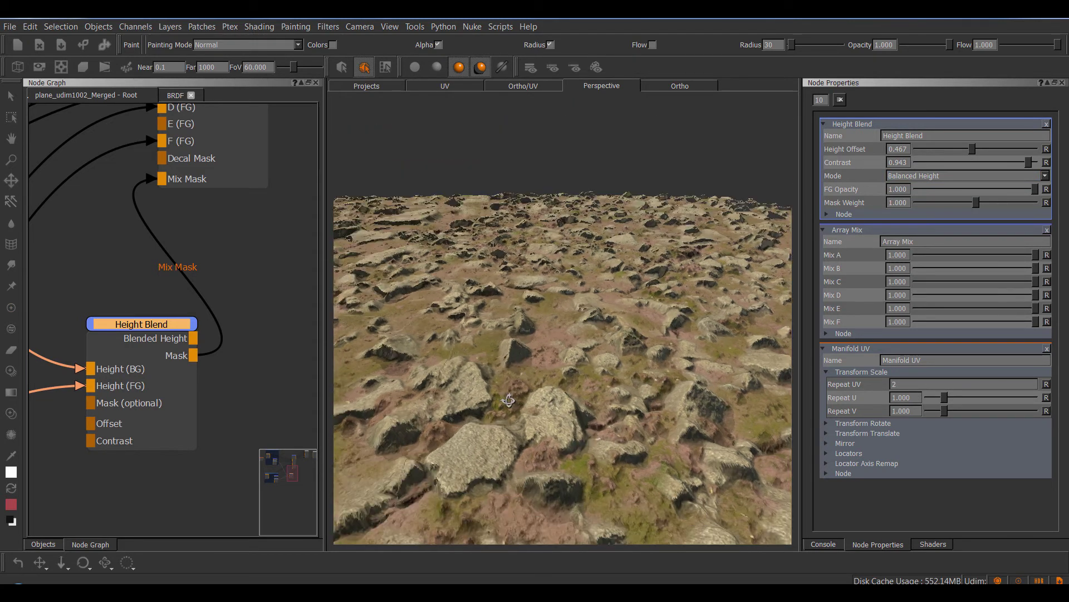
{"action": "key", "text": "p"}
- Reselect Balanced Height as the Height Blend mode and try out FG Opacity, returning it to 1.000
{"action": "left_click", "coordinate": [940, 176]}
{"action": "left_click", "coordinate": [926, 177]}
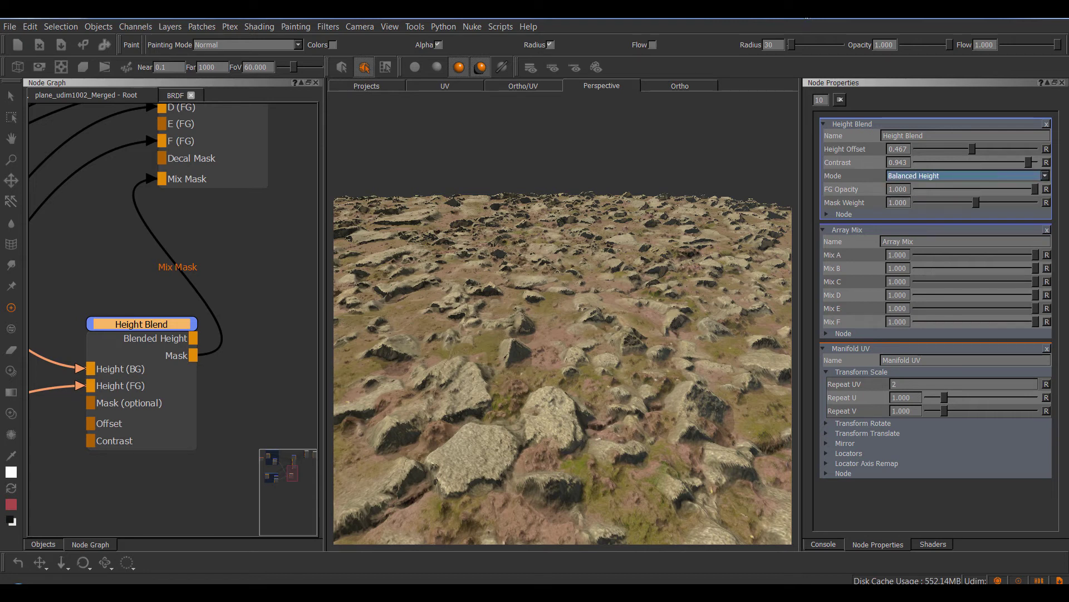
{"action": "scroll", "coordinate": [680, 227], "scroll_direction": "up", "scroll_amount": 3}
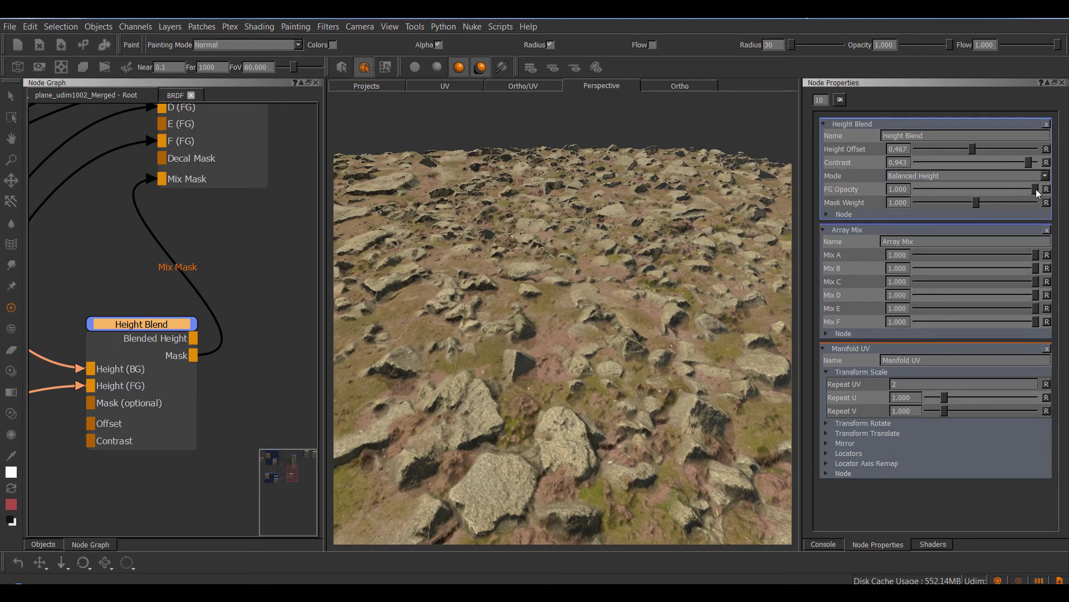
{"action": "mouse_move", "coordinate": [1035, 189]}
{"action": "left_mouse_down"}
{"action": "mouse_move", "coordinate": [952, 190]}
{"action": "mouse_move", "coordinate": [1049, 200]}
{"action": "left_mouse_up"}
- Create an FBM+ noise node below the Height Blend node and connect its output to the Mask (optional) input
{"action": "middle_click_drag", "start_coordinate": [91, 478], "coordinate": [258, 252]}
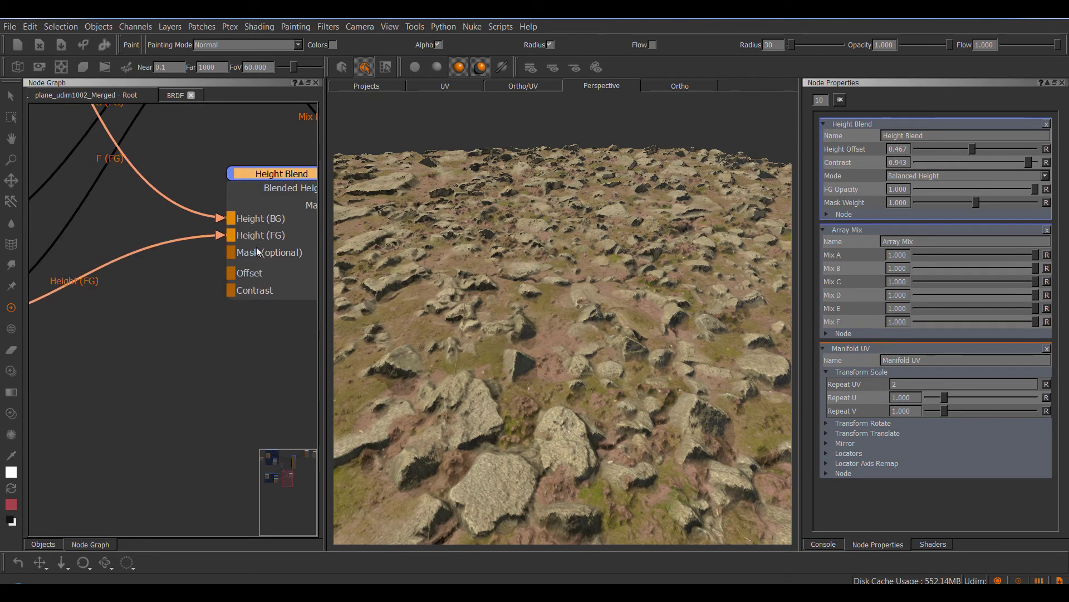
{"action": "middle_click_drag", "start_coordinate": [162, 372], "coordinate": [155, 335]}
{"action": "left_click", "coordinate": [135, 344]}
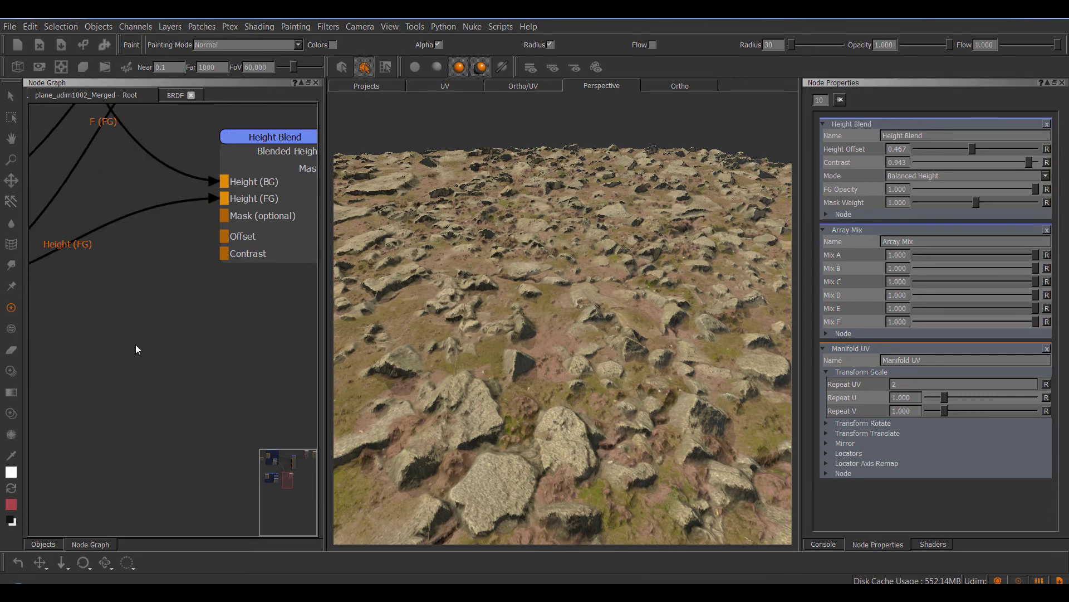
{"action": "key", "text": "Tab"}
{"action": "type", "text": "fbm"}
{"action": "key", "text": "Return"}
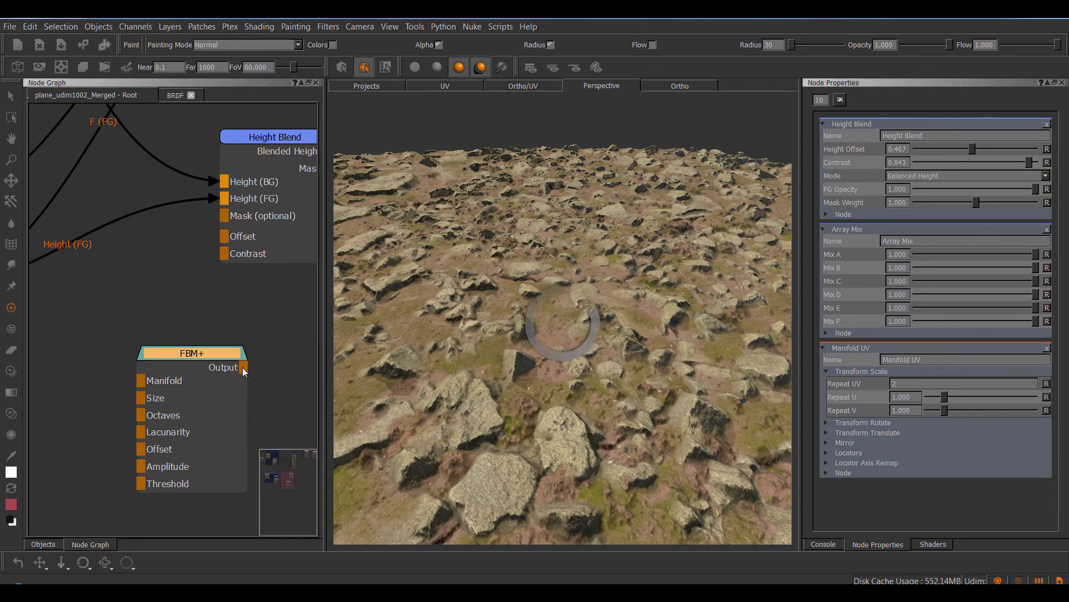
{"action": "left_click_drag", "start_coordinate": [243, 366], "coordinate": [231, 219]}
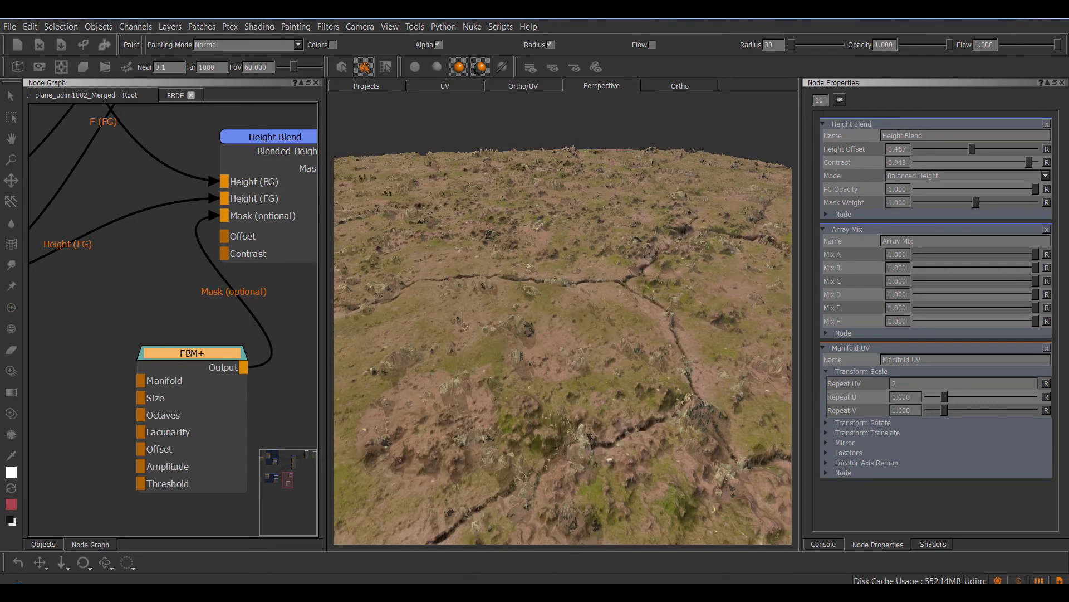
- Set the FBM+ node's Size to 0.918 and inspect how the stone patches spread across the soil
{"action": "right_click", "coordinate": [558, 321]}
{"action": "left_click", "coordinate": [190, 355]}
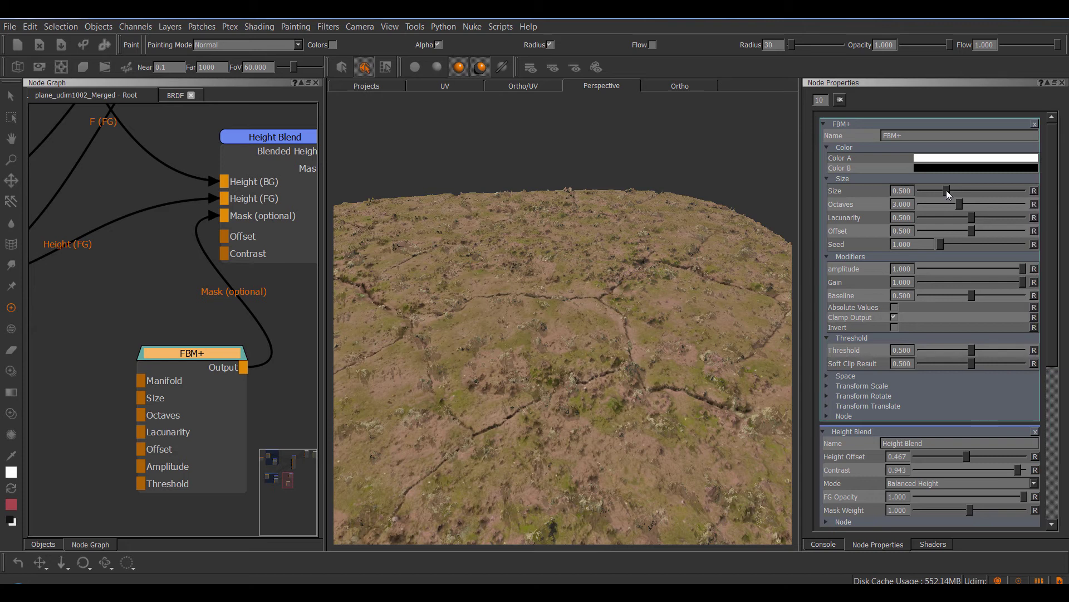
{"action": "left_click_drag", "start_coordinate": [946, 191], "coordinate": [968, 192]}
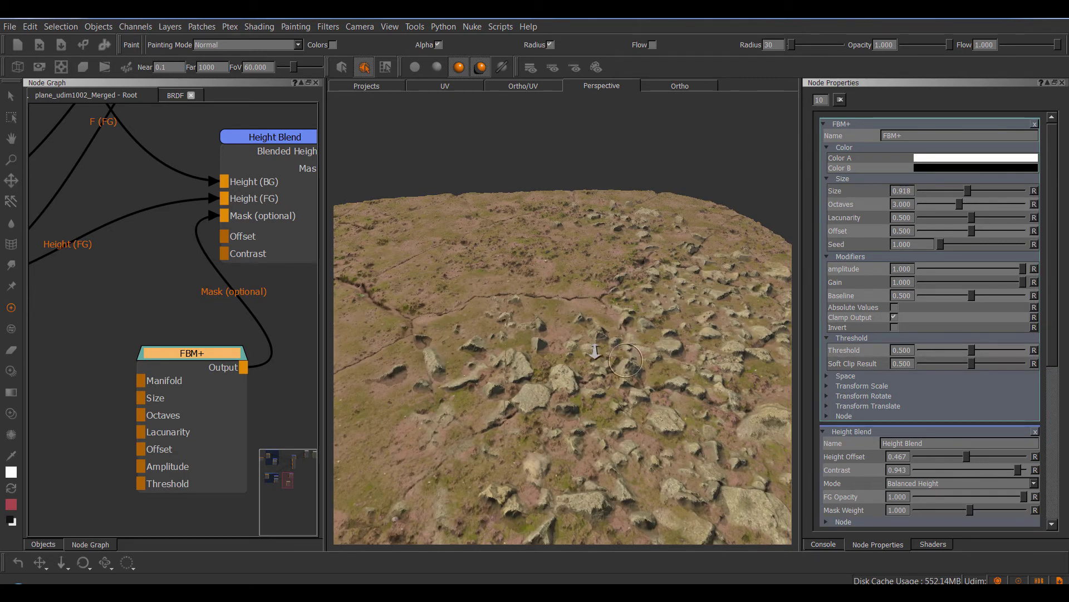
{"action": "right_click_drag", "start_coordinate": [595, 351], "coordinate": [558, 347], "text": "alt"}
{"action": "left_click_drag", "start_coordinate": [679, 393], "coordinate": [772, 406], "text": "alt"}
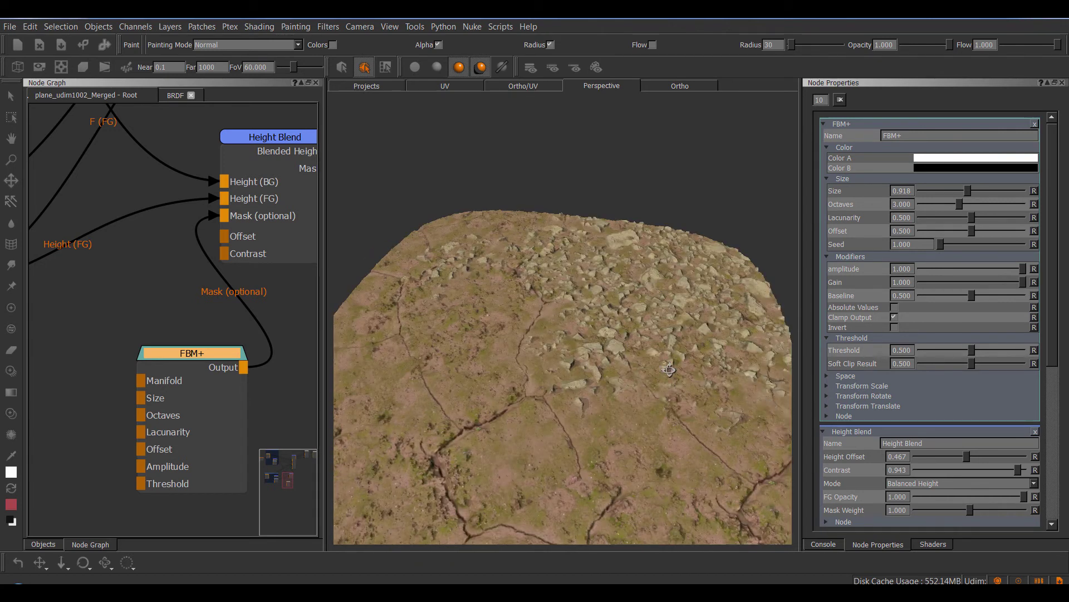
{"action": "right_click_drag", "start_coordinate": [603, 348], "coordinate": [618, 353], "text": "alt"}
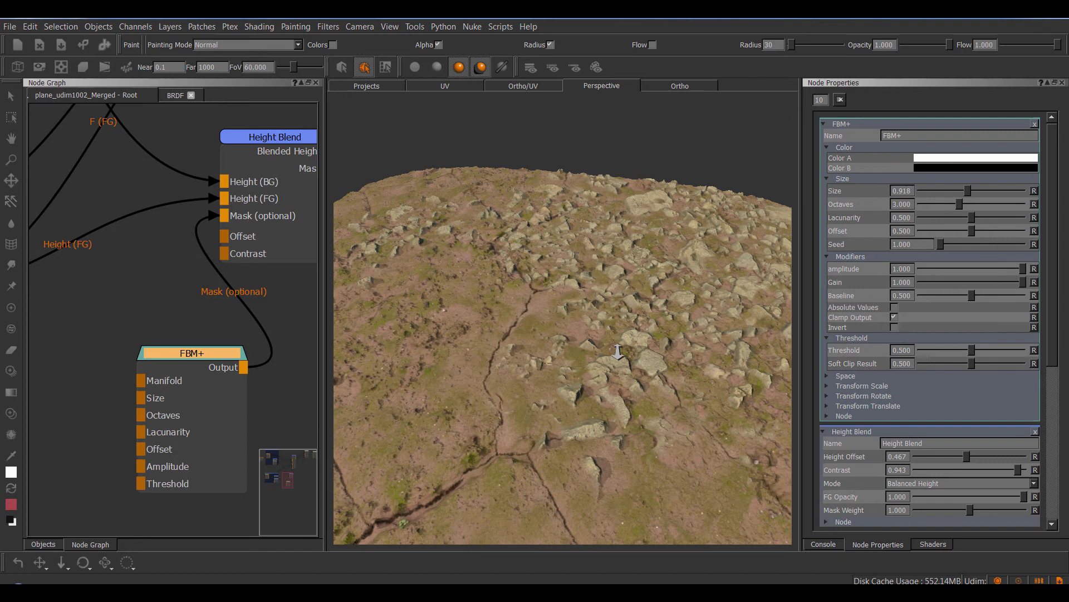
- Try different Mask Weight values on the Height Blend node and settle on 1.275
{"action": "left_click", "coordinate": [169, 315]}
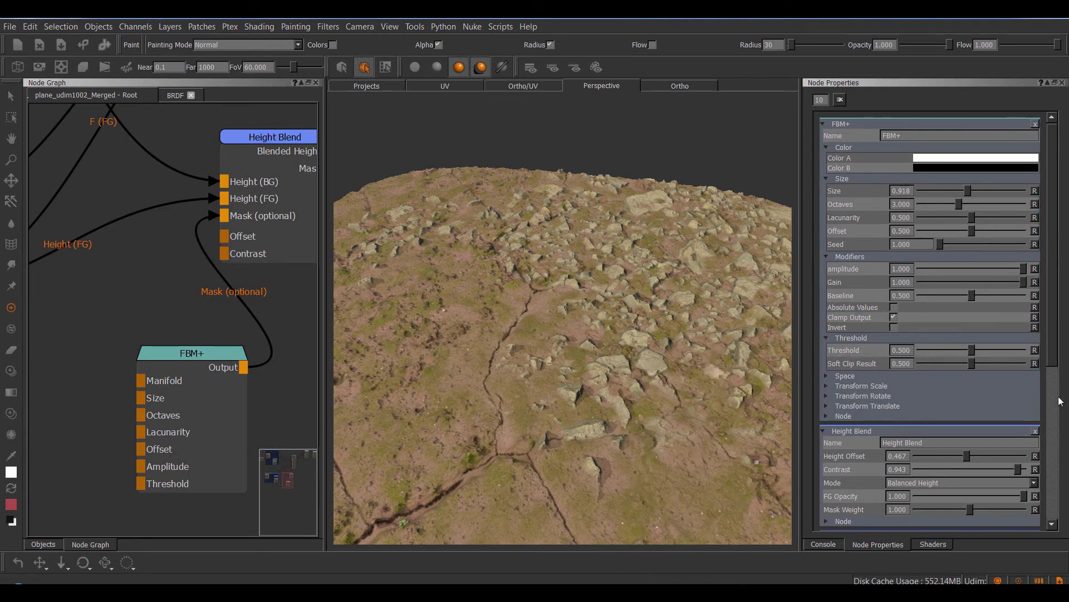
{"action": "scroll", "coordinate": [972, 390], "scroll_direction": "down", "scroll_amount": 5}
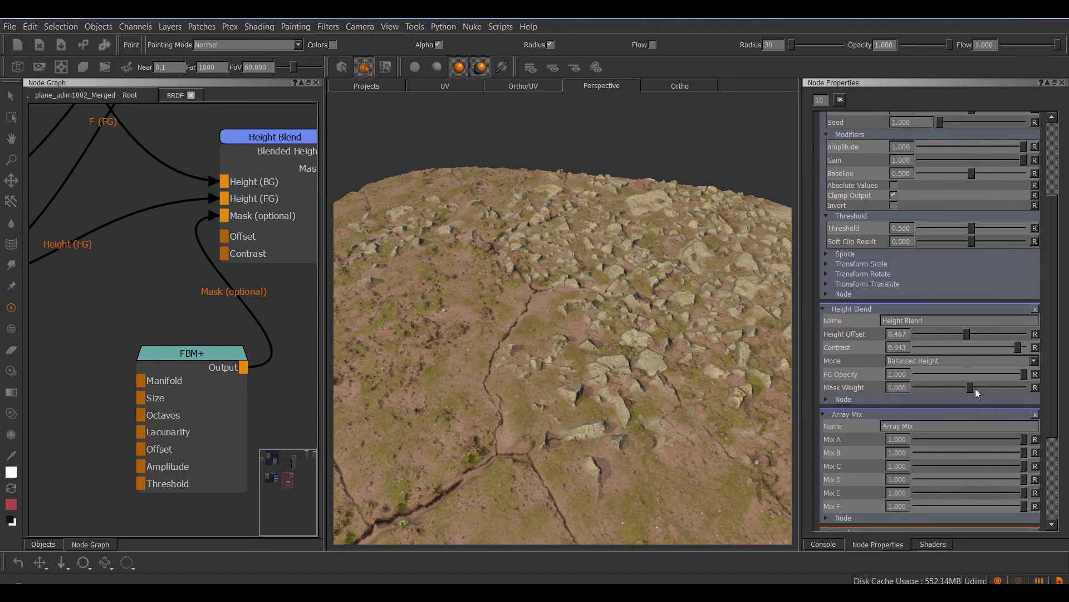
{"action": "left_click_drag", "start_coordinate": [980, 389], "coordinate": [1004, 396]}
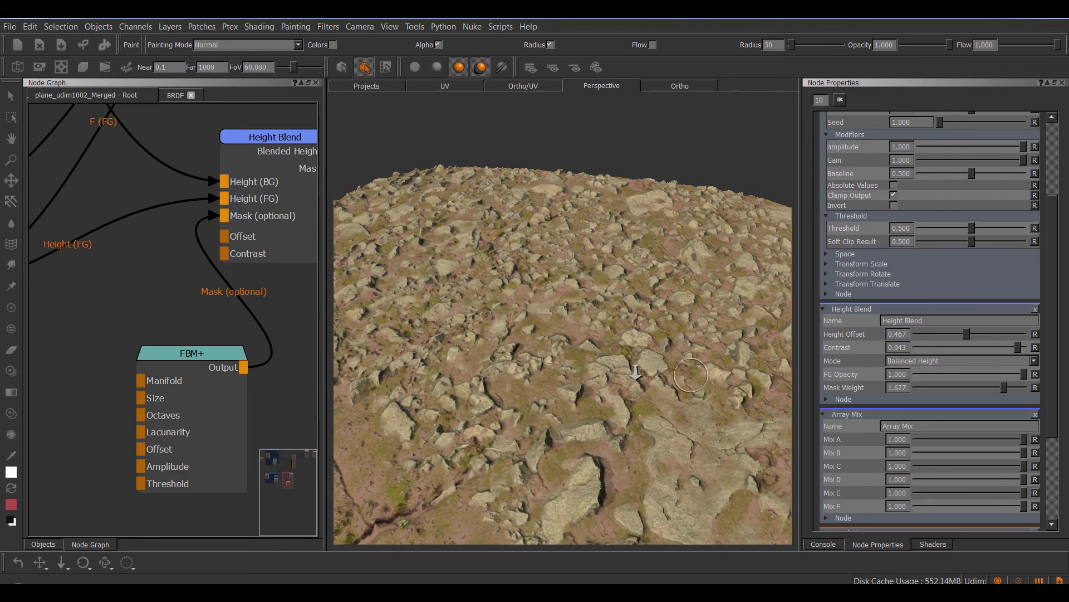
{"action": "scroll", "coordinate": [622, 372], "scroll_direction": "down", "scroll_amount": 1}
{"action": "left_click_drag", "start_coordinate": [1004, 387], "coordinate": [962, 388]}
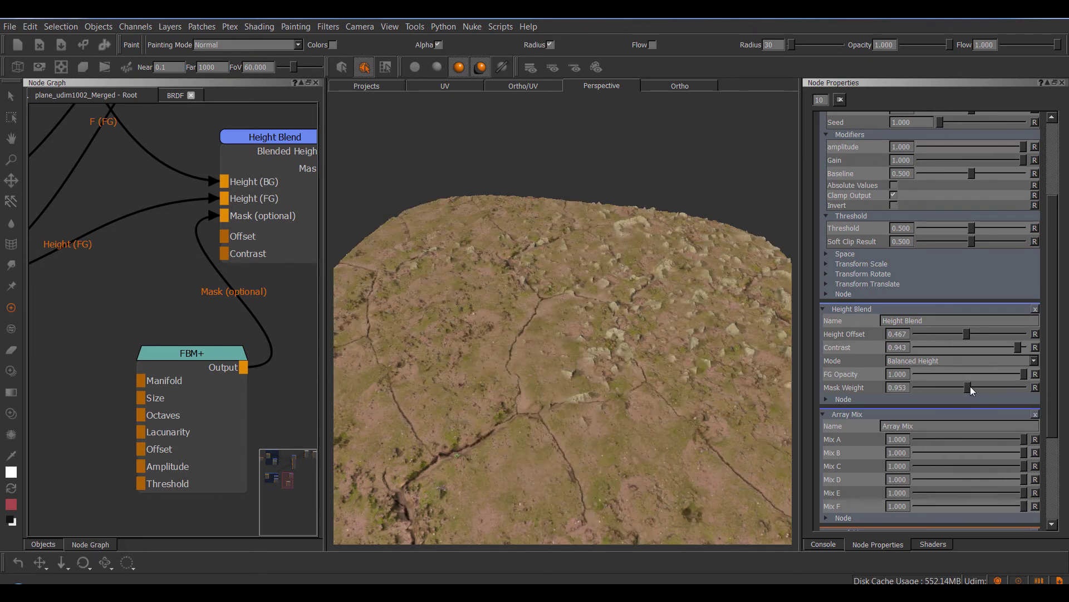
{"action": "mouse_move", "coordinate": [972, 388]}
{"action": "left_mouse_down"}
{"action": "mouse_move", "coordinate": [991, 388]}
{"action": "mouse_move", "coordinate": [975, 388]}
{"action": "left_mouse_up"}
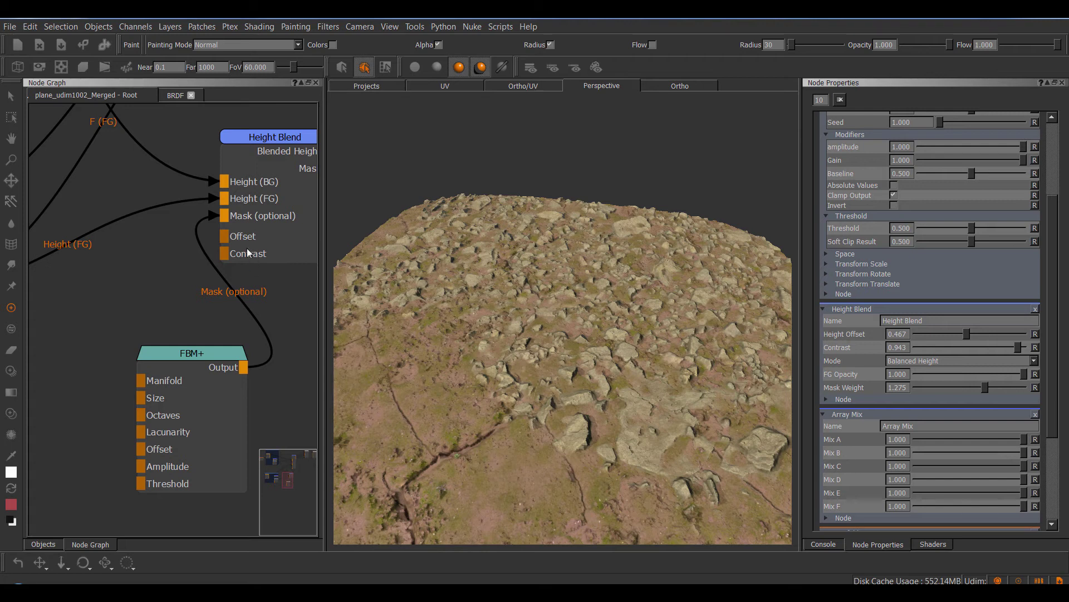
- Connect the FBM+ output to Height Blend's Contrast input as well, and move the FBM+ node farther from Height Blend
{"action": "left_click_drag", "start_coordinate": [212, 355], "coordinate": [255, 252]}
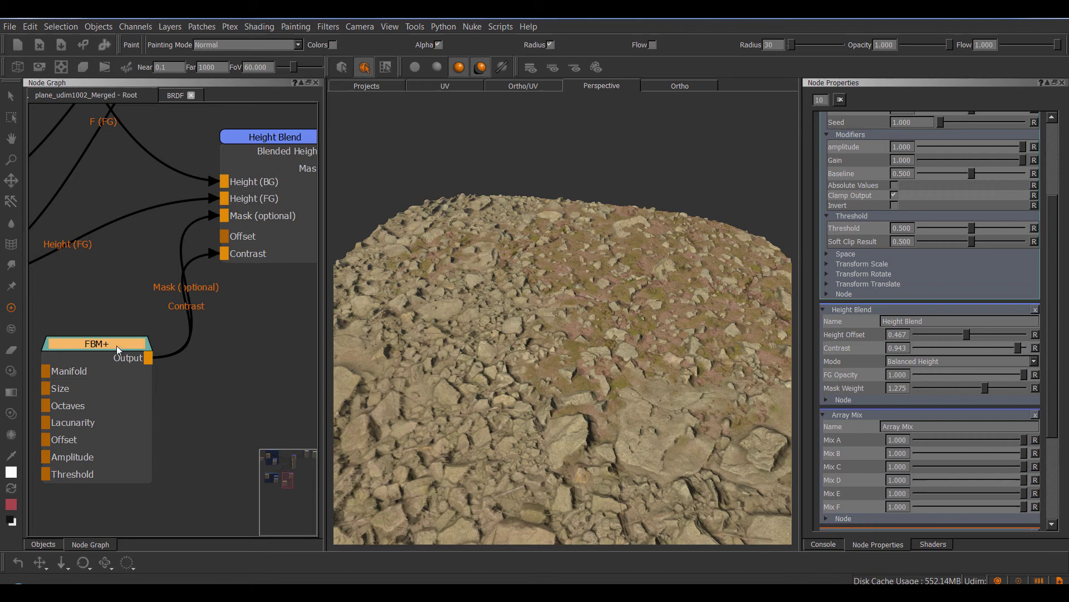
{"action": "scroll", "coordinate": [1048, 138], "scroll_direction": "up", "scroll_amount": 3}
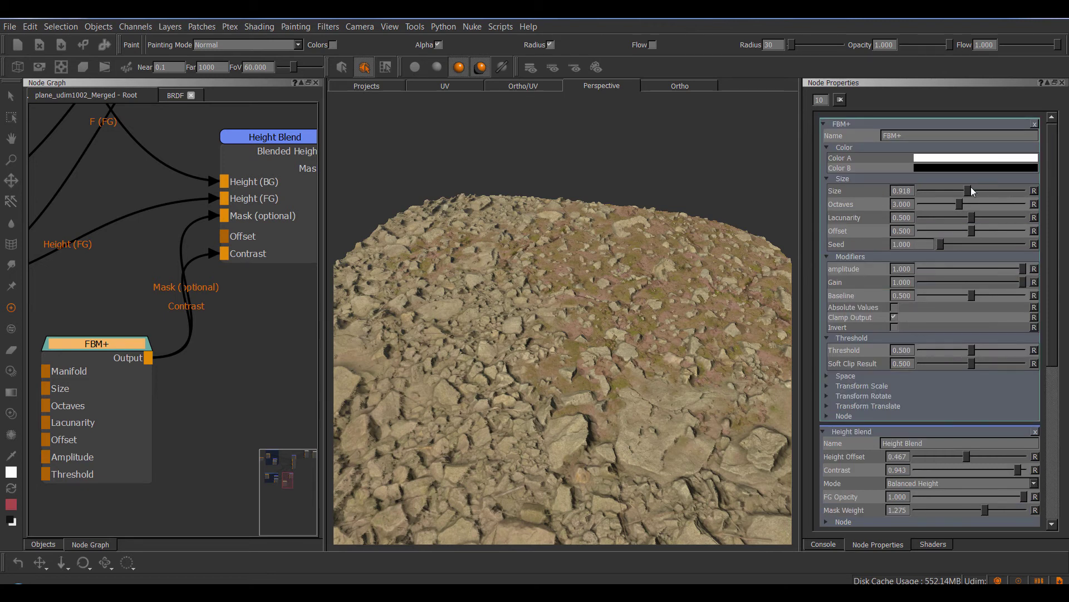
- Set the FBM+ node's Size to 0.743, Octaves to 2.492 and Lacunarity to 0.318, and nudge the node farther from Height Blend
{"action": "mouse_move", "coordinate": [972, 191]}
{"action": "left_mouse_down"}
{"action": "mouse_move", "coordinate": [944, 191]}
{"action": "mouse_move", "coordinate": [960, 191]}
{"action": "mouse_move", "coordinate": [959, 207]}
{"action": "mouse_move", "coordinate": [937, 205]}
{"action": "mouse_move", "coordinate": [965, 218]}
{"action": "mouse_move", "coordinate": [954, 217]}
{"action": "left_mouse_up"}
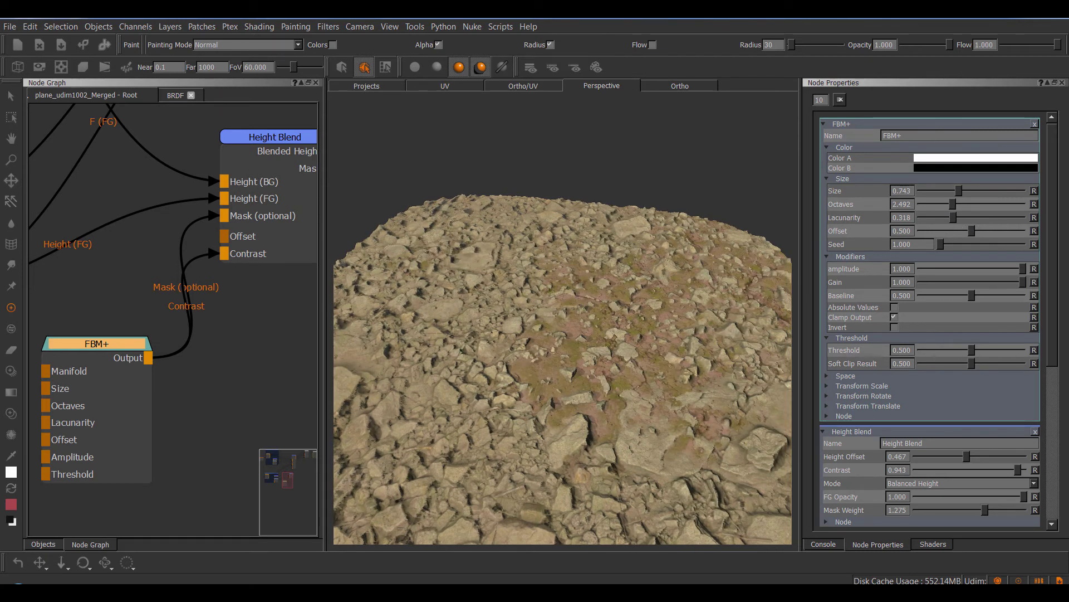
{"action": "right_click_drag", "start_coordinate": [456, 468], "coordinate": [525, 357], "text": "alt"}
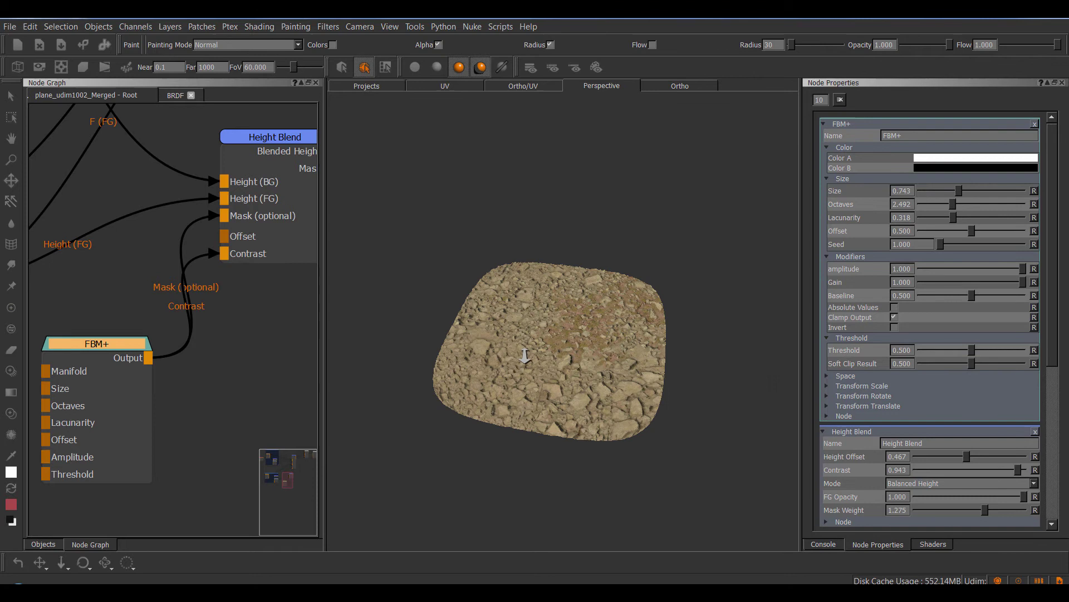
{"action": "left_click_drag", "start_coordinate": [461, 362], "coordinate": [452, 359], "text": "alt"}
{"action": "scroll", "coordinate": [682, 336], "scroll_direction": "up", "scroll_amount": 5}
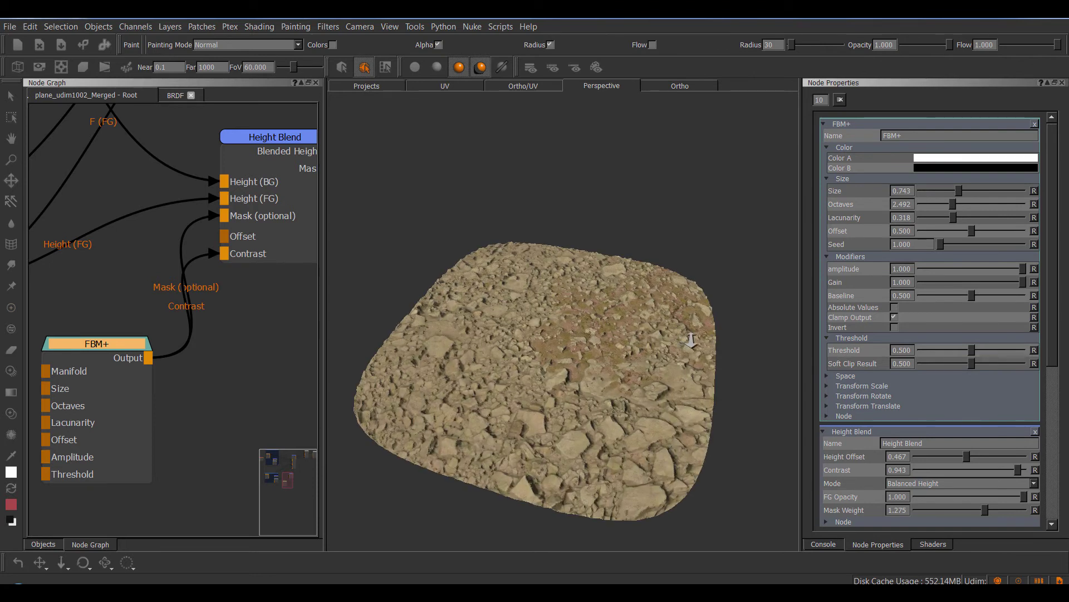
{"action": "scroll", "coordinate": [679, 337], "scroll_direction": "down", "scroll_amount": 2}
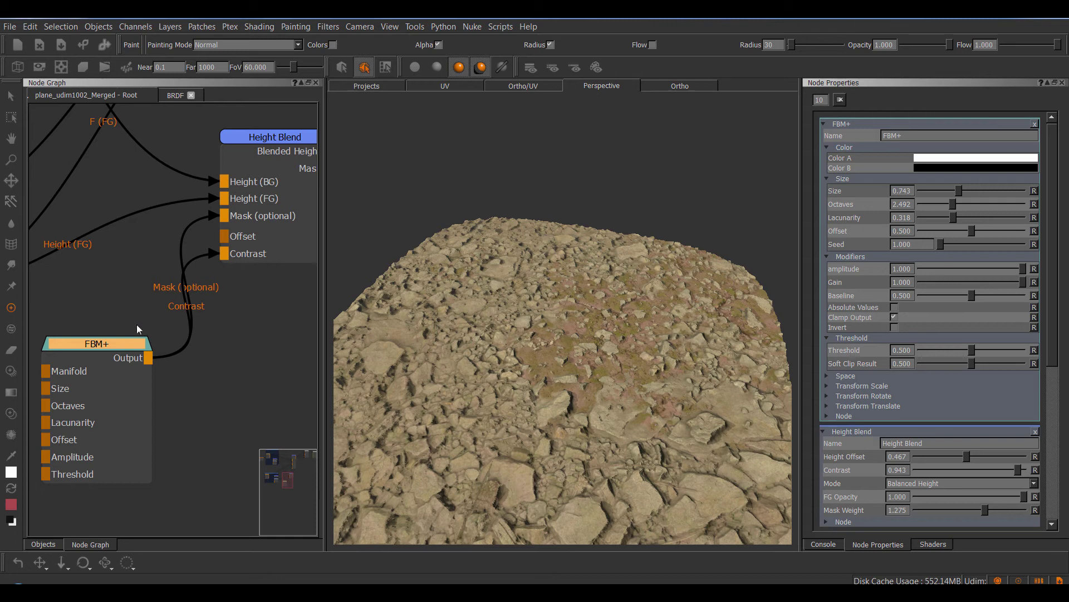
{"action": "left_click_drag", "start_coordinate": [137, 343], "coordinate": [128, 333]}
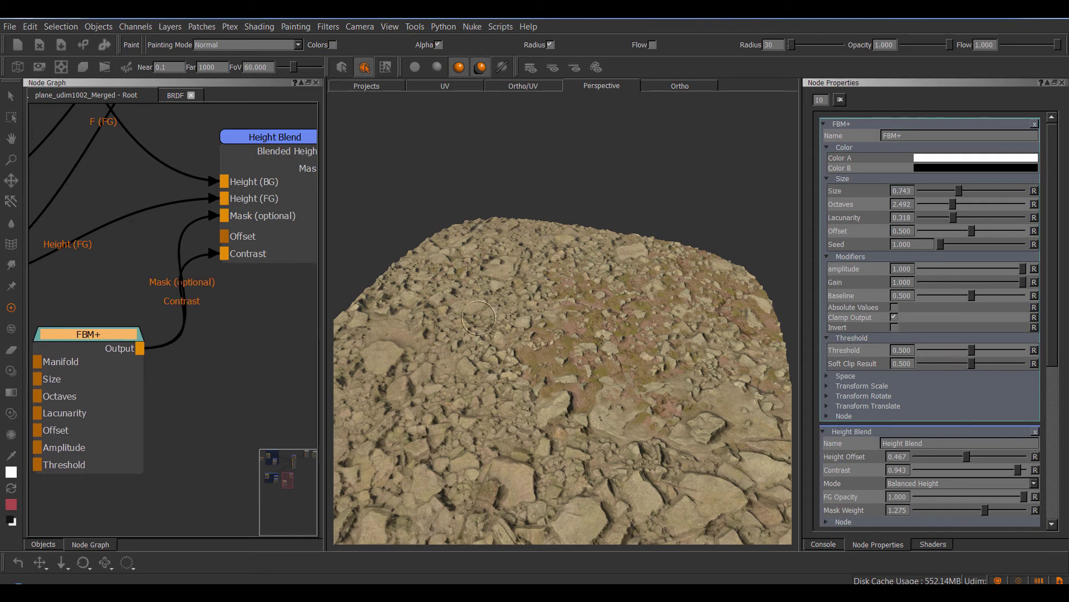
- Examine the soil and stone blend on the plane from several angles, from above and close up
{"action": "left_click_drag", "start_coordinate": [585, 324], "coordinate": [423, 317], "text": "alt"}
{"action": "right_click_drag", "start_coordinate": [491, 315], "coordinate": [530, 308], "text": "alt"}
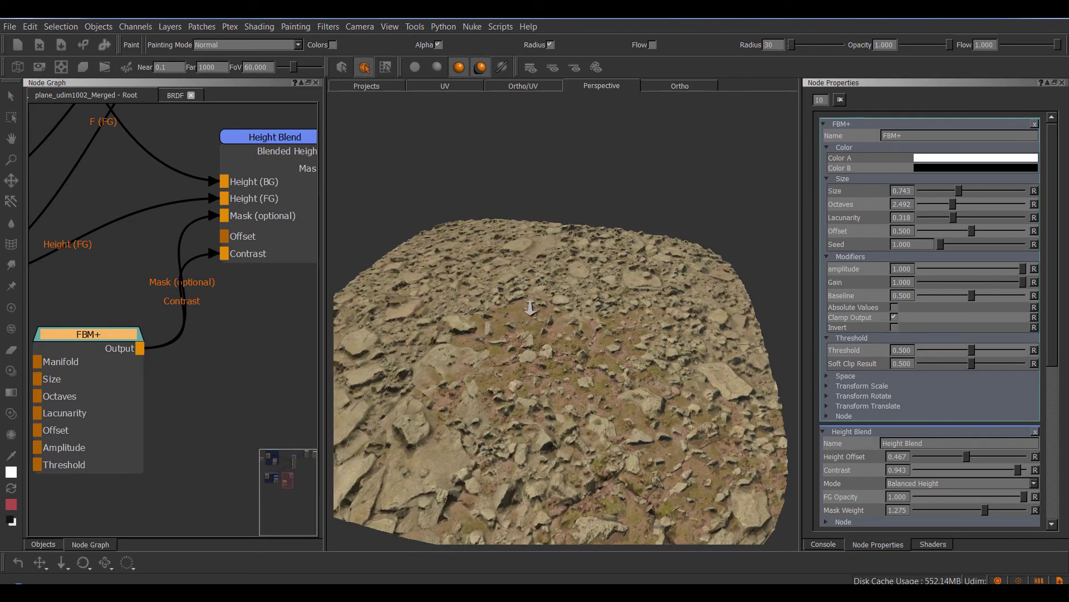
{"action": "left_click_drag", "start_coordinate": [530, 308], "coordinate": [552, 319], "text": "alt"}
{"action": "right_click_drag", "start_coordinate": [552, 319], "coordinate": [544, 312], "text": "alt"}
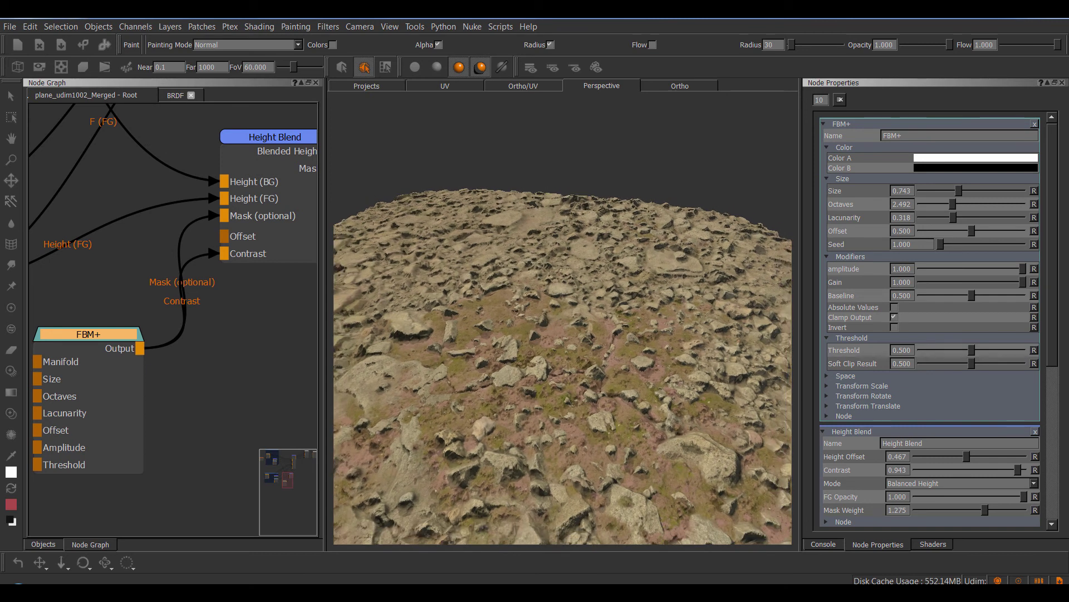
{"action": "left_click_drag", "start_coordinate": [539, 258], "coordinate": [520, 307], "text": "alt"}
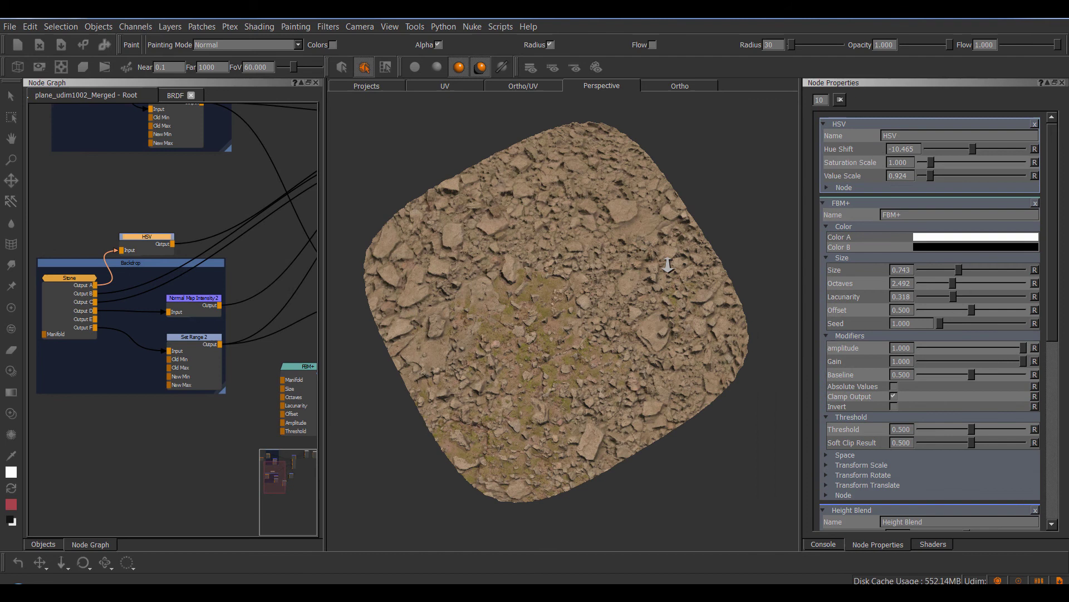
{"action": "scroll", "coordinate": [668, 266], "scroll_direction": "up", "scroll_amount": 4}
{"action": "scroll", "coordinate": [672, 265], "scroll_direction": "up", "scroll_amount": 2}
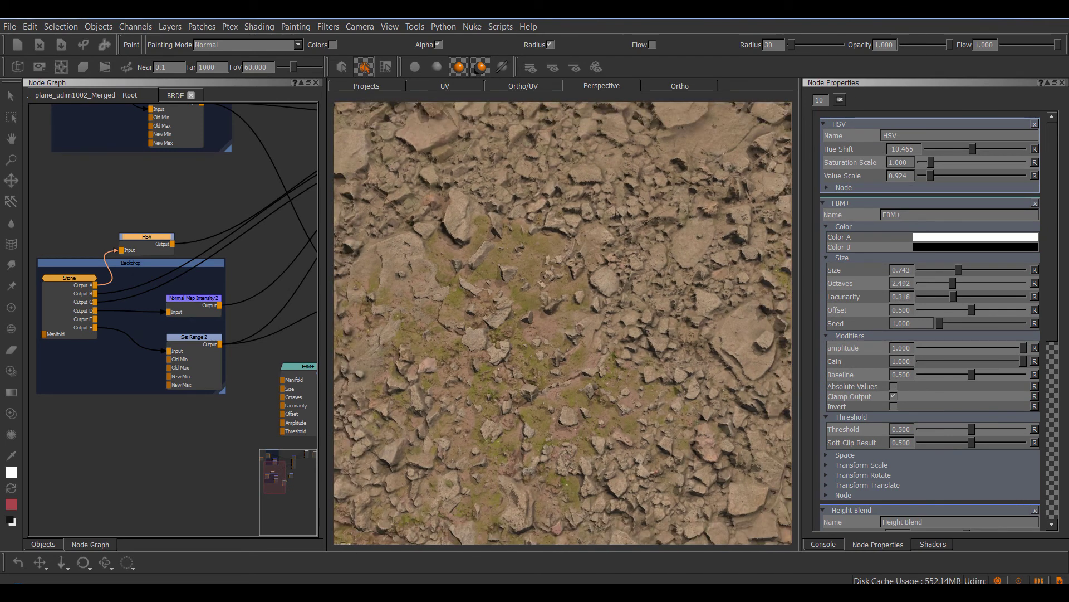
- Open the properties of the Stone array node
{"action": "right_click", "coordinate": [667, 263]}
{"action": "key", "text": "Escape"}
{"action": "middle_click_drag", "start_coordinate": [177, 188], "coordinate": [252, 153]}
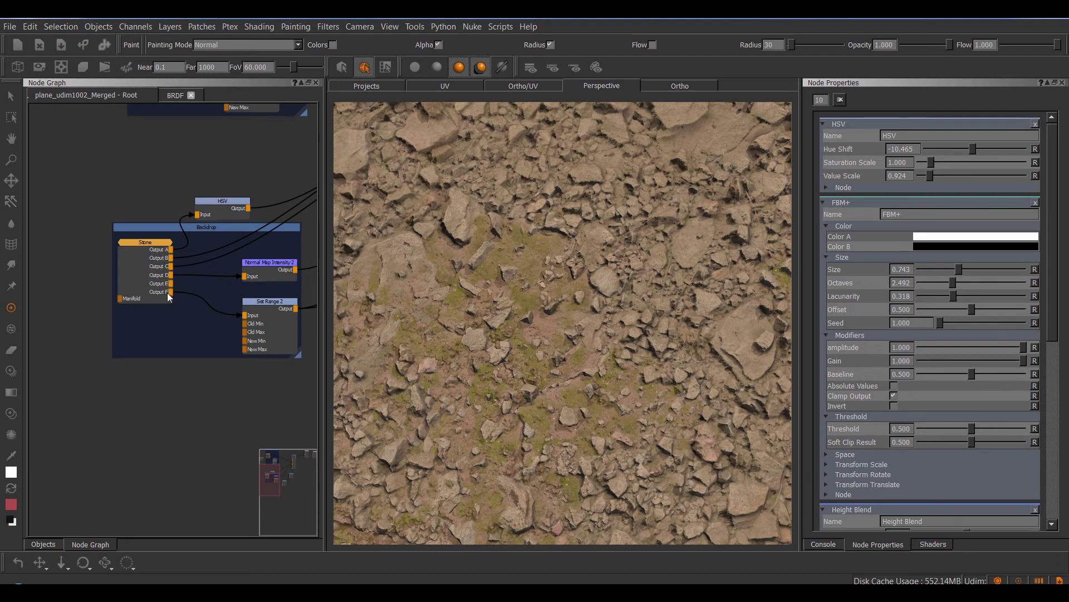
{"action": "double_click", "coordinate": [145, 247]}
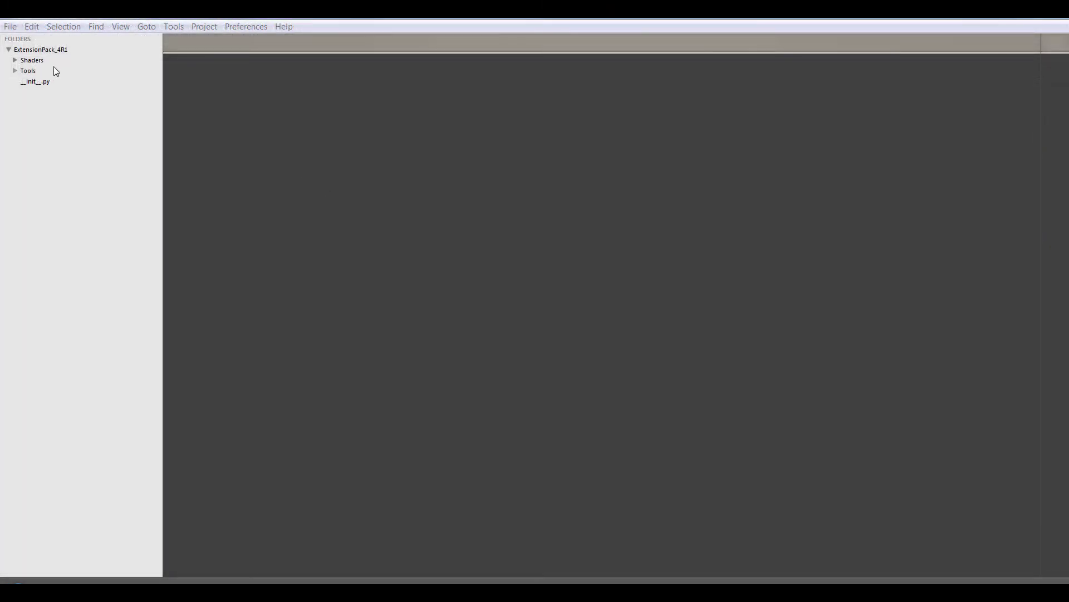
- In Sublime Text, open JK_ImageArrayX6.xml from the Array folder of Mari's ExtensionPack_4R1 shader NodeLibrary
{"action": "left_click", "coordinate": [10, 26]}
{"action": "left_click", "coordinate": [35, 55]}
{"action": "left_click", "coordinate": [30, 242]}
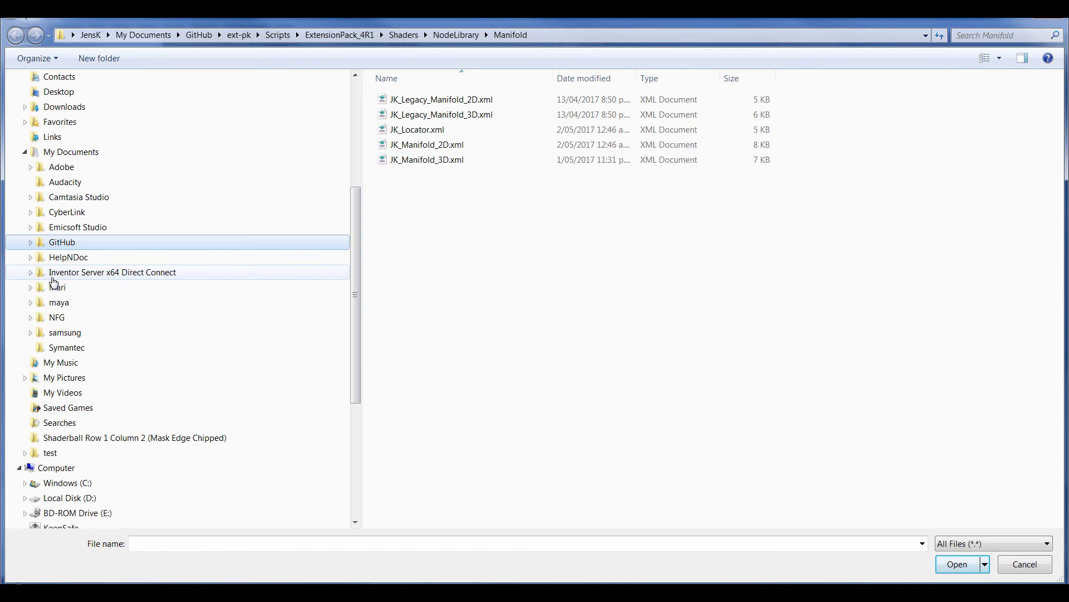
{"action": "left_click", "coordinate": [55, 287]}
{"action": "double_click", "coordinate": [403, 113]}
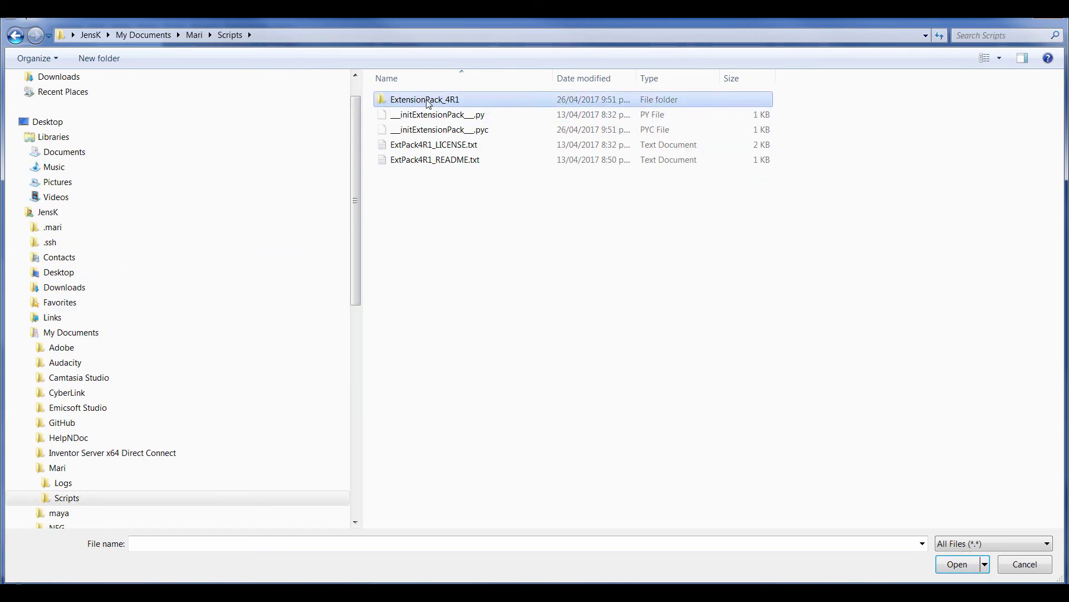
{"action": "double_click", "coordinate": [399, 101]}
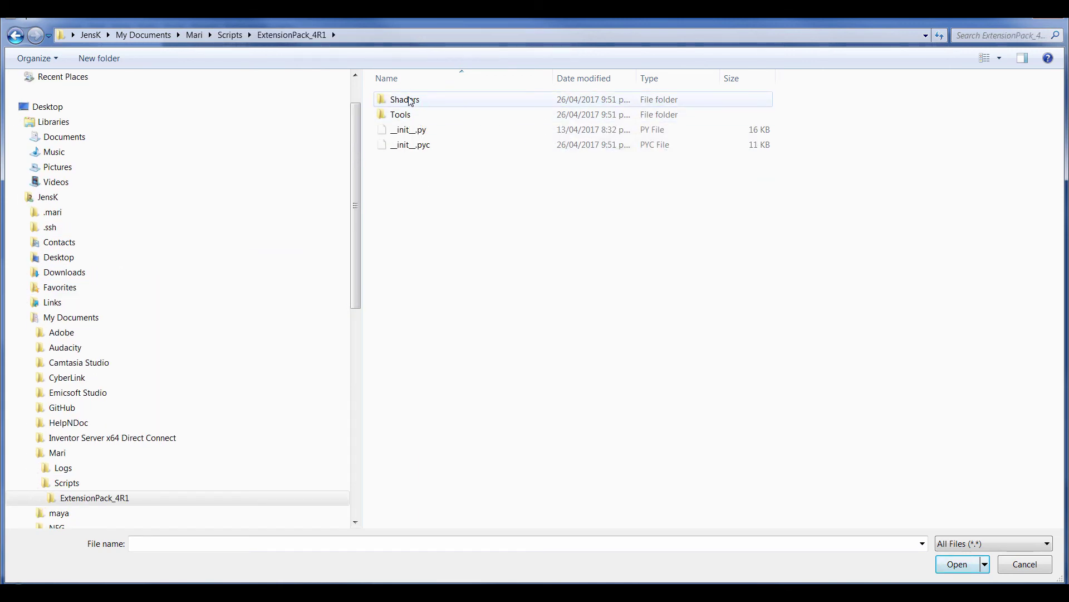
{"action": "double_click", "coordinate": [409, 100]}
{"action": "double_click", "coordinate": [415, 132]}
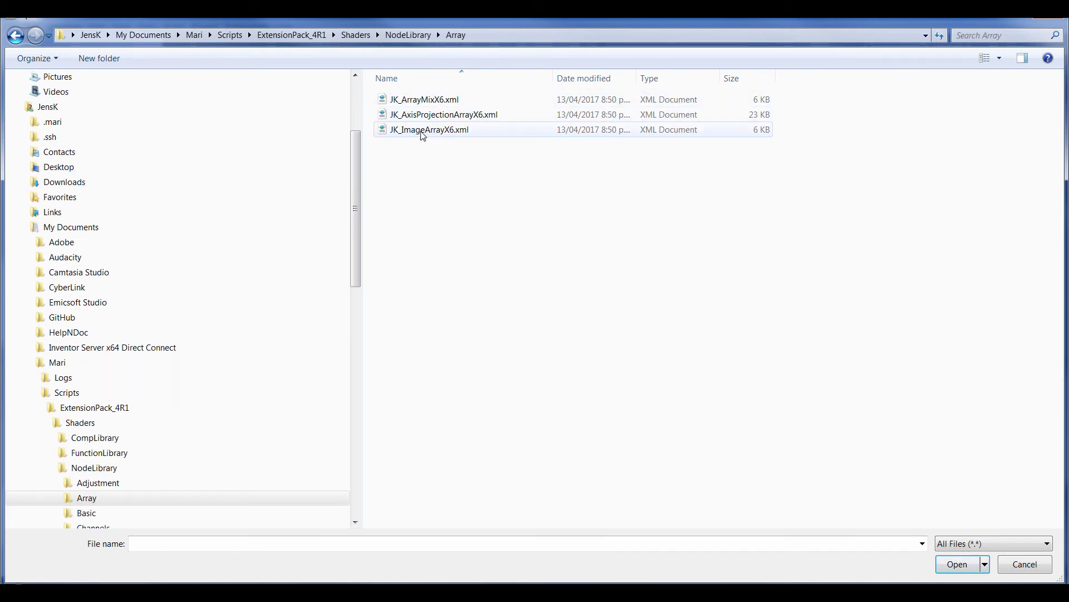
{"action": "double_click", "coordinate": [437, 131]}
- Change the PrettyName of OutputA in the Outputs block to "Base Color"
{"action": "scroll", "coordinate": [434, 170], "scroll_direction": "down", "scroll_amount": 6}
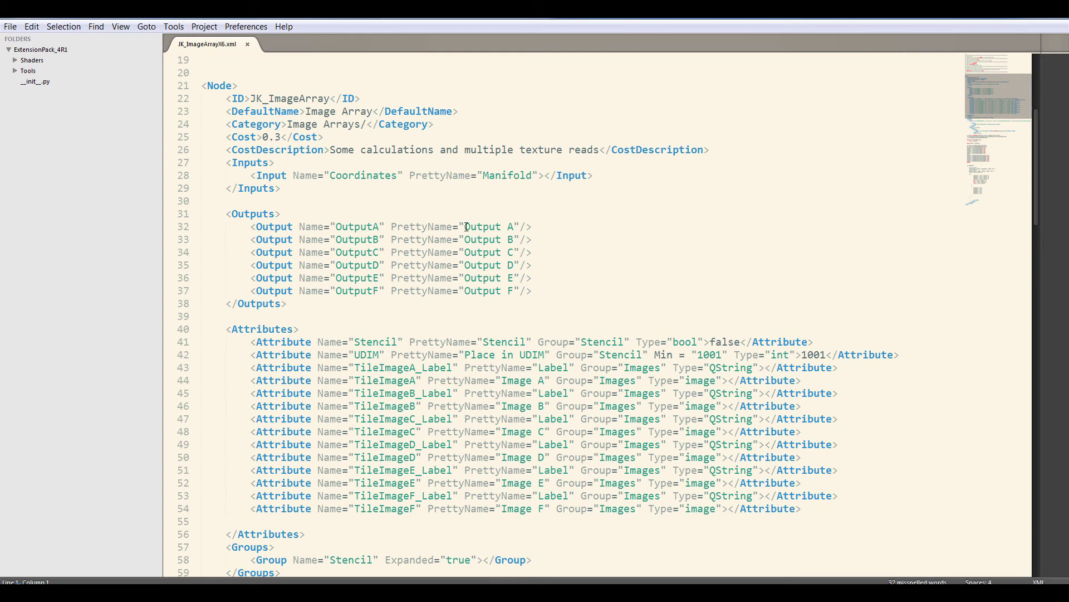
{"action": "left_click_drag", "start_coordinate": [464, 226], "coordinate": [517, 227]}
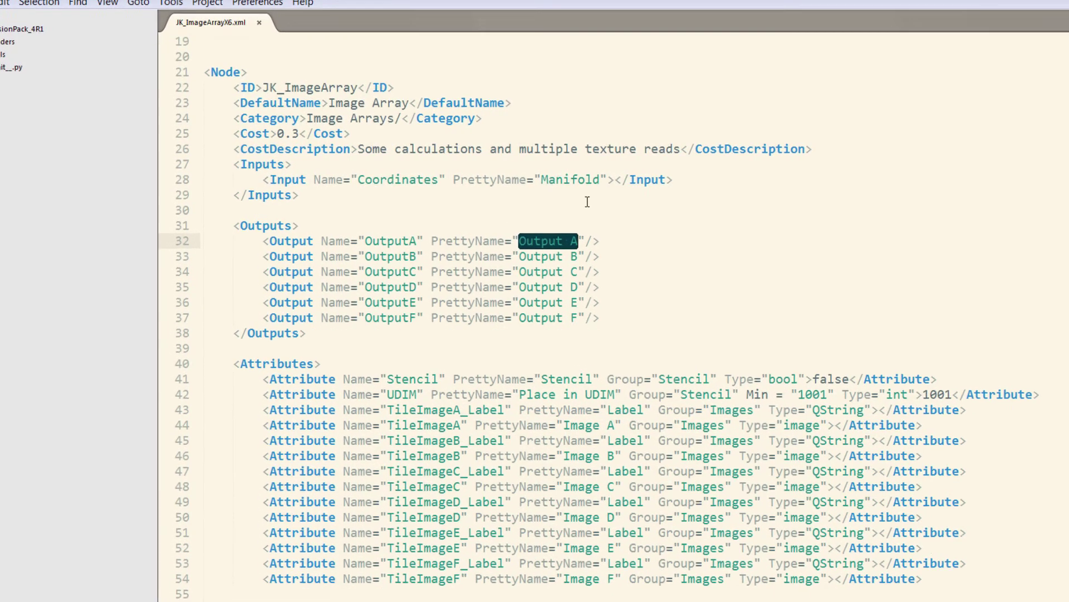
{"action": "double_click", "coordinate": [518, 264]}
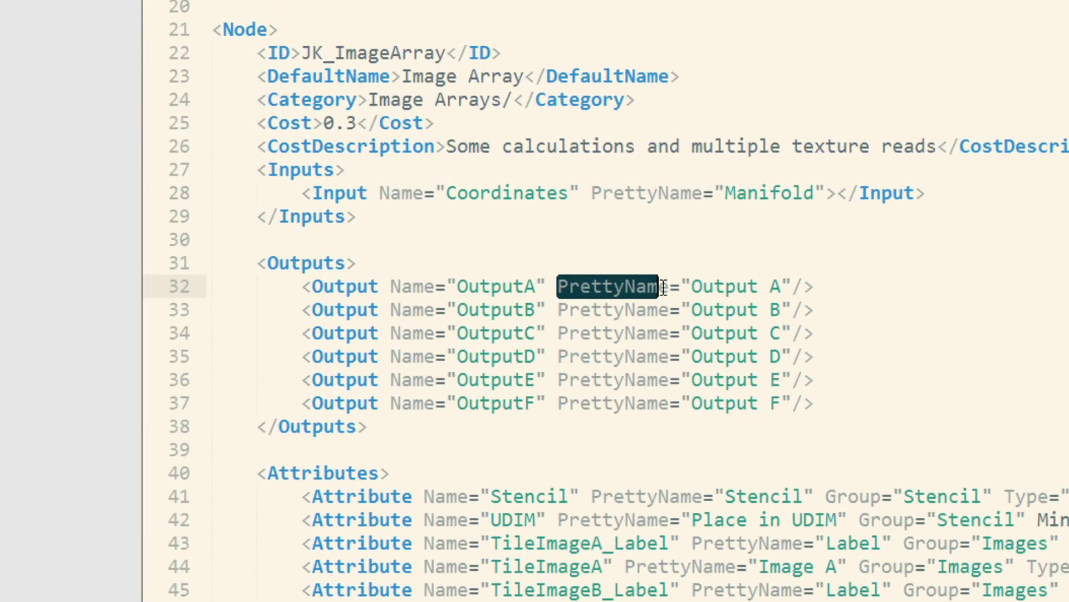
{"action": "left_click", "coordinate": [605, 263]}
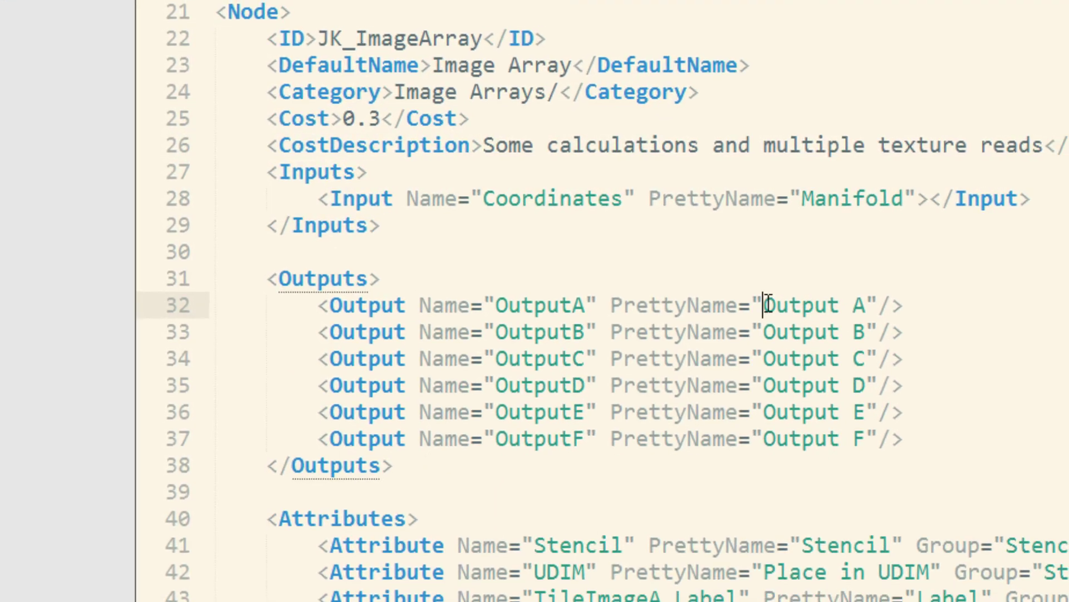
{"action": "left_click_drag", "start_coordinate": [768, 305], "coordinate": [871, 306]}
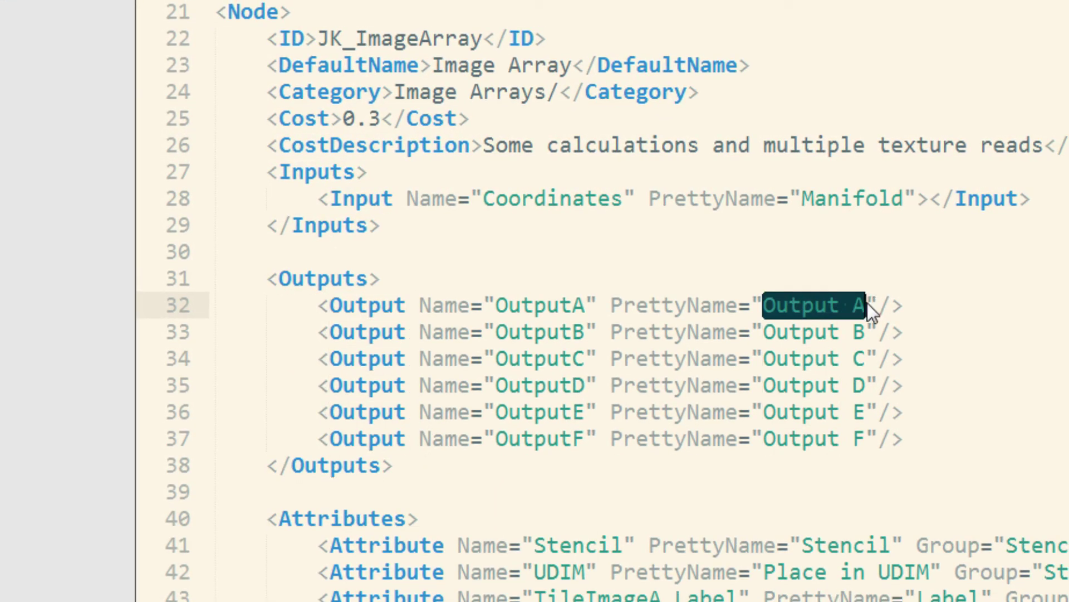
{"action": "type", "text": "Base Color"}
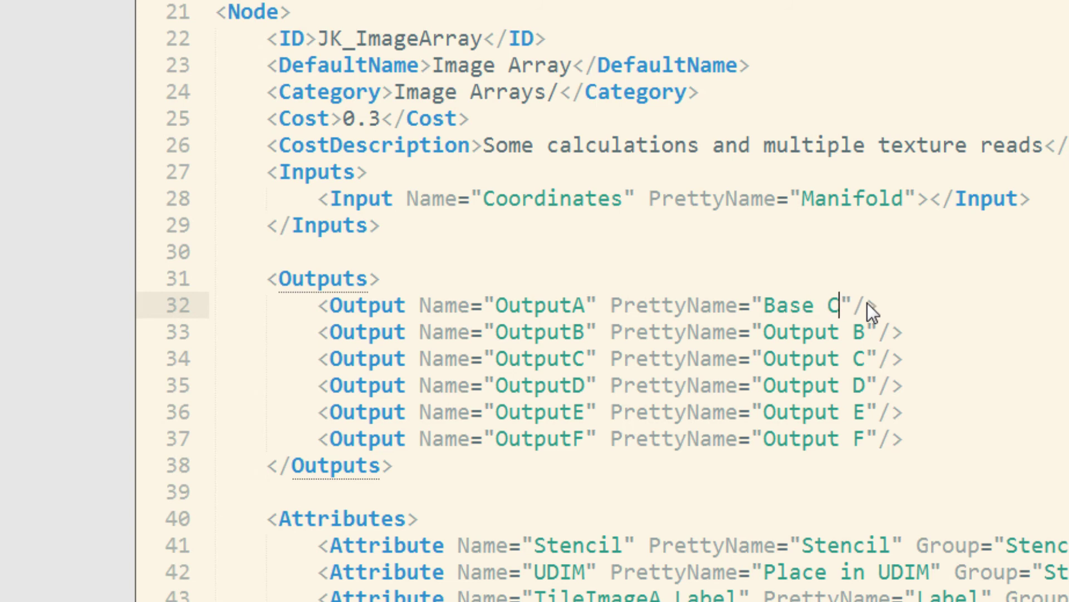
{"action": "left_click", "coordinate": [1021, 209]}
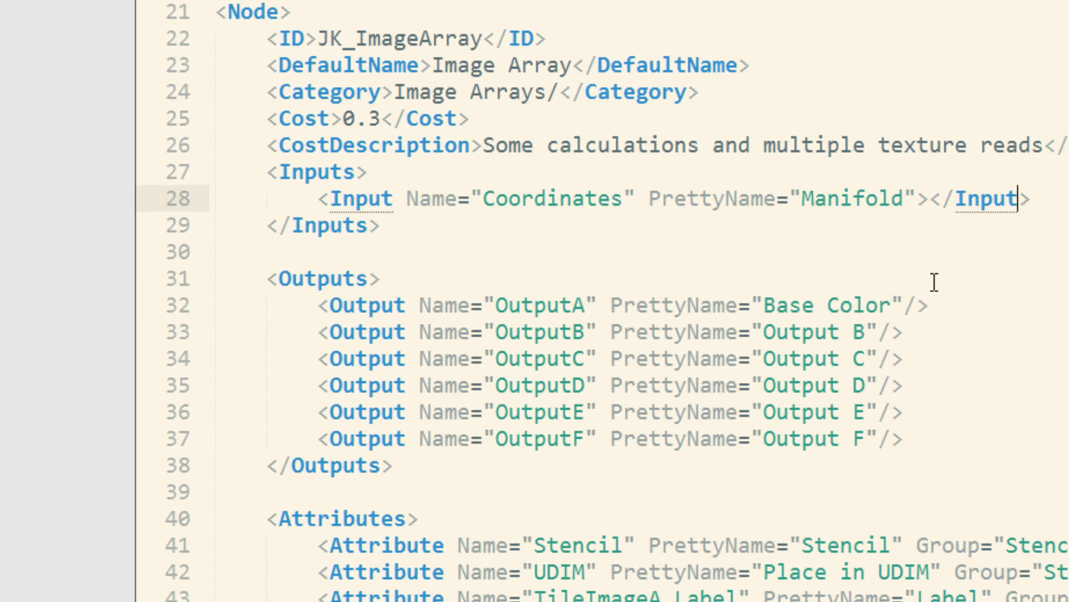
{"action": "left_click_drag", "start_coordinate": [931, 305], "coordinate": [609, 305]}
{"action": "left_click", "coordinate": [763, 251]}
- Highlight the Attributes block, from its opening tag through its closing tag, to examine the node's attribute definitions
{"action": "left_click", "coordinate": [607, 491]}
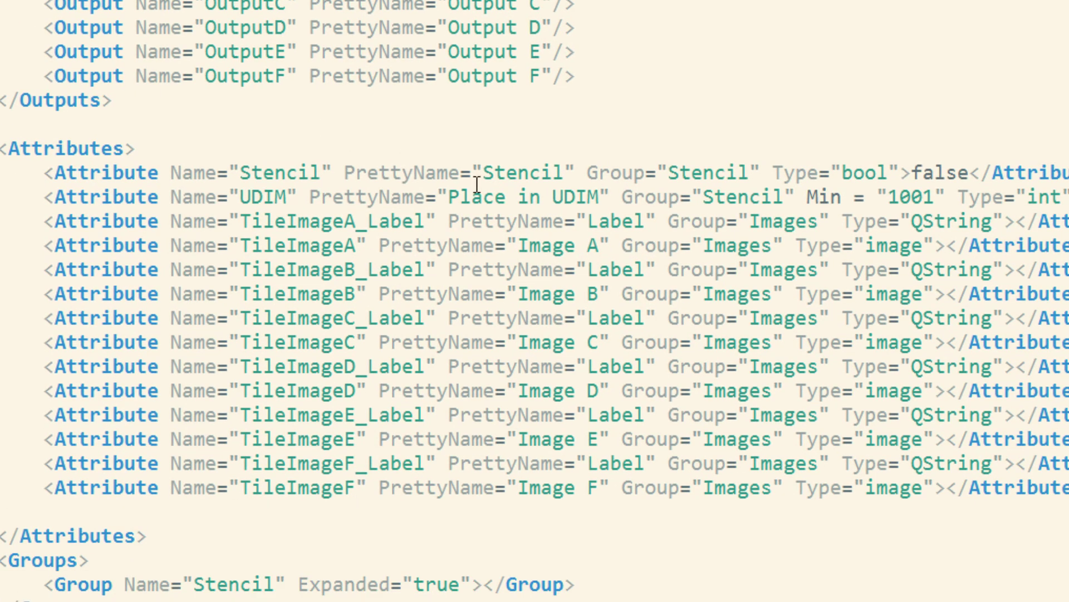
{"action": "left_click_drag", "start_coordinate": [477, 182], "coordinate": [489, 228]}
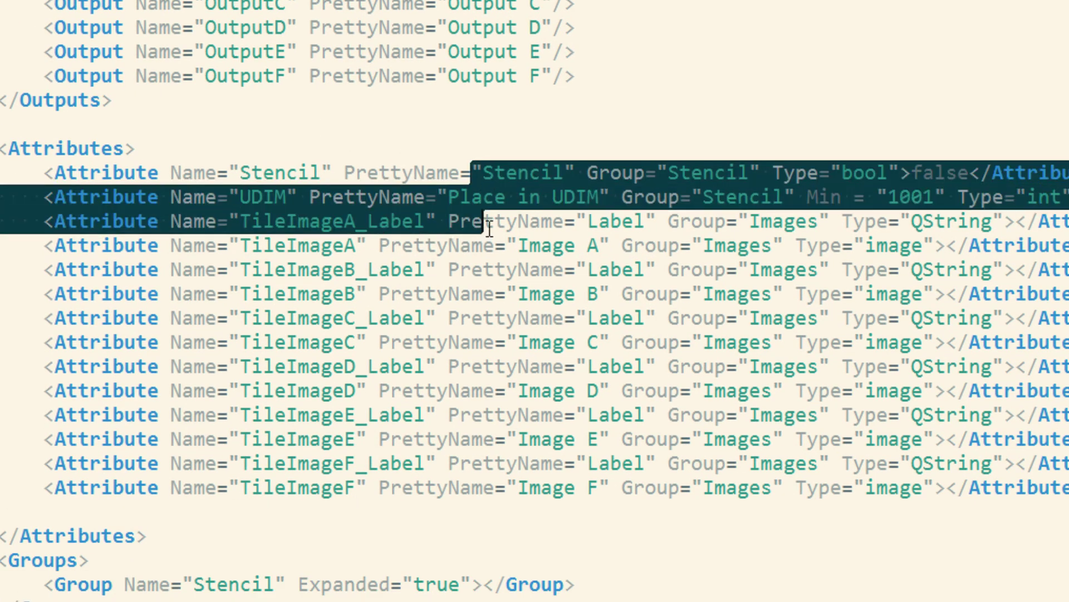
{"action": "left_click", "coordinate": [507, 178]}
{"action": "left_click_drag", "start_coordinate": [19, 150], "coordinate": [517, 541]}
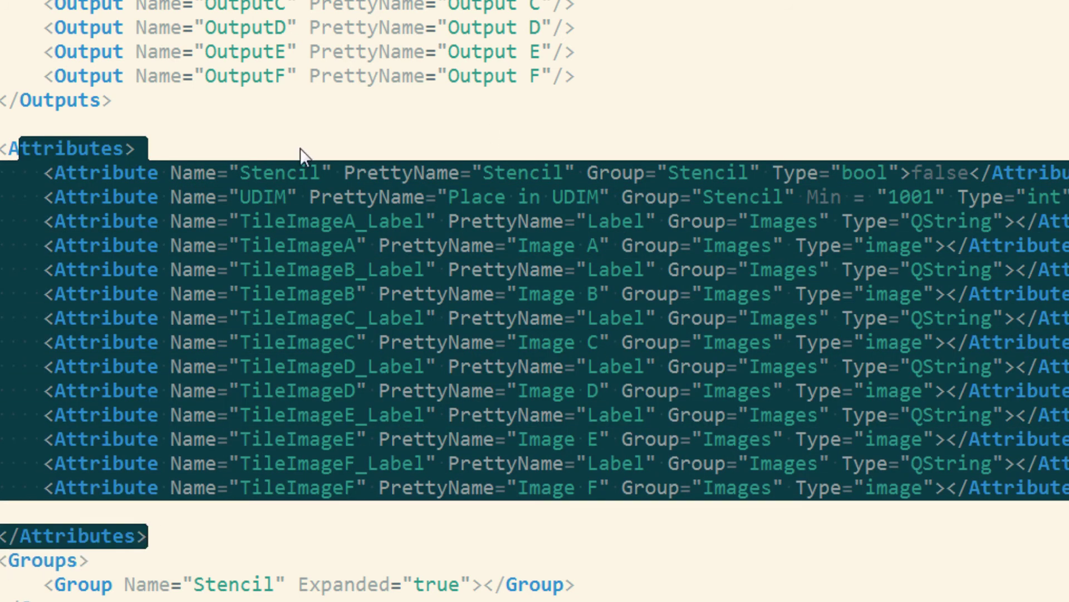
{"action": "left_click", "coordinate": [684, 151]}
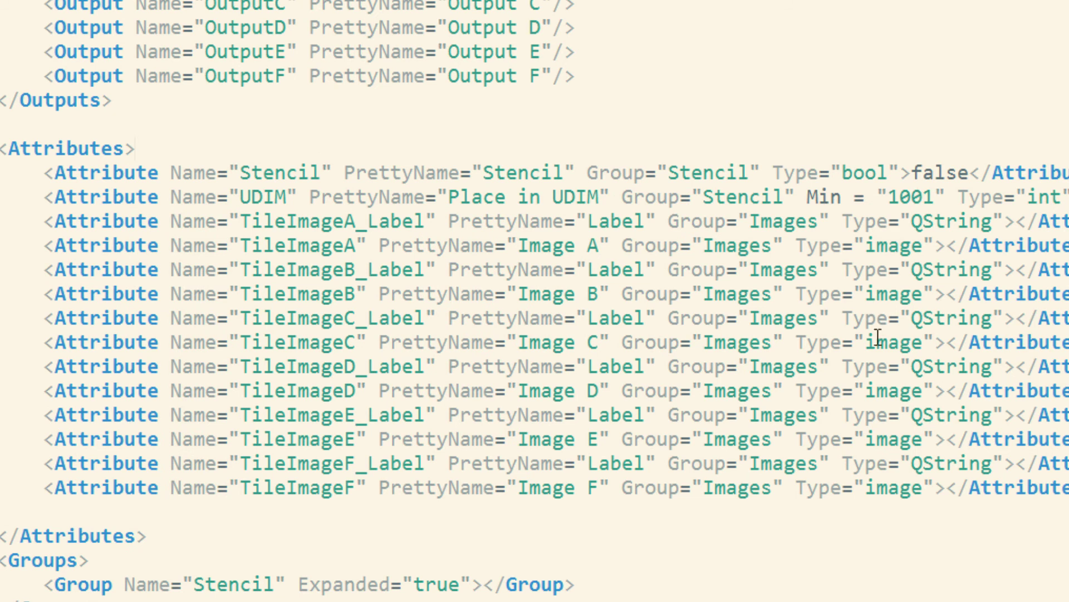
- Change the PrettyName of the TileImageA attribute to "Base Color"
{"action": "left_click_drag", "start_coordinate": [241, 220], "coordinate": [339, 222]}
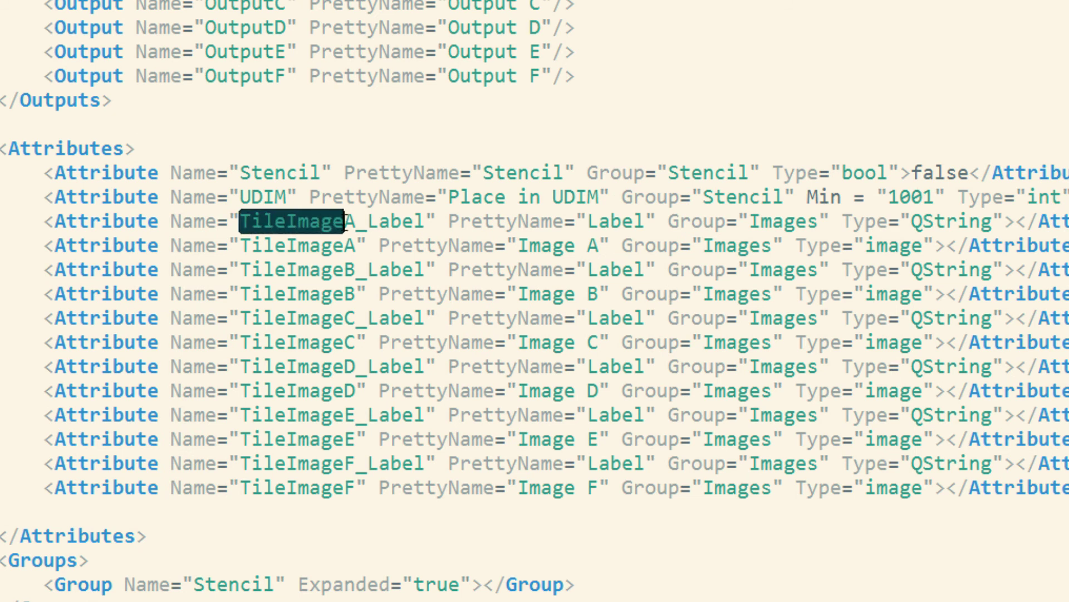
{"action": "left_click_drag", "start_coordinate": [241, 246], "coordinate": [603, 255]}
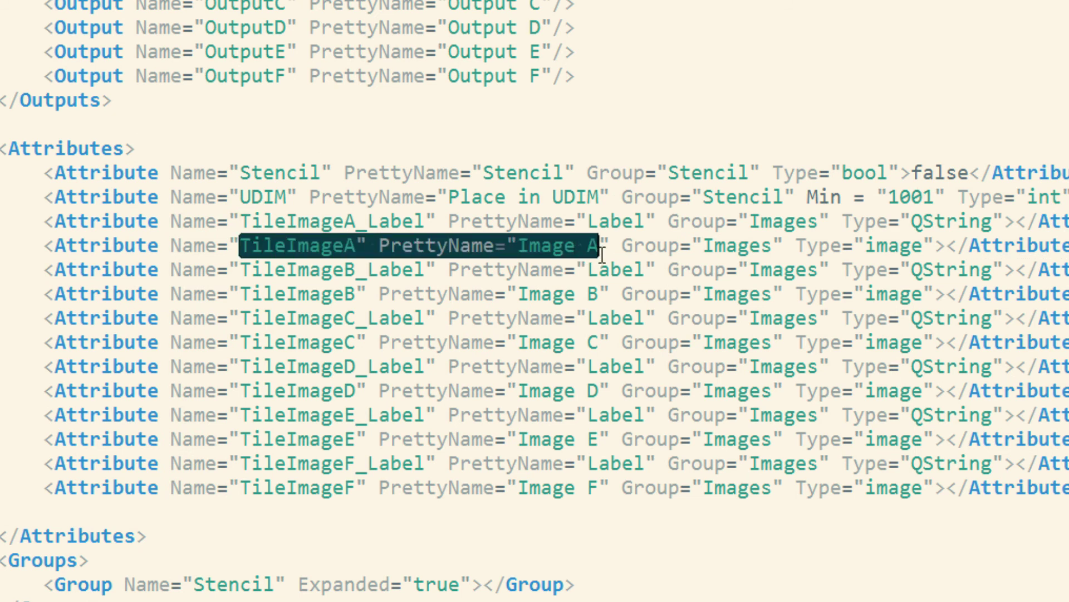
{"action": "left_click", "coordinate": [523, 245]}
{"action": "left_click_drag", "start_coordinate": [526, 245], "coordinate": [607, 245]}
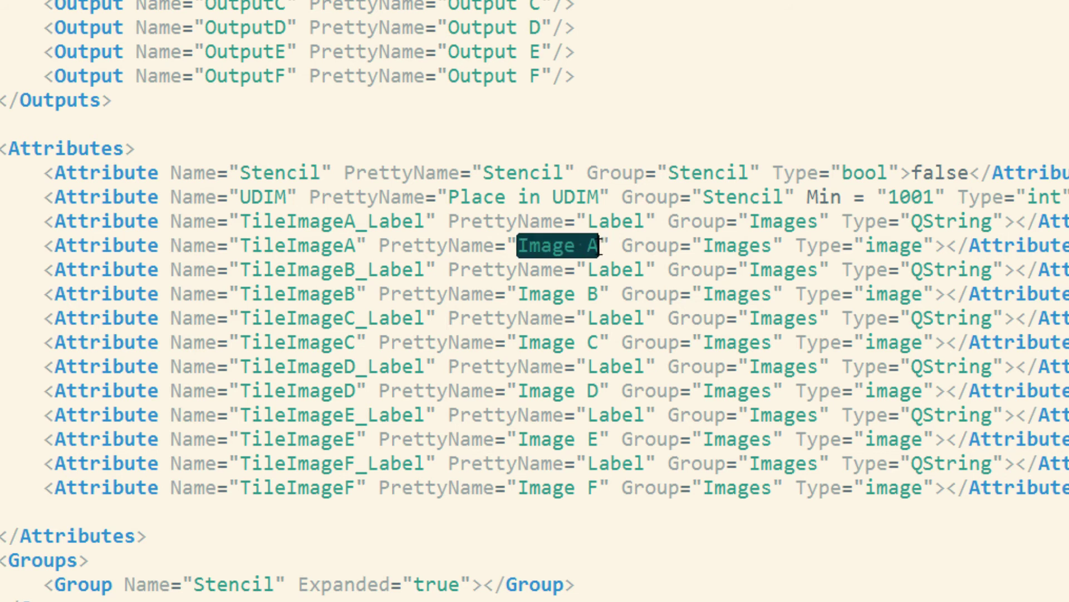
{"action": "type", "text": "Base Color"}
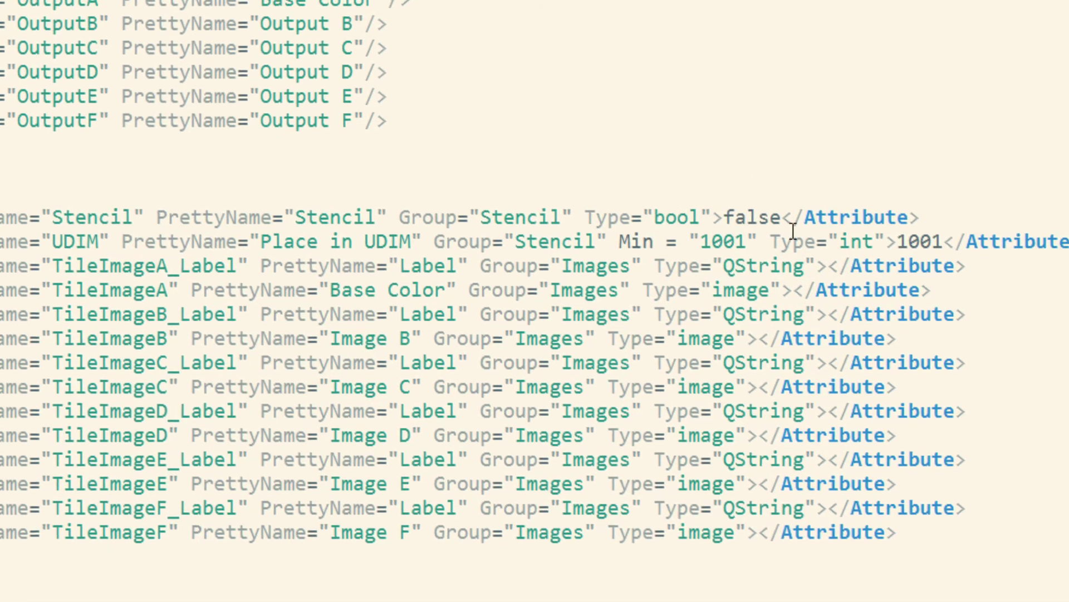
- Enter "Base Color" as the default value of the TileImageA_Label attribute and review its entry
{"action": "left_click", "coordinate": [828, 266]}
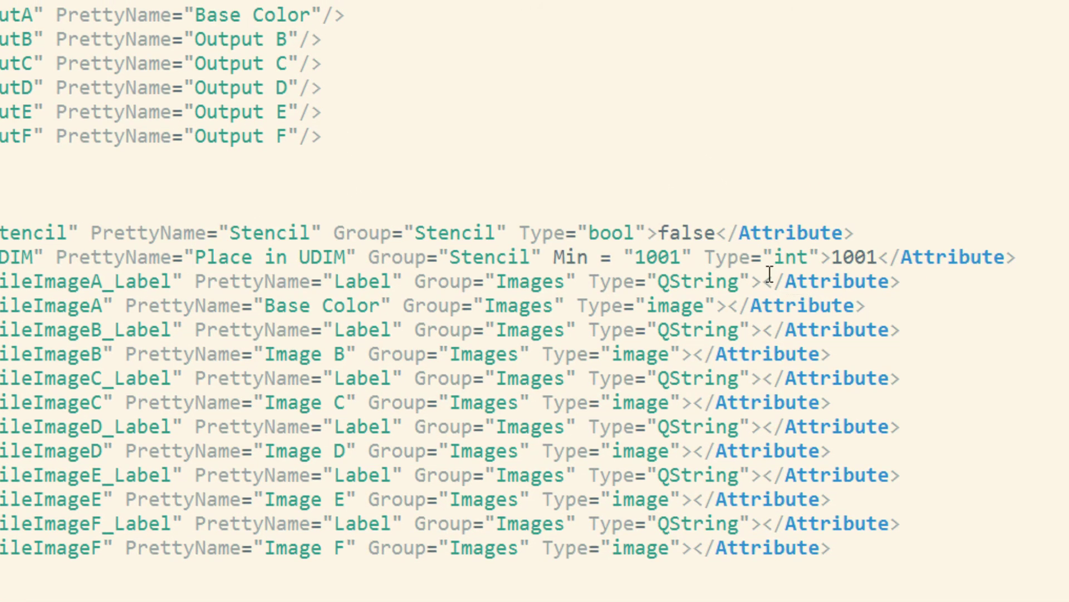
{"action": "type", "text": "Base Color"}
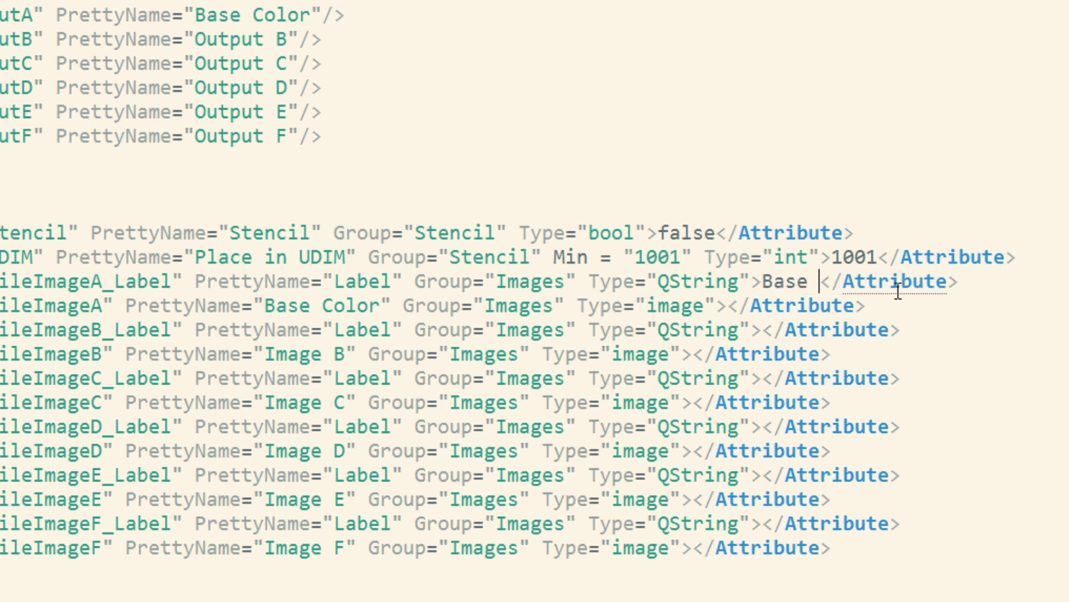
{"action": "left_click_drag", "start_coordinate": [392, 281], "coordinate": [276, 281]}
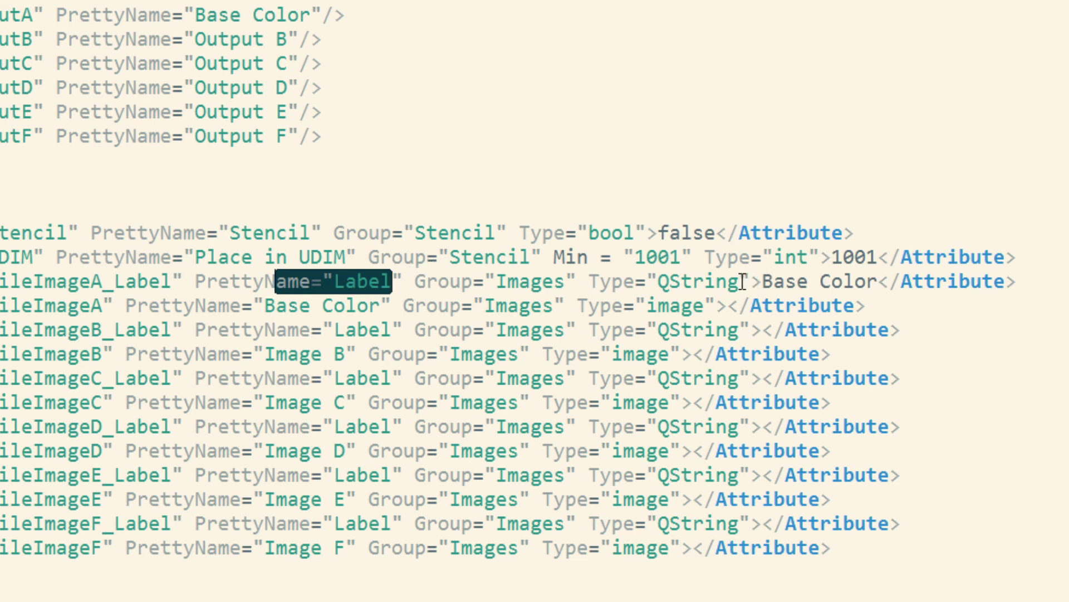
{"action": "left_click", "coordinate": [763, 282]}
{"action": "left_click_drag", "start_coordinate": [888, 283], "coordinate": [983, 282]}
{"action": "left_click", "coordinate": [878, 282]}
{"action": "left_click_drag", "start_coordinate": [875, 282], "coordinate": [762, 283]}
- Open JK_ArrayMixX6.xml from the NodeLibrary's Array folder
{"action": "left_click", "coordinate": [619, 146]}
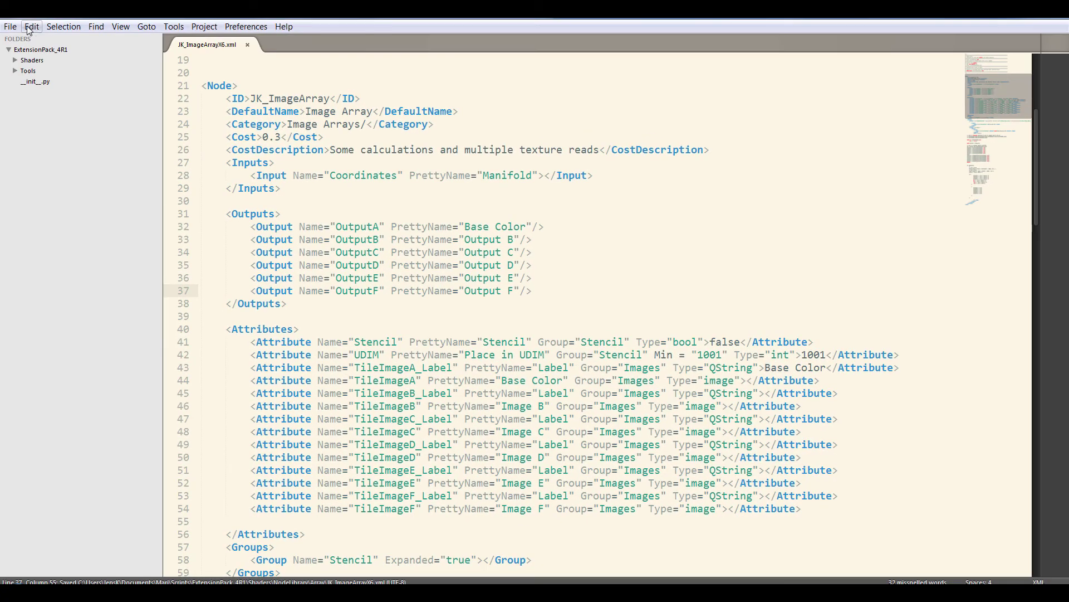
{"action": "left_click", "coordinate": [10, 26]}
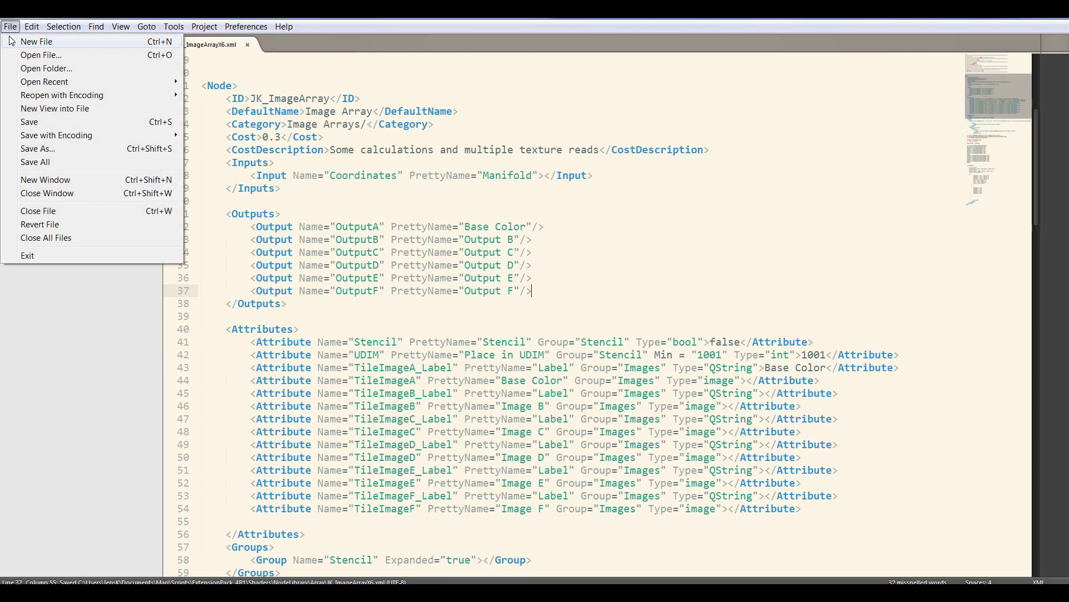
{"action": "left_click", "coordinate": [29, 53]}
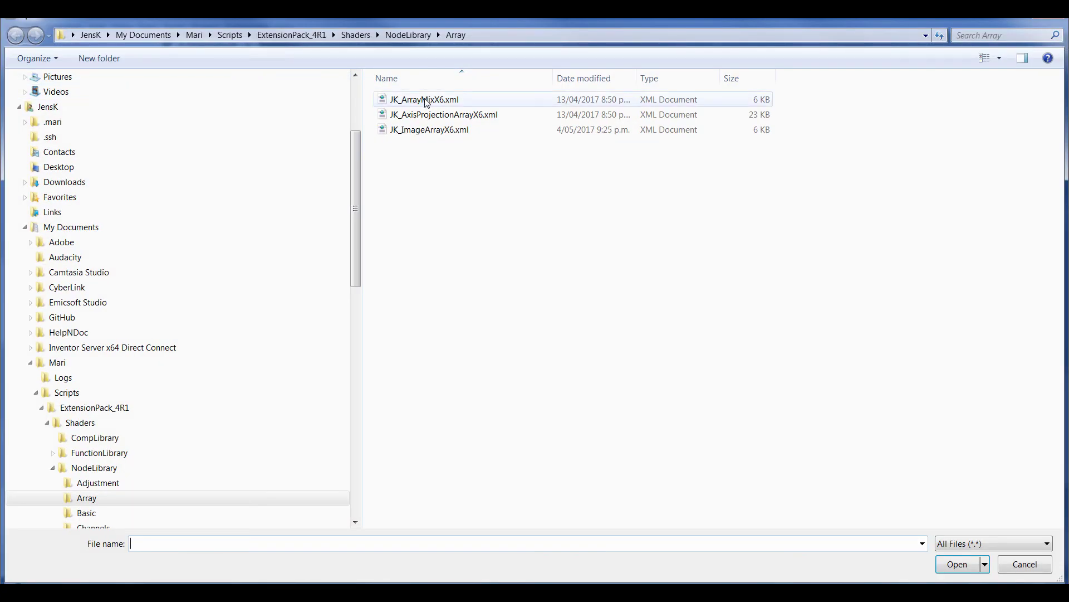
{"action": "double_click", "coordinate": [449, 104]}
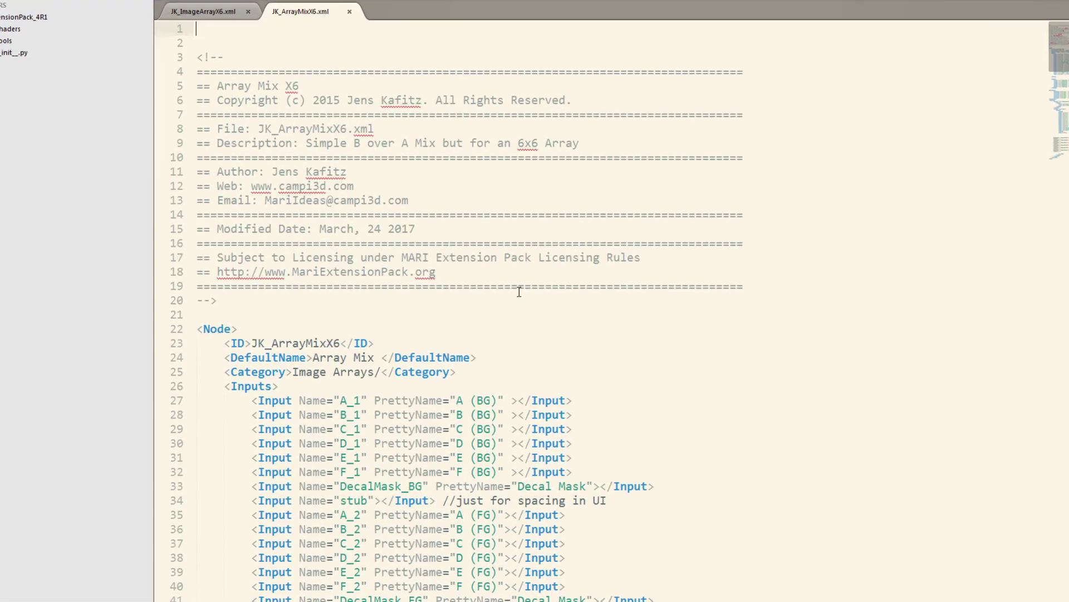
- Highlight the Inputs block of the Array Mix node to examine its background and foreground input definitions
{"action": "left_click_drag", "start_coordinate": [222, 248], "coordinate": [522, 478]}
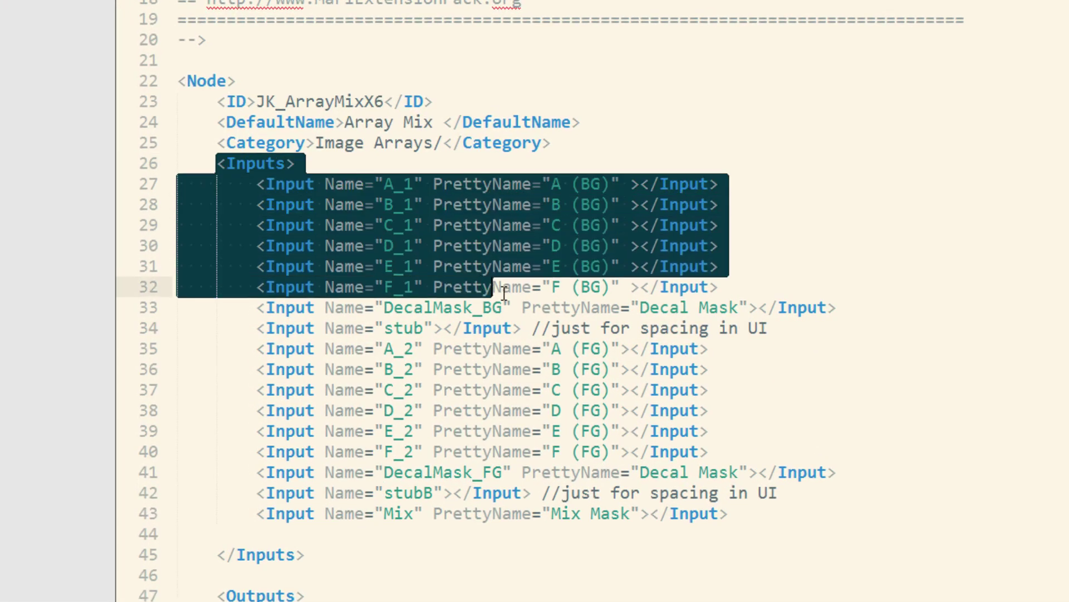
{"action": "left_click_drag", "start_coordinate": [612, 468], "coordinate": [633, 537]}
{"action": "left_click", "coordinate": [393, 184]}
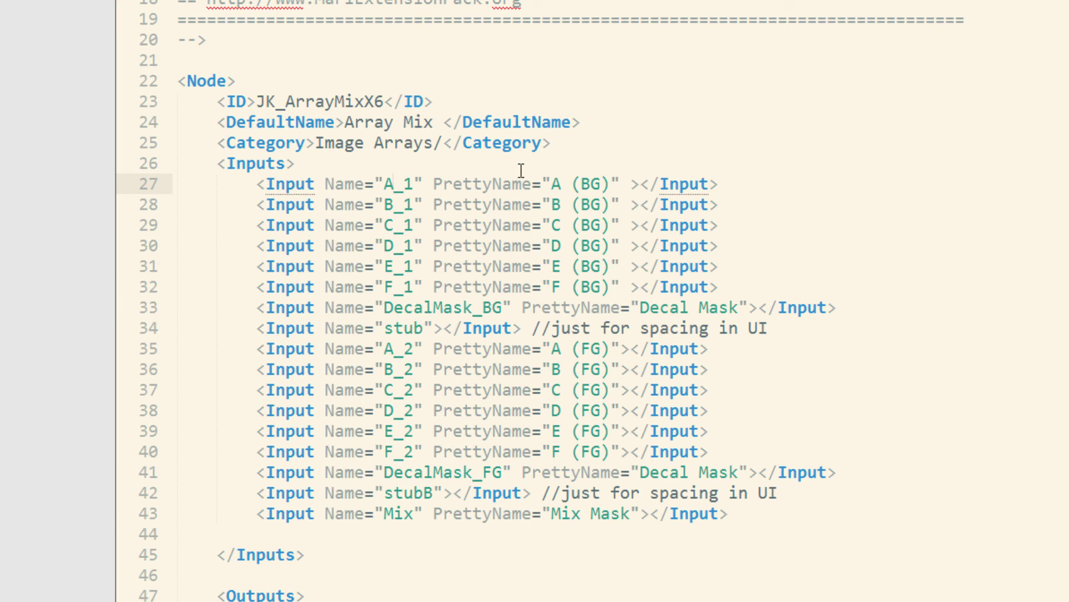
- Change the PrettyName of the A_1 input to "Base Color (BG)"
{"action": "left_click", "coordinate": [563, 184]}
{"action": "key", "text": "BackSpace"}
{"action": "type", "text": "Base COlor"}
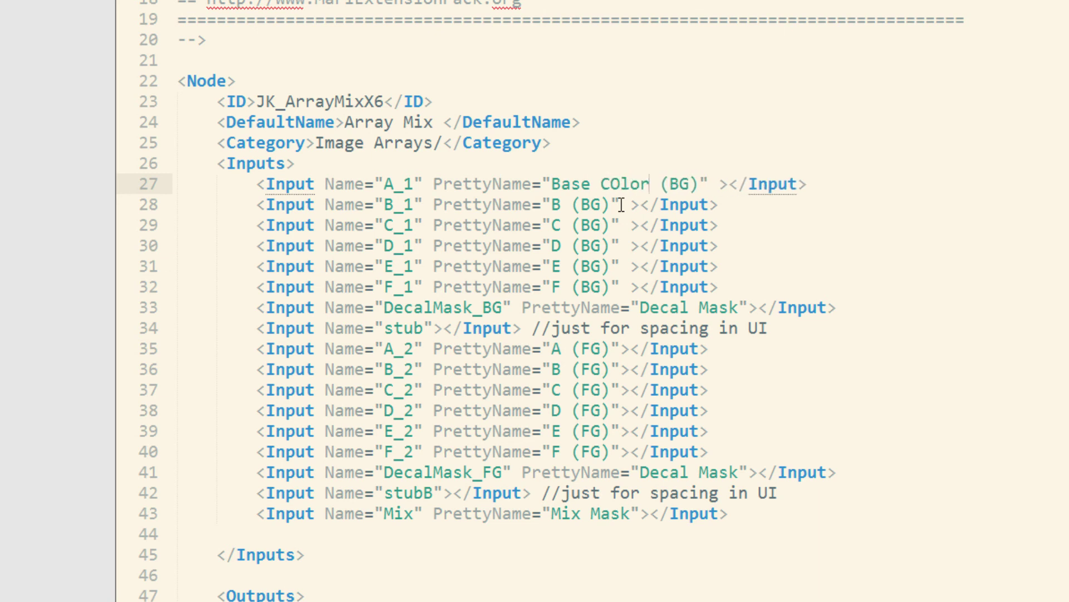
{"action": "key", "text": "BackSpace"}
{"action": "key", "text": "BackSpace"}
{"action": "key", "text": "BackSpace"}
{"action": "key", "text": "BackSpace"}
{"action": "type", "text": "olor"}
{"action": "left_click", "coordinate": [884, 234]}
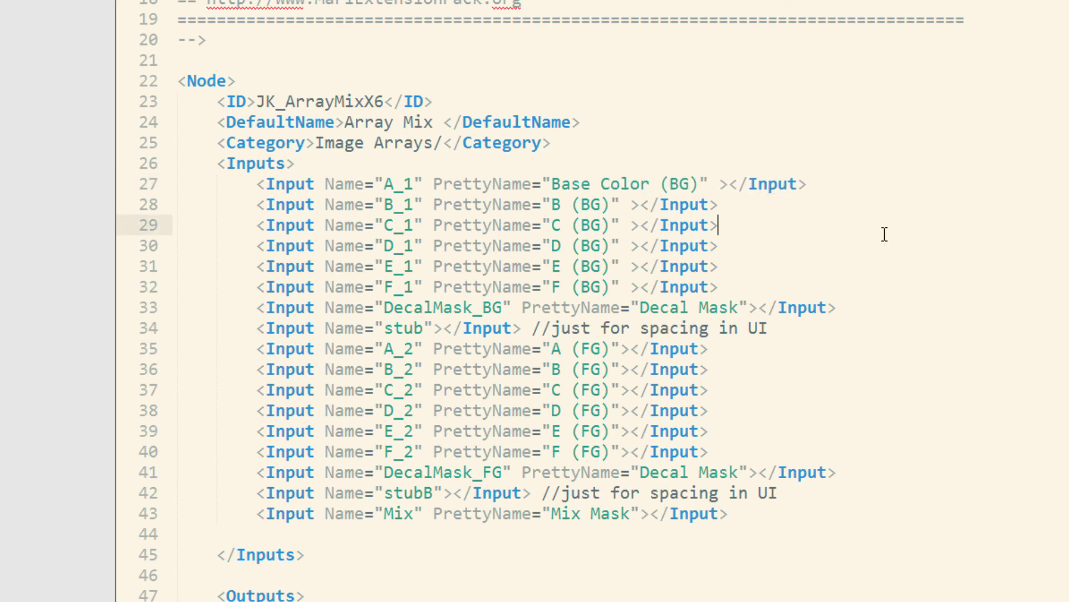
{"action": "left_click", "coordinate": [905, 250]}
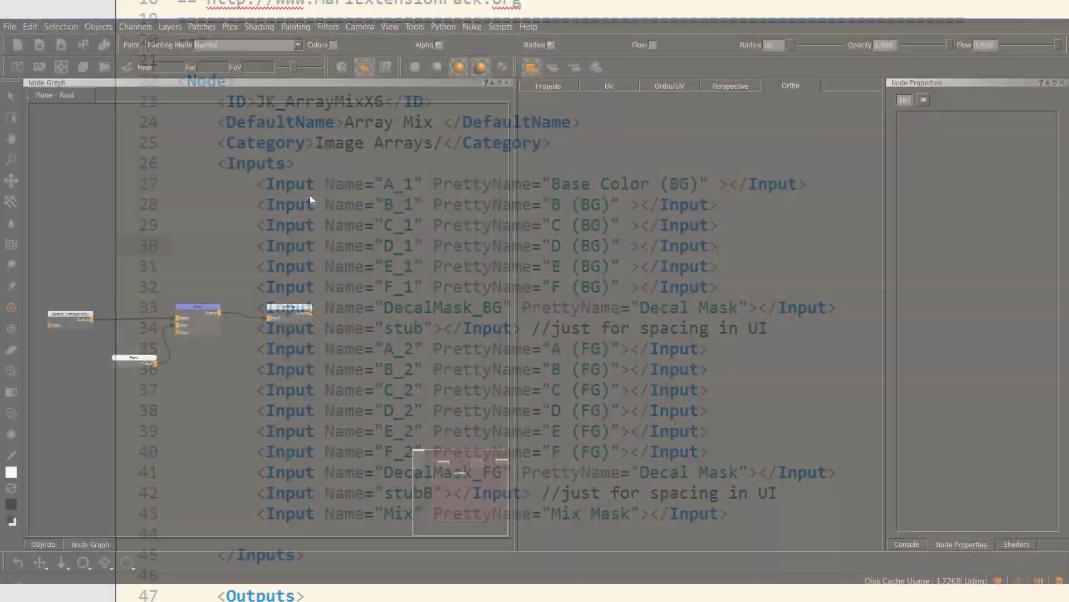
- Switch to Mari and add an Image Array node to the node graph above the diffuse node
{"action": "key", "text": "Tab"}
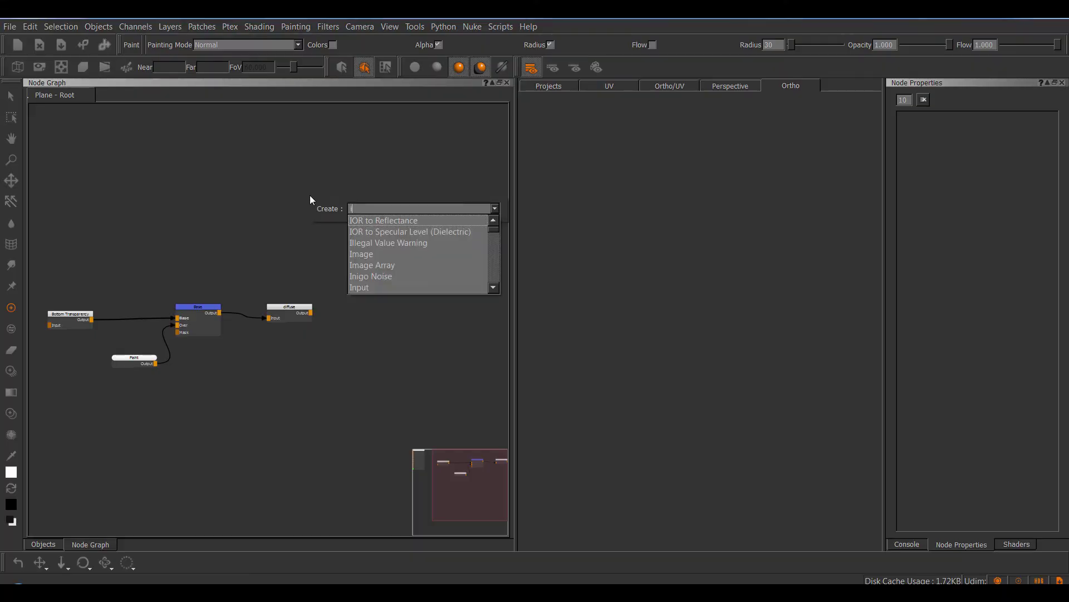
{"action": "type", "text": "ima"}
{"action": "key", "text": "Down"}
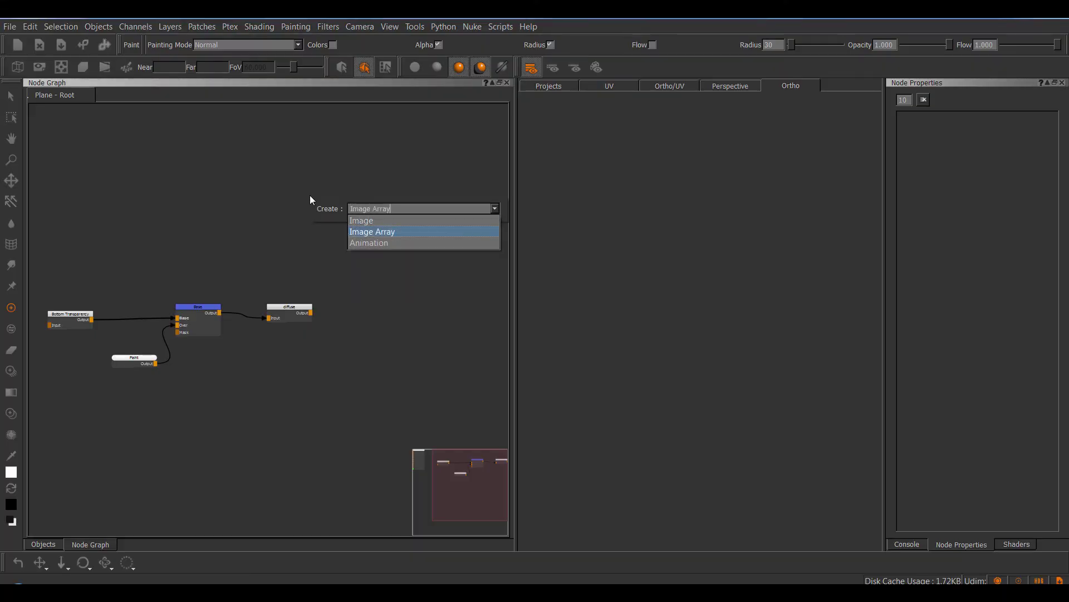
{"action": "key", "text": "Return"}
{"action": "scroll", "coordinate": [345, 190], "scroll_direction": "up", "scroll_amount": 5}
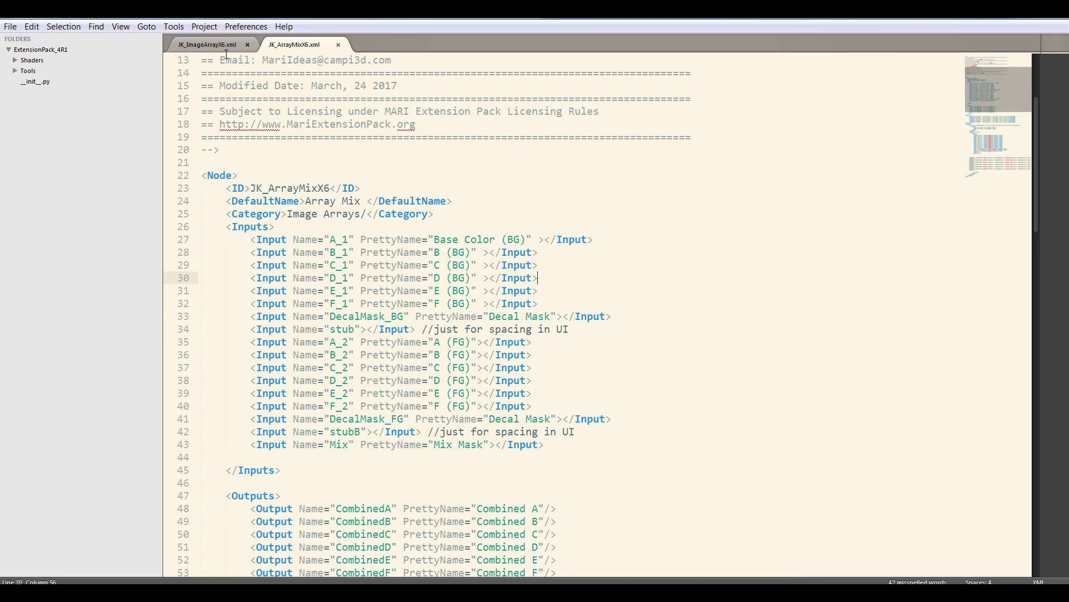
- Highlight OutputA's PrettyName in JK_ImageArrayX6.xml, and widen Mari's node properties to examine the Image Array's first Label value
{"action": "left_click", "coordinate": [207, 45]}
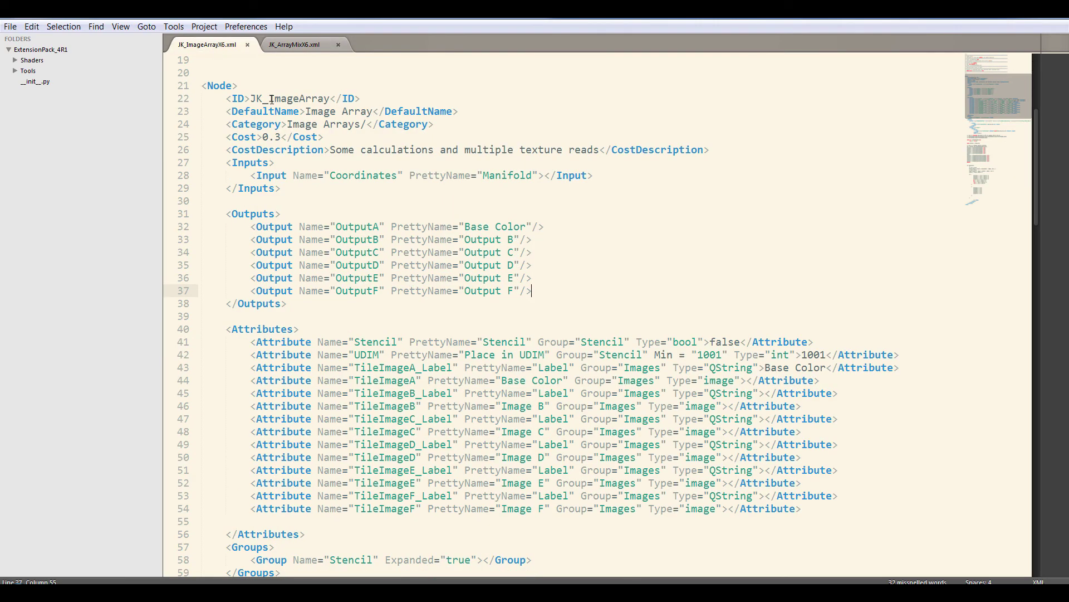
{"action": "left_click_drag", "start_coordinate": [391, 226], "coordinate": [530, 226]}
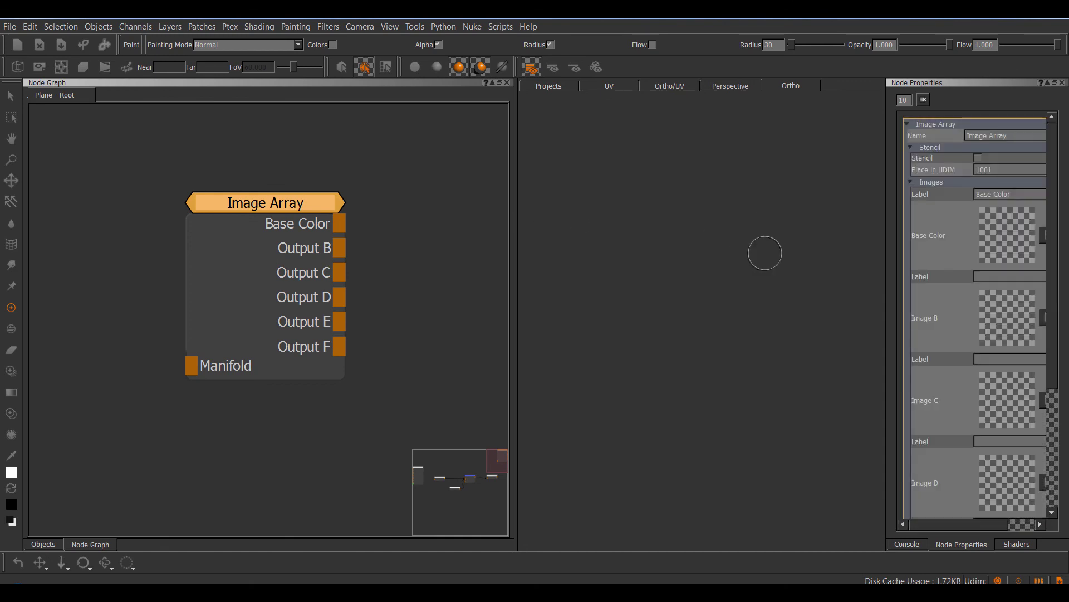
{"action": "left_click_drag", "start_coordinate": [883, 269], "coordinate": [684, 266]}
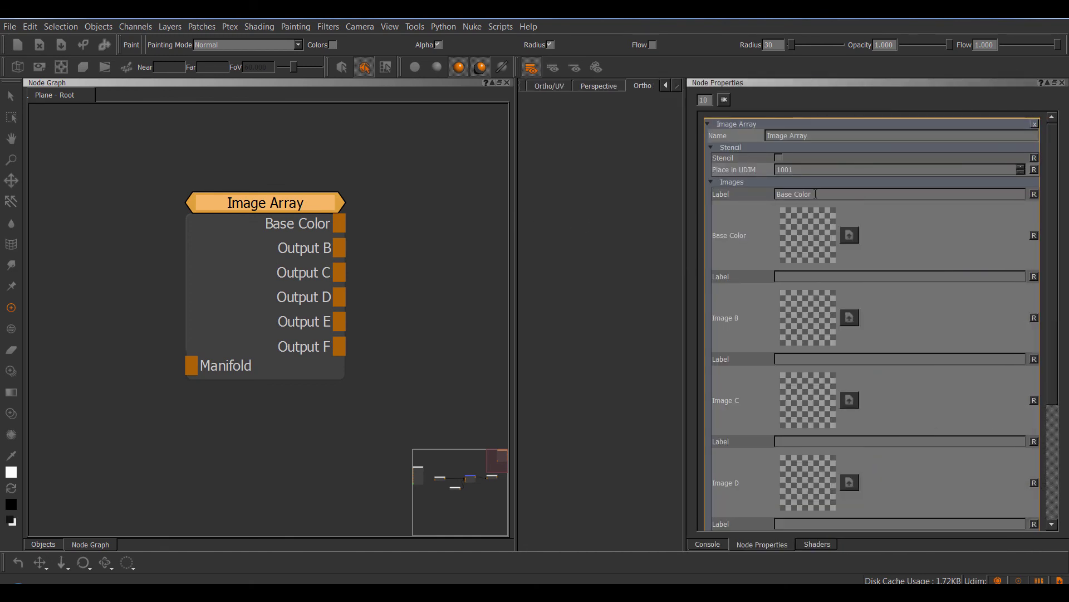
{"action": "left_click_drag", "start_coordinate": [812, 194], "coordinate": [753, 193]}
{"action": "key", "text": "Return"}
- Switch to the XML editor and highlight the TileImageA_Label default value and the TileImageA PrettyName for comparison
{"action": "key", "text": "alt+Tab"}
{"action": "left_click_drag", "start_coordinate": [766, 367], "coordinate": [828, 366]}
{"action": "left_click_drag", "start_coordinate": [502, 381], "coordinate": [564, 381]}
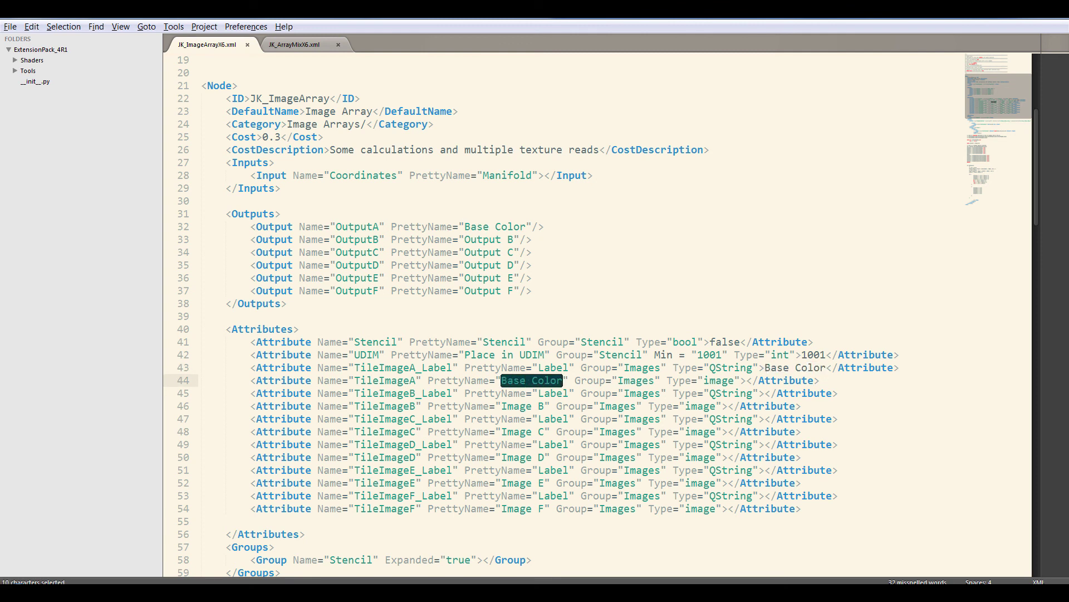
- Switch to Mari and add an Array Mix node beside the Image Array node, bringing its inputs into view
{"action": "key", "text": "alt+Tab"}
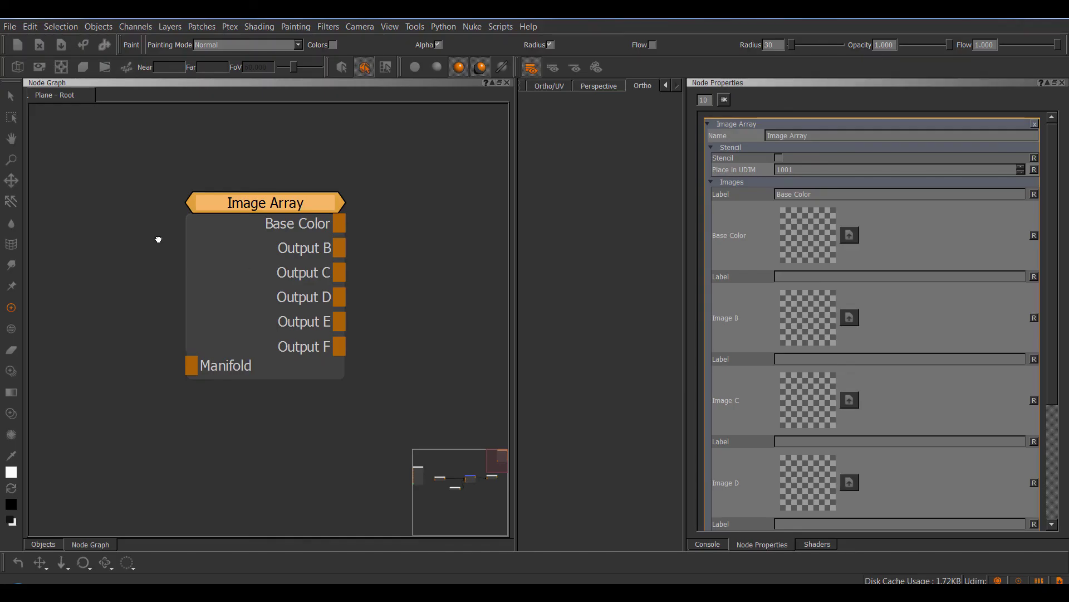
{"action": "key", "text": "Tab"}
{"action": "type", "text": "arr"}
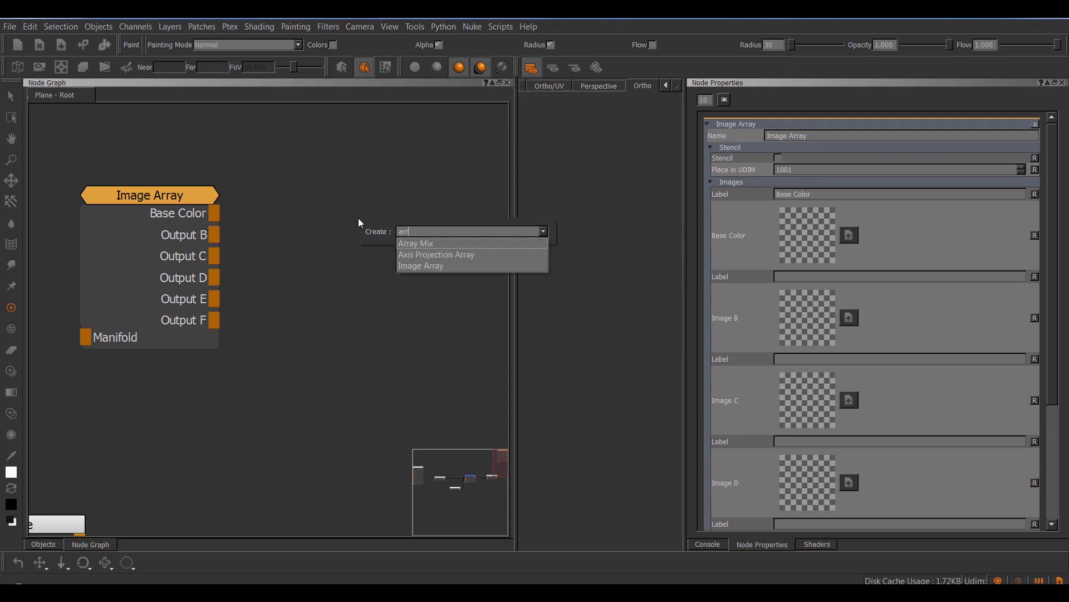
{"action": "key", "text": "Down"}
{"action": "key", "text": "Return"}
{"action": "middle_click_drag", "start_coordinate": [384, 105], "coordinate": [347, 0]}
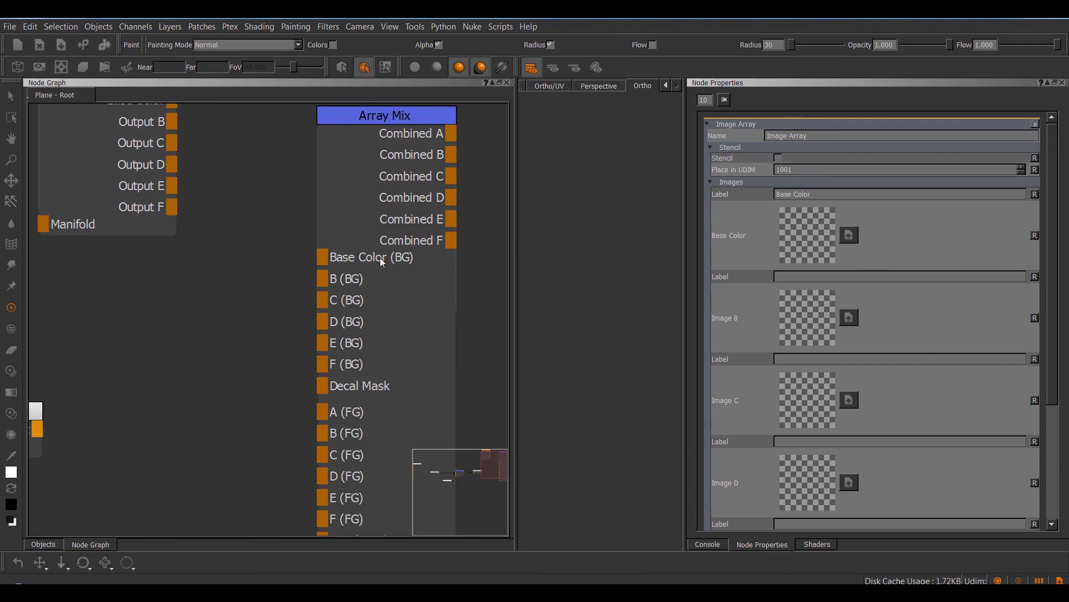
{"action": "scroll", "coordinate": [470, 223], "scroll_direction": "down", "scroll_amount": 3}
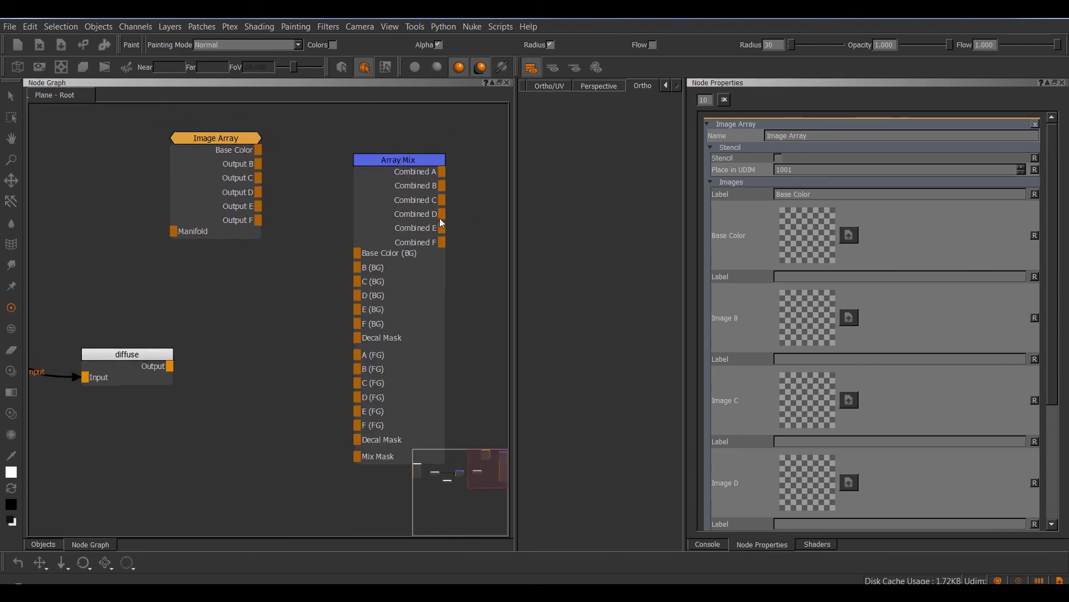